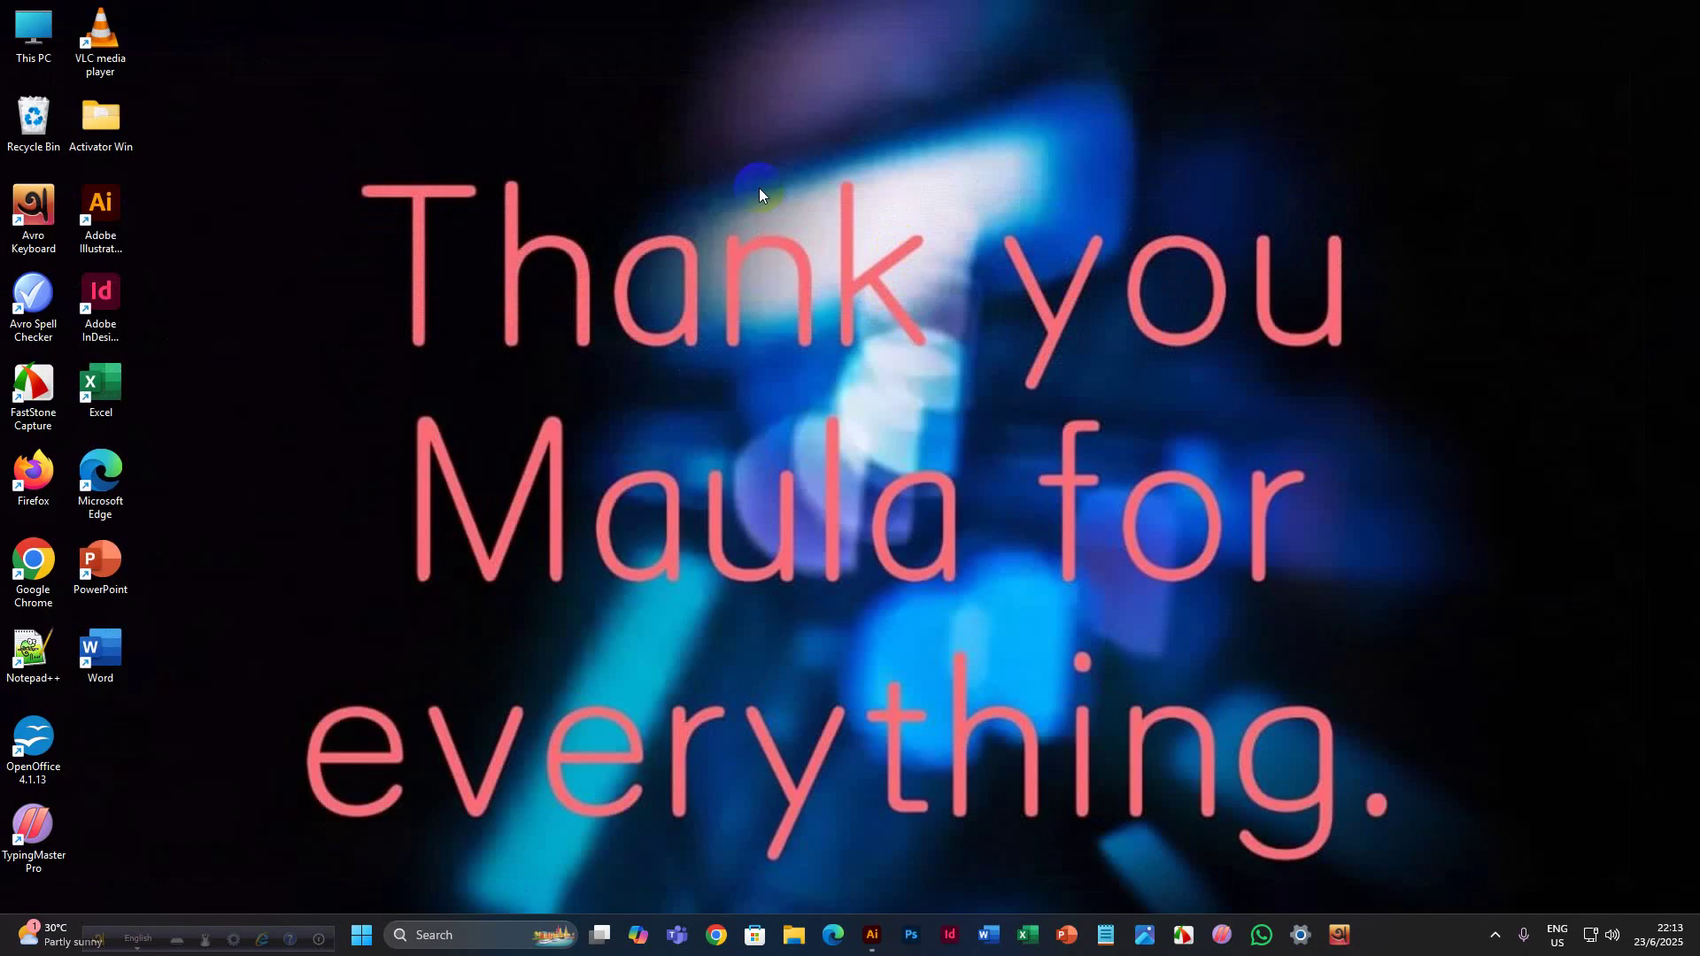
pyautogui.rightClick(760, 190)
pyautogui.click(815, 264)
pyautogui.rightClick(812, 265)
pyautogui.click(864, 342)
pyautogui.rightClick(859, 345)
pyautogui.click(820, 310)
pyautogui.rightClick(815, 293)
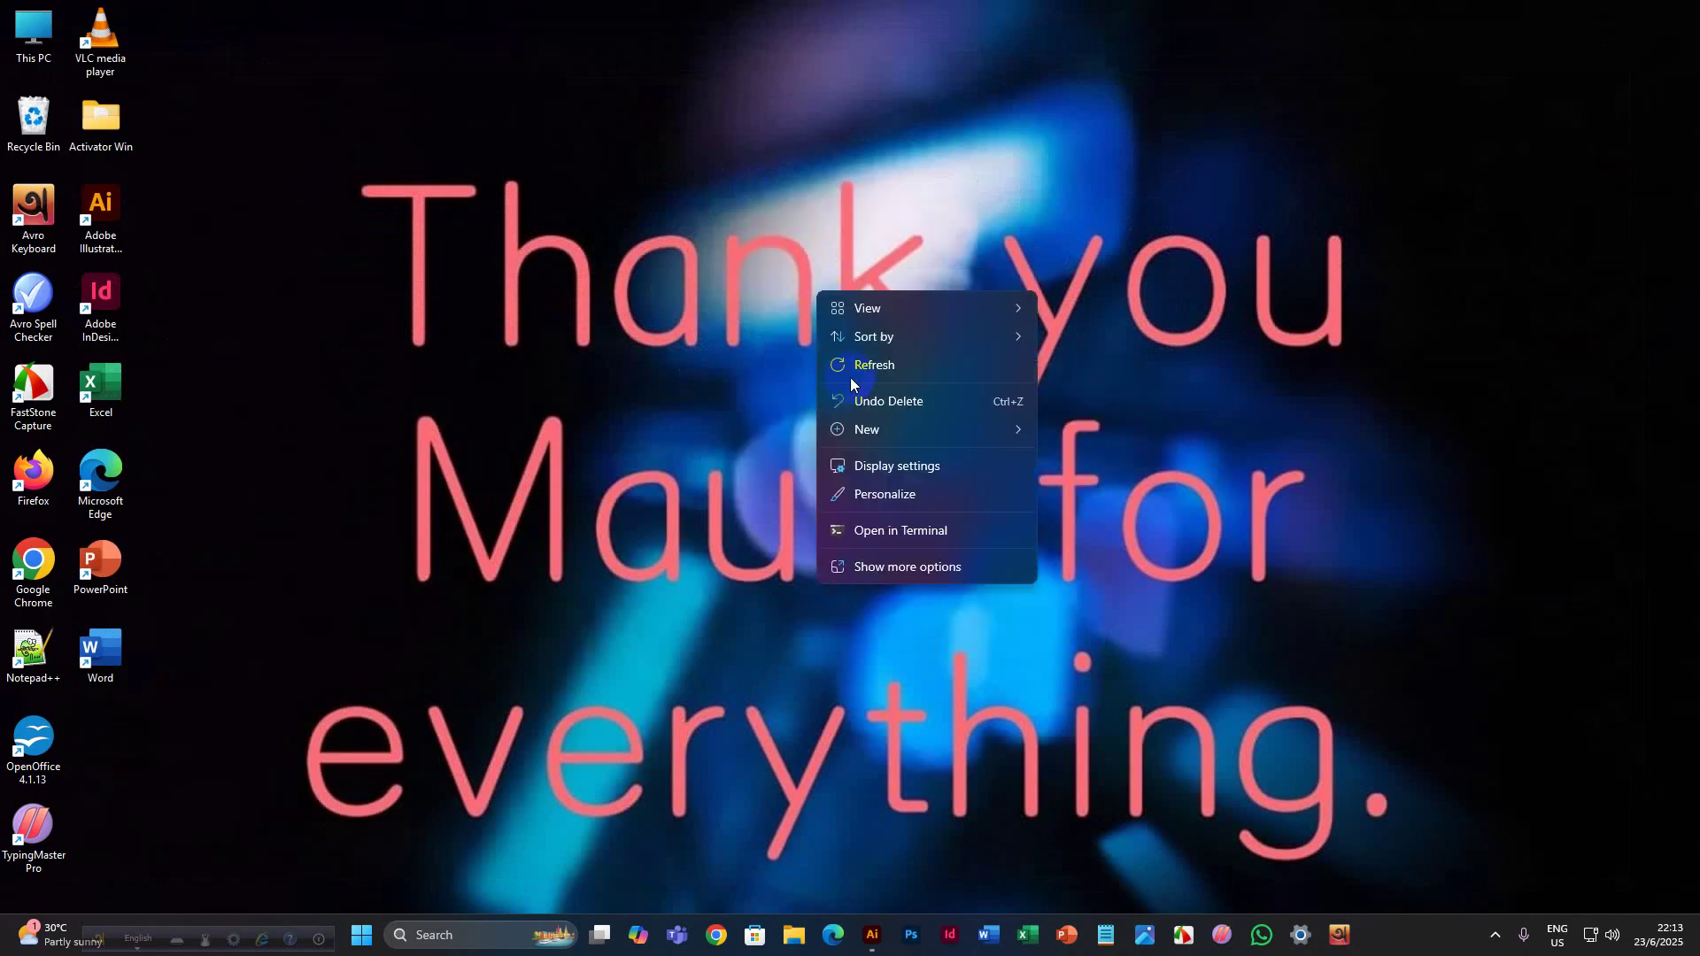
pyautogui.click(748, 230)
pyautogui.rightClick(747, 230)
pyautogui.click(796, 301)
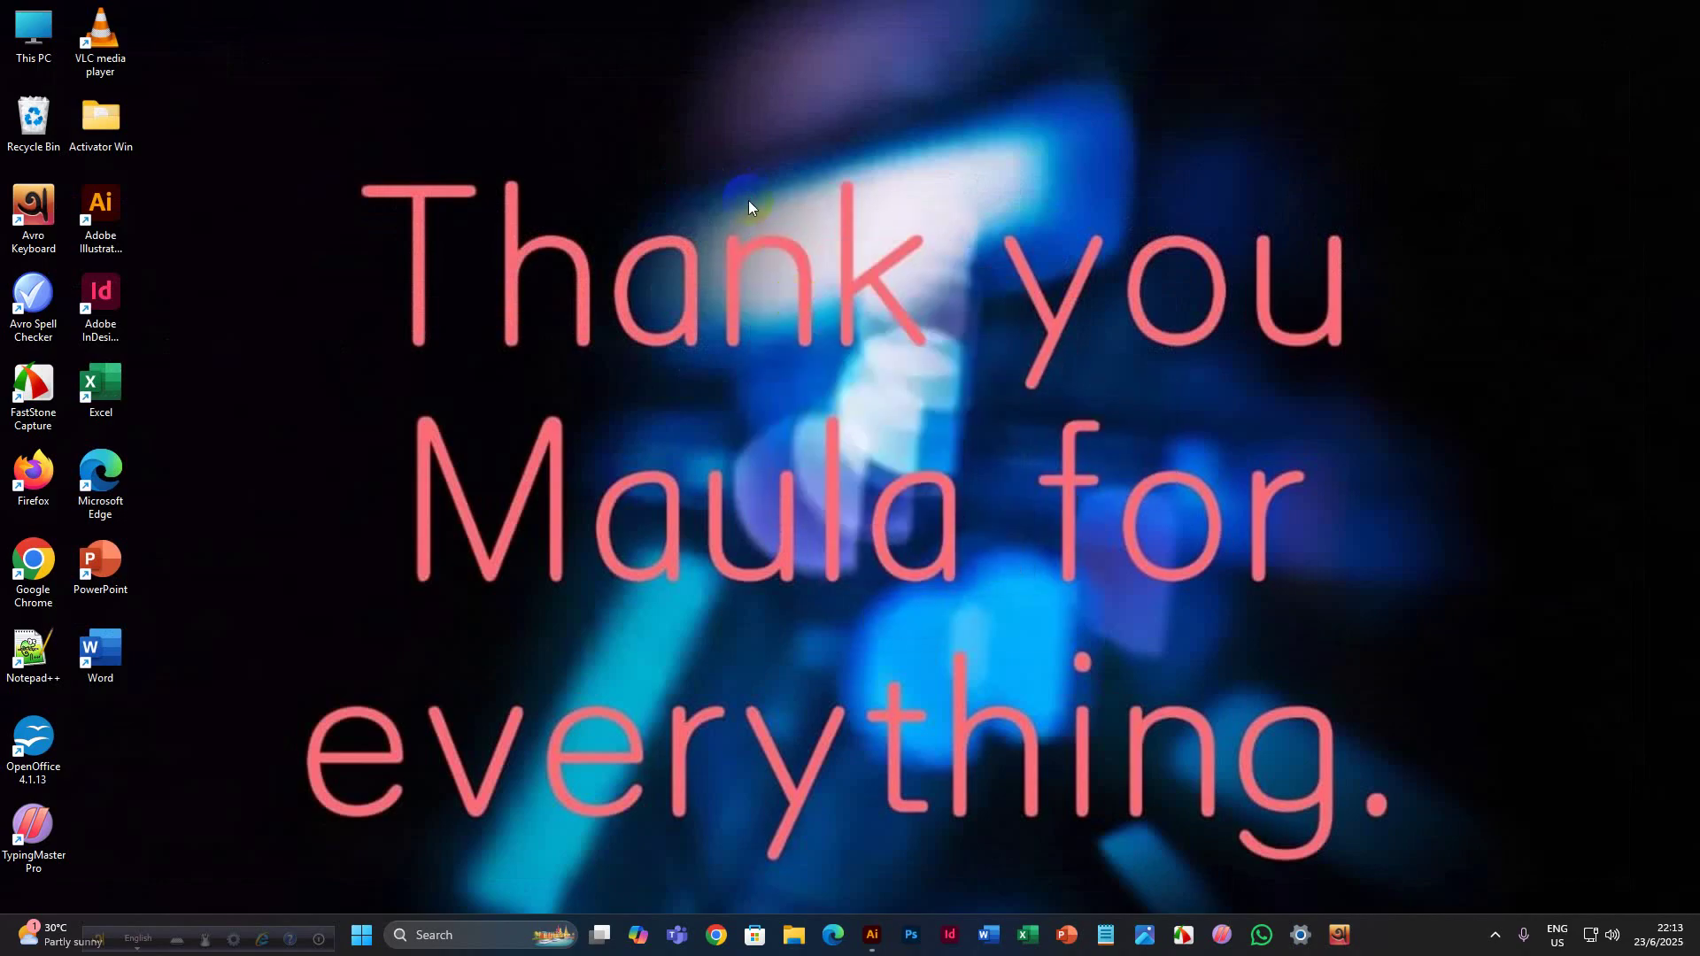
pyautogui.rightClick(747, 200)
pyautogui.click(816, 284)
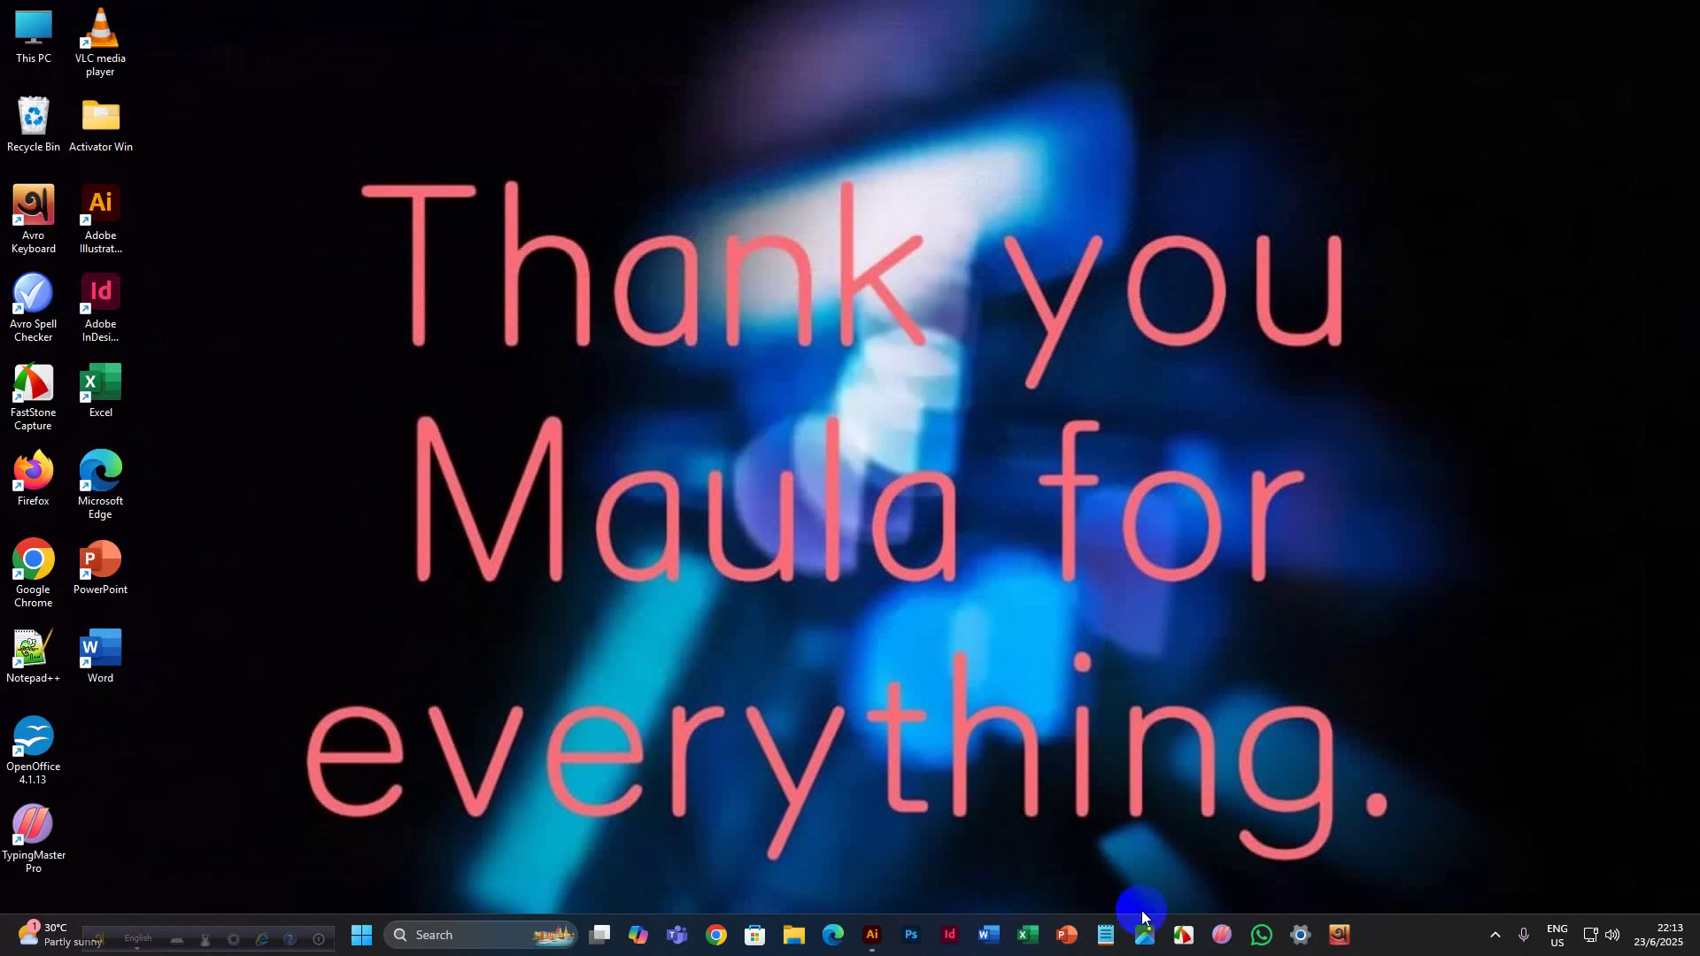
# Switch to Photoshop and open the recent file T-Shirt Mockup.psd.
pyautogui.click(911, 934)
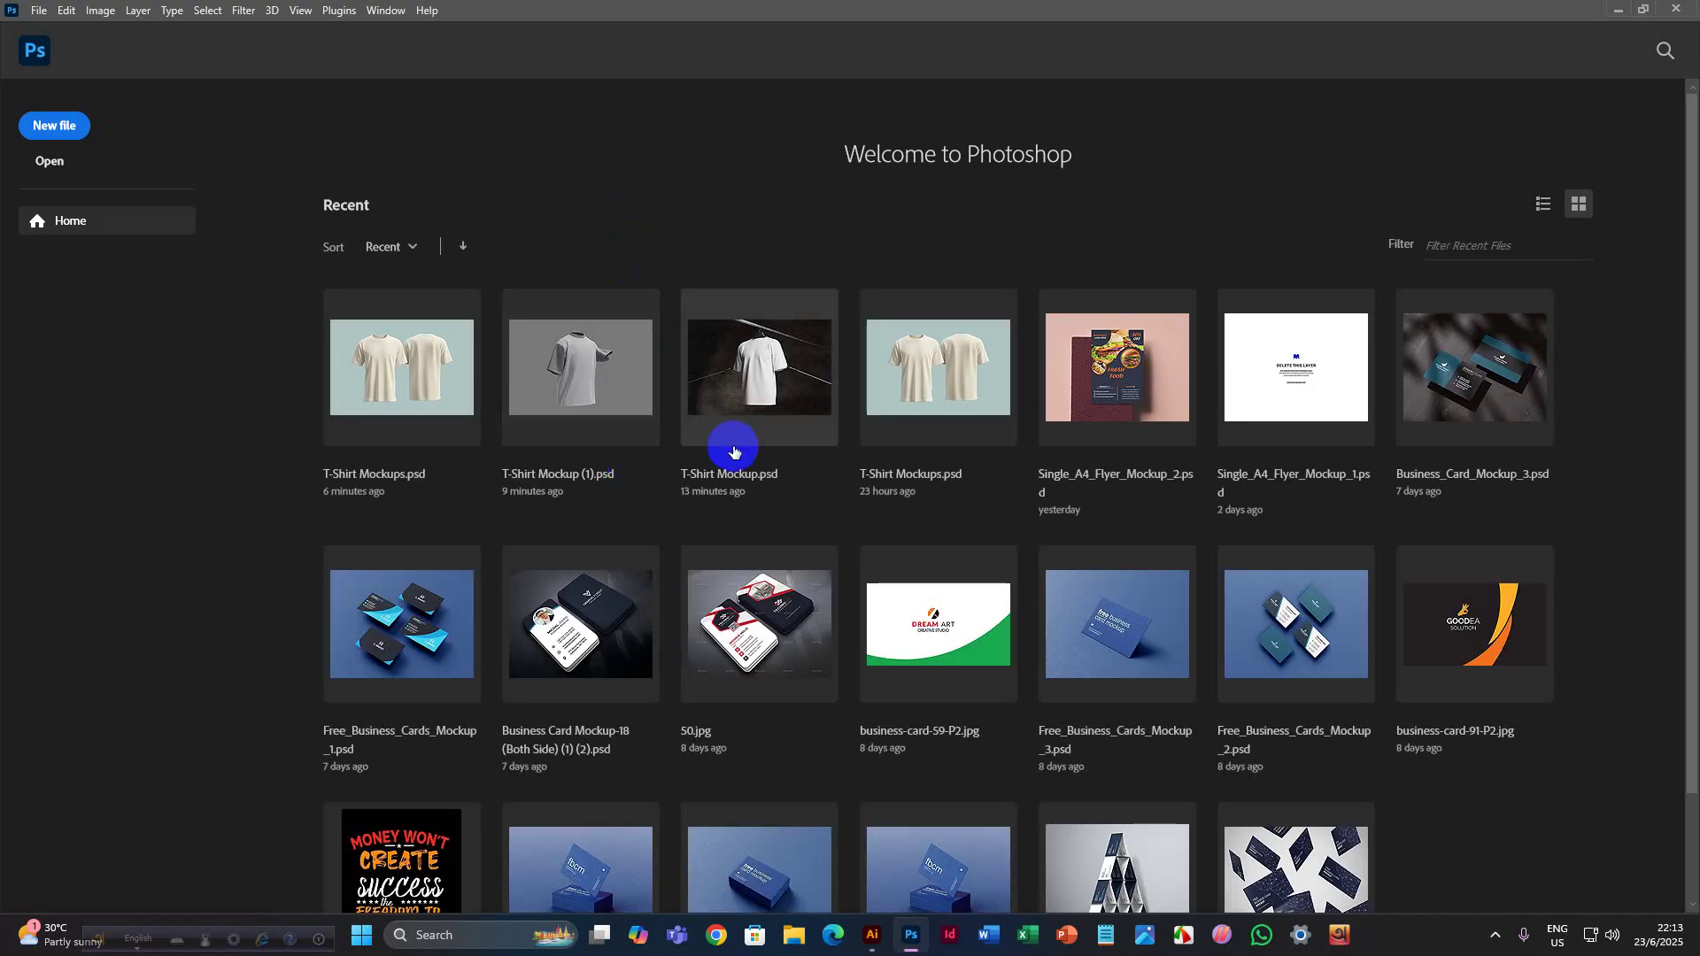
pyautogui.click(773, 387)
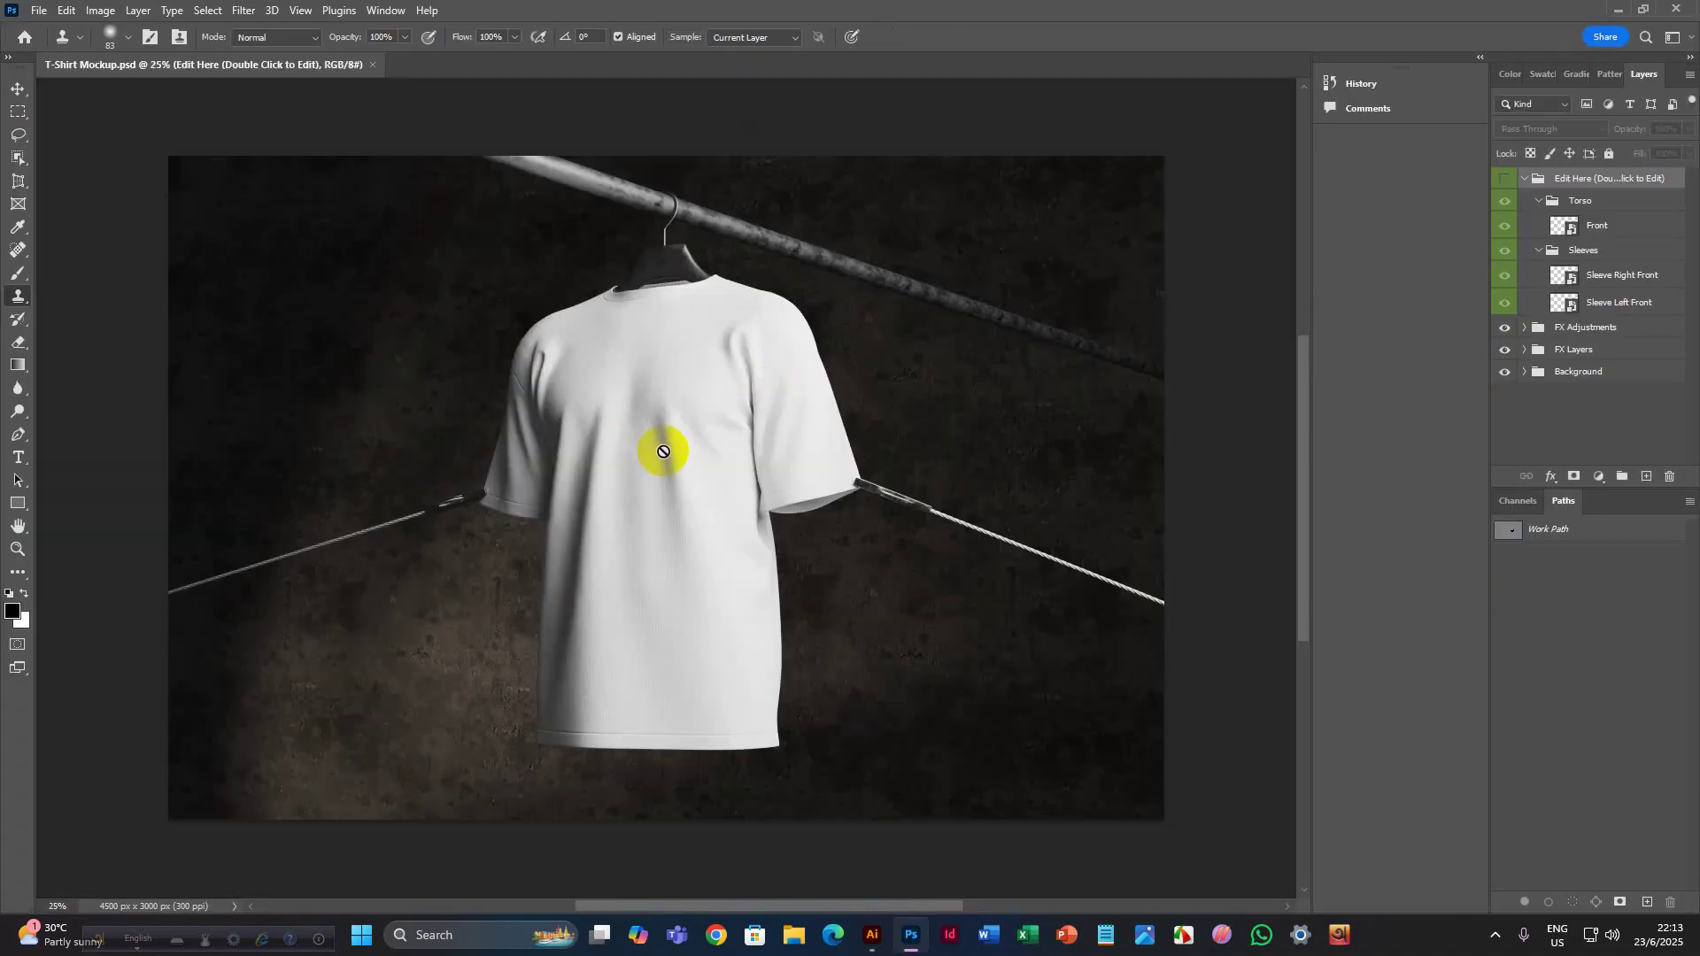
# Open the contents of the Torso group's Front smart object and place the linked image typography t-shart-05 in it.
pyautogui.doubleClick(1571, 232)
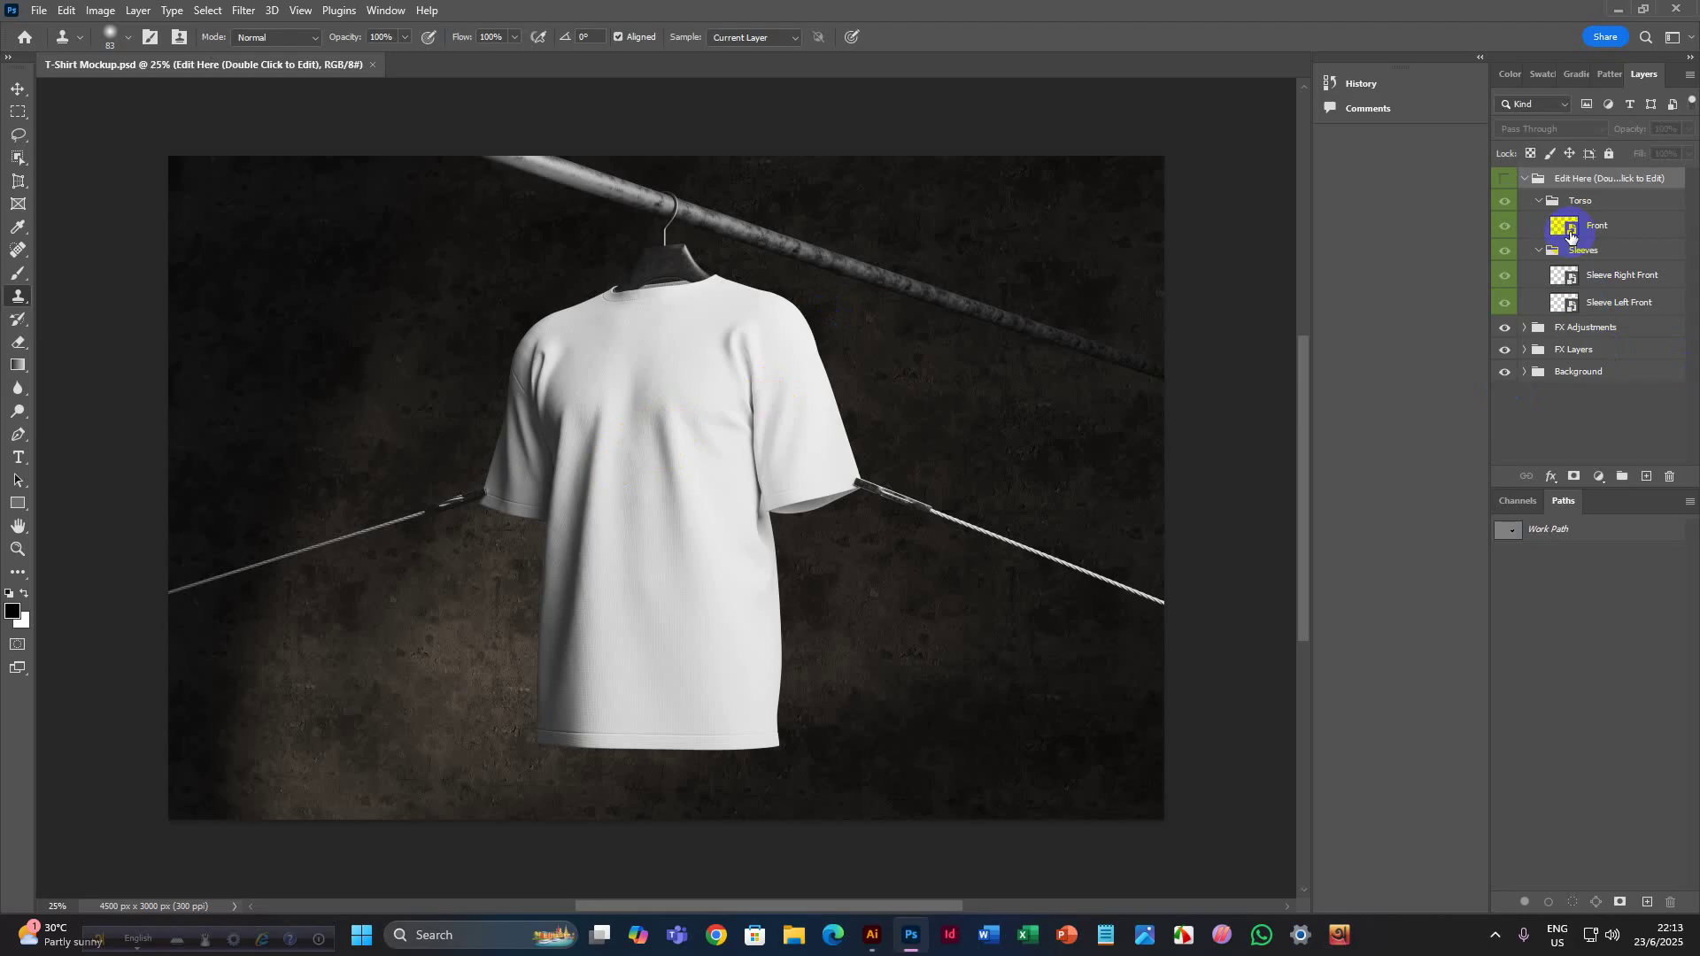
pyautogui.doubleClick(1570, 232)
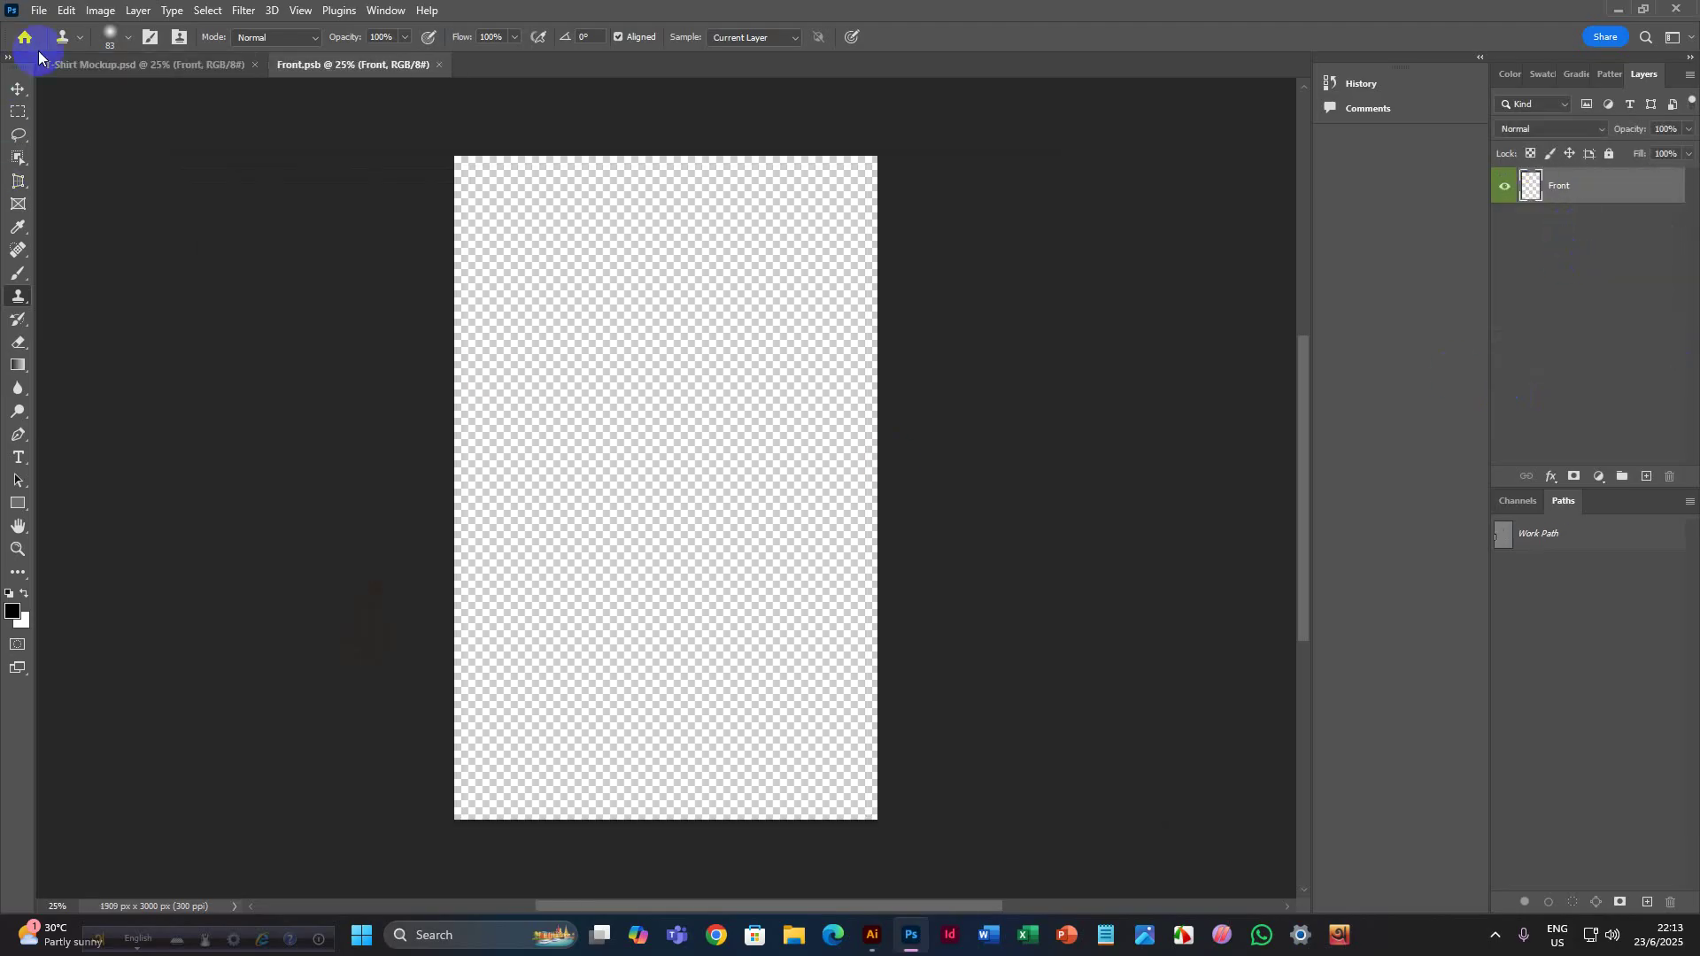
pyautogui.click(36, 12)
pyautogui.click(57, 374)
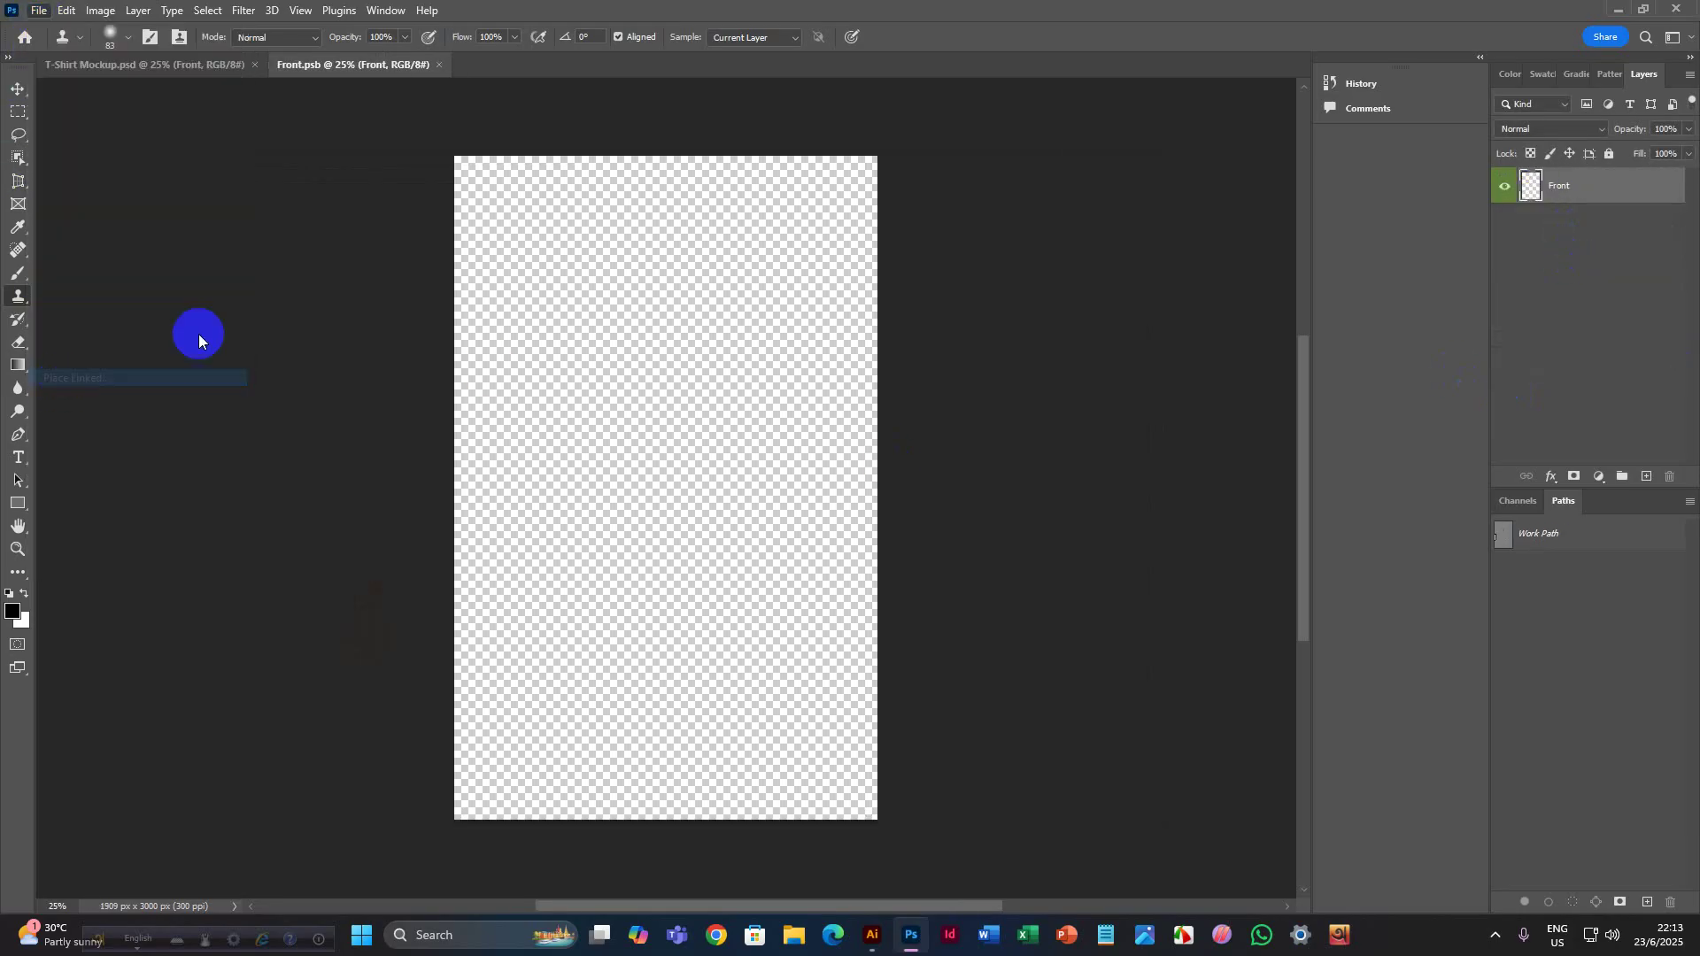
pyautogui.scroll(-10, 526, 224)
pyautogui.click(396, 328)
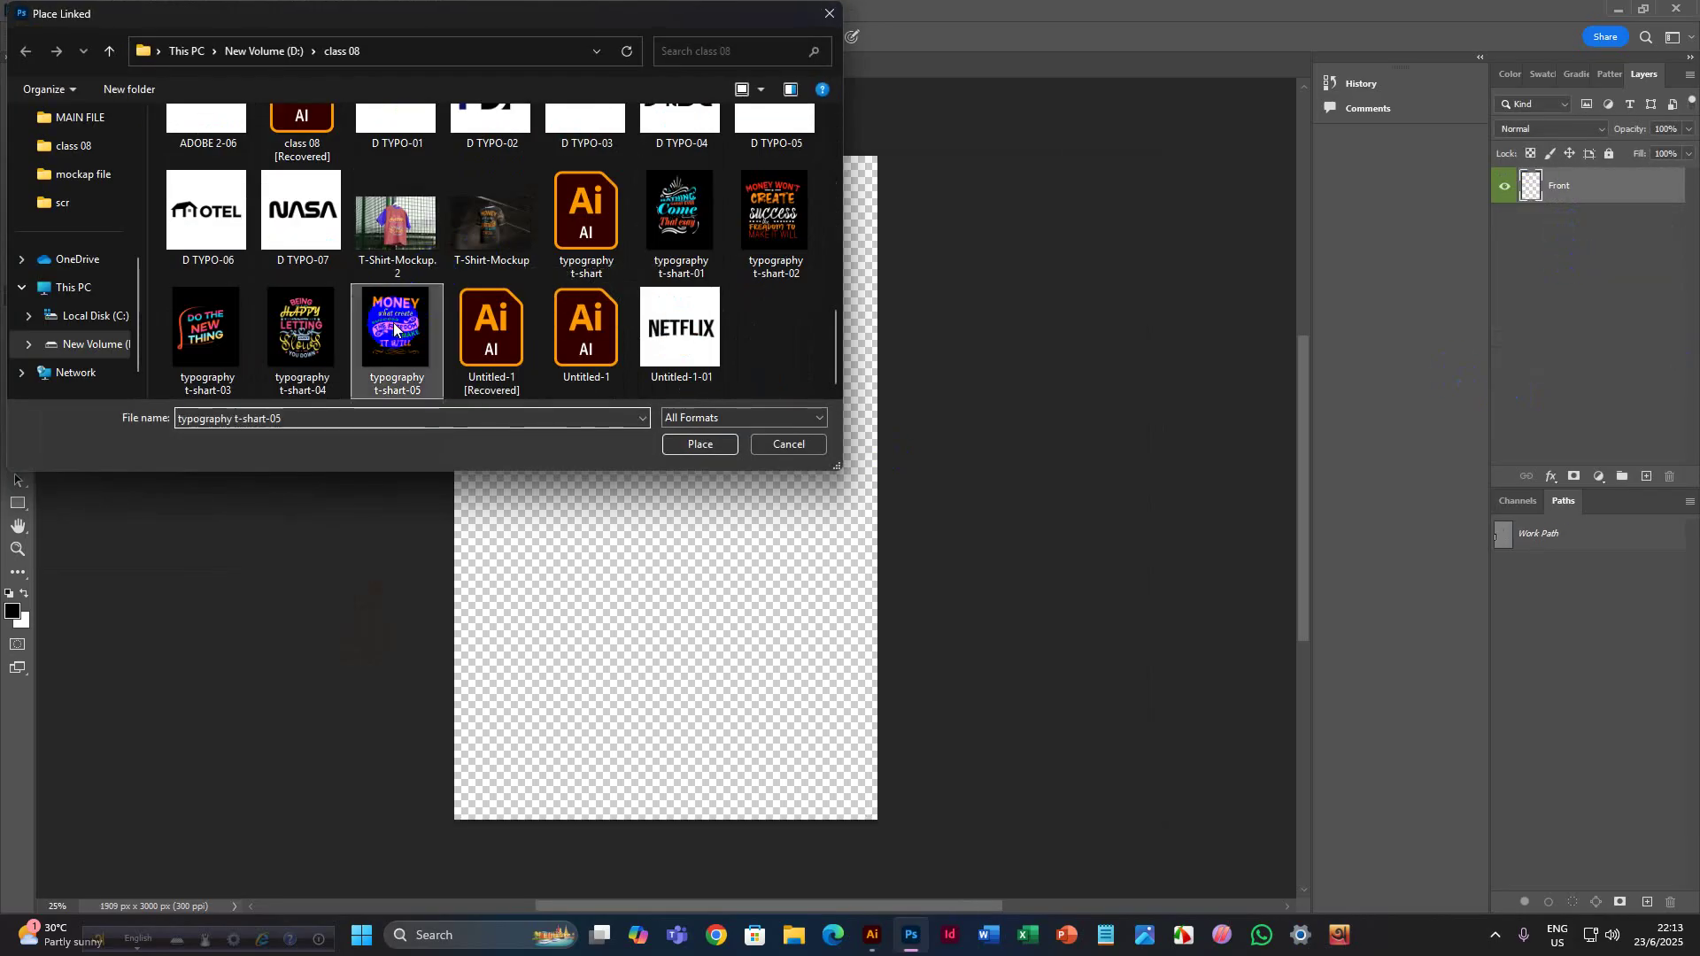
pyautogui.click(698, 445)
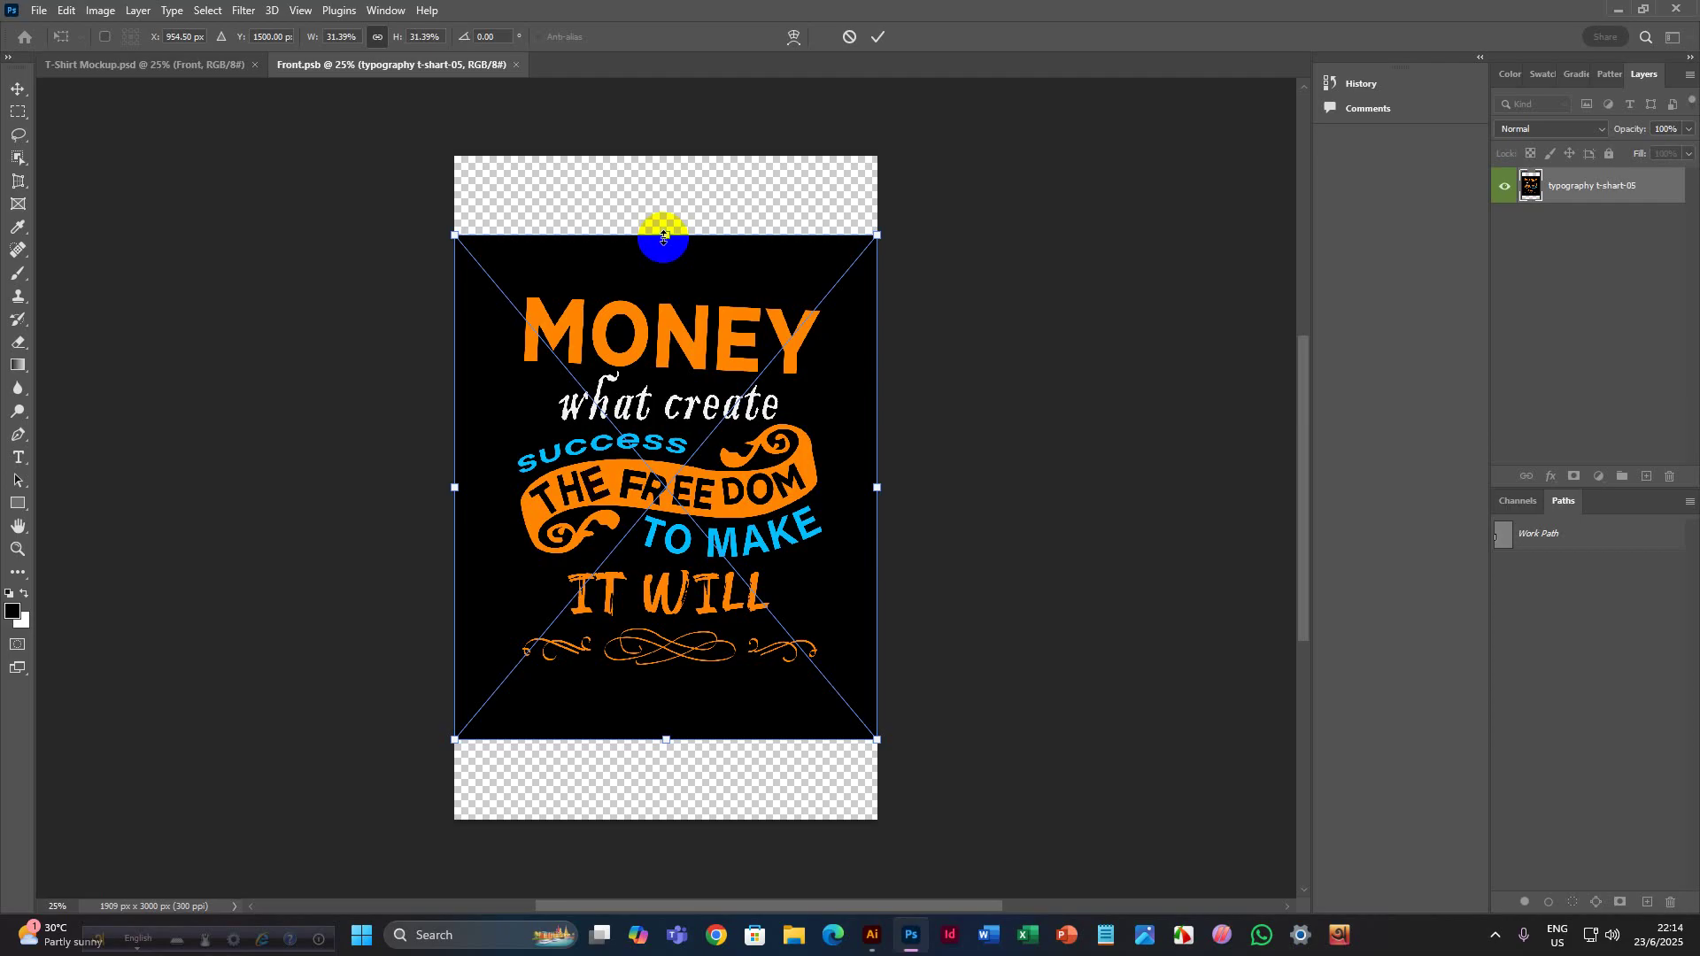
# Align the placed artwork with the canvas's upper edge, stretch it to 31.56% width and 41.26% height to fill the canvas, and commit the transform.
pyautogui.moveTo(664, 237); pyautogui.dragTo(671, 157)
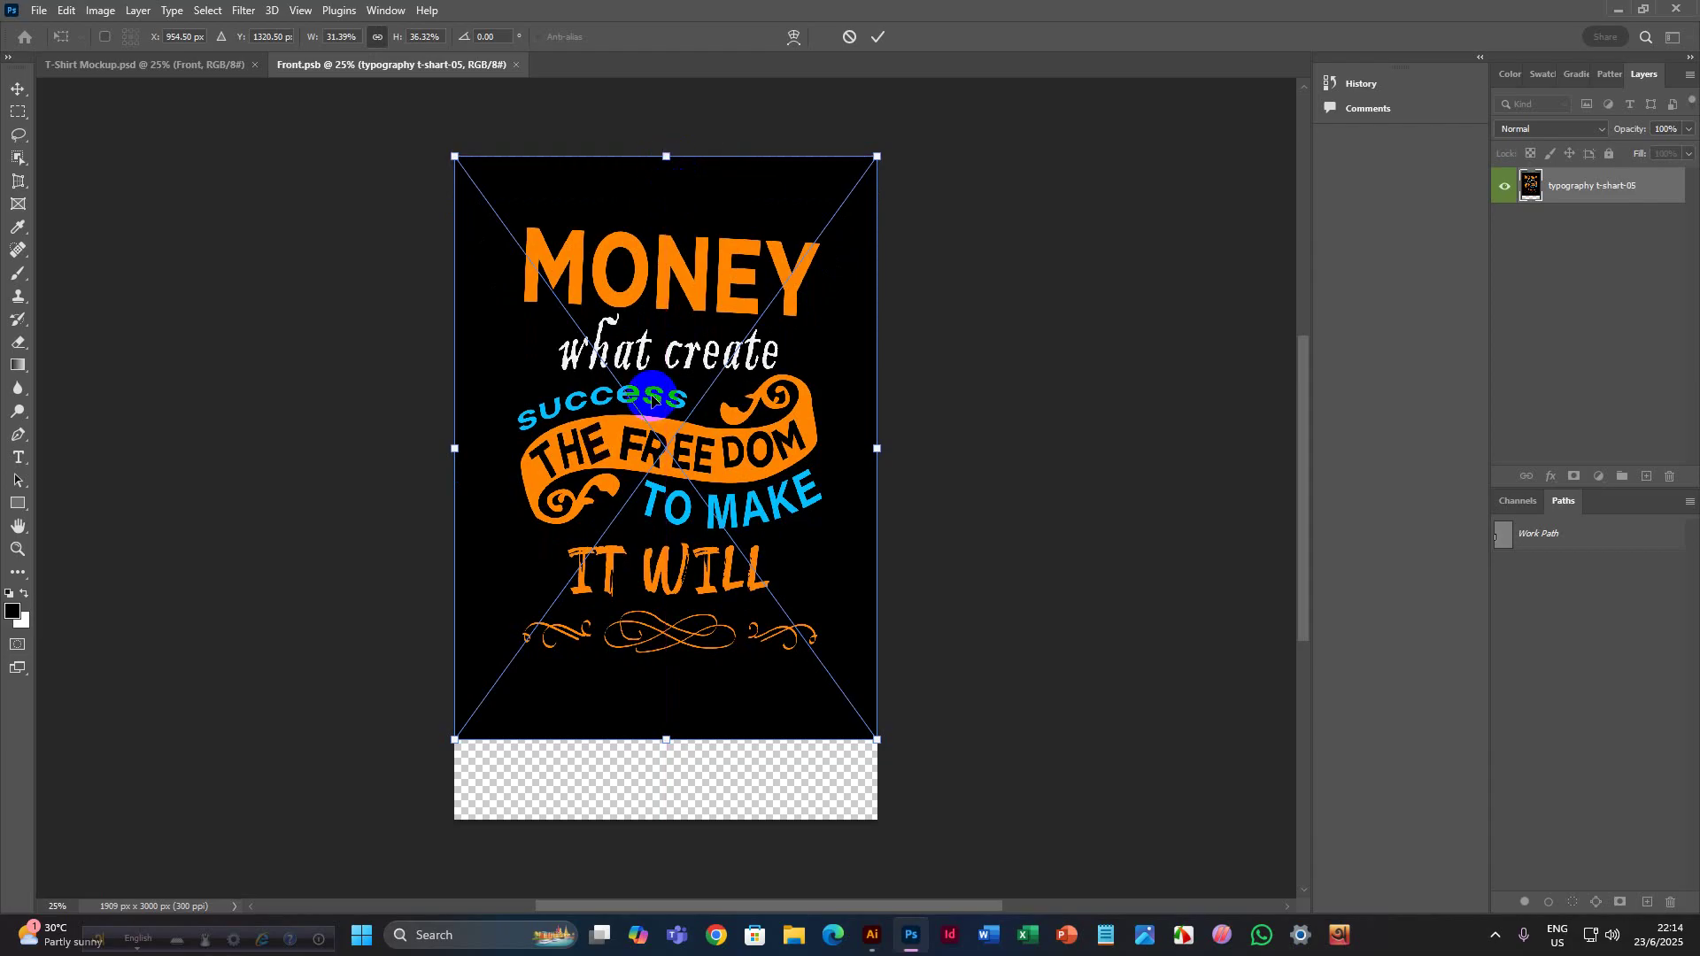
pyautogui.hotkey('ctrl', 'z')
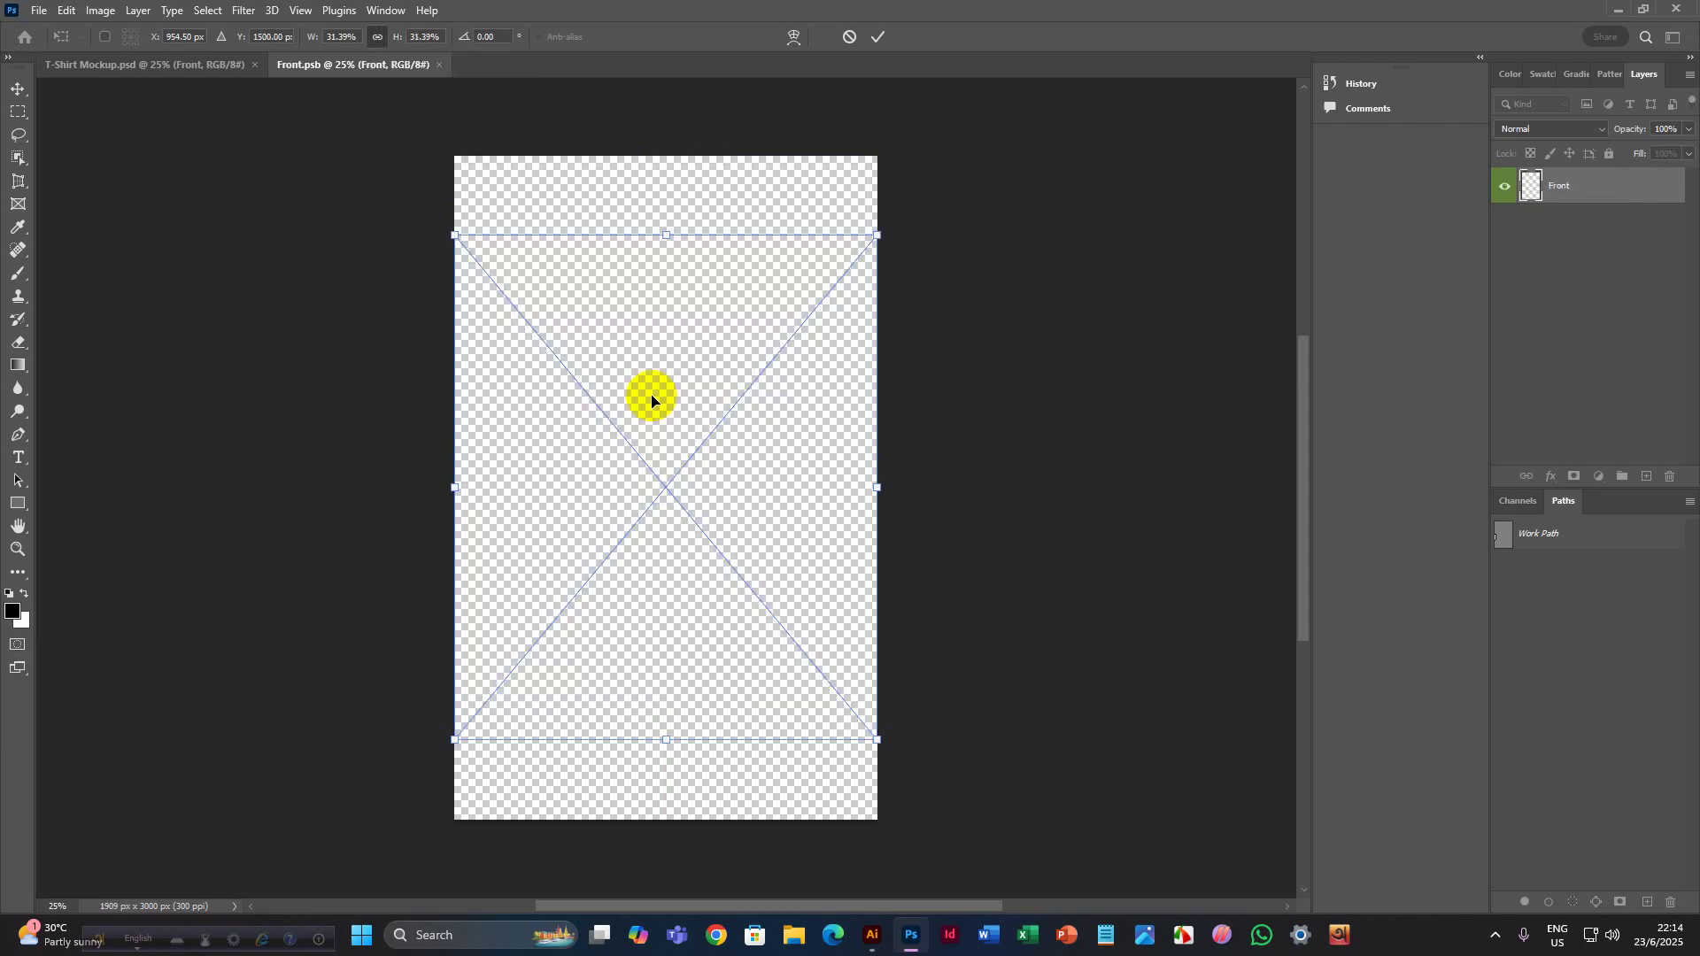
pyautogui.moveTo(686, 477); pyautogui.dragTo(691, 396)
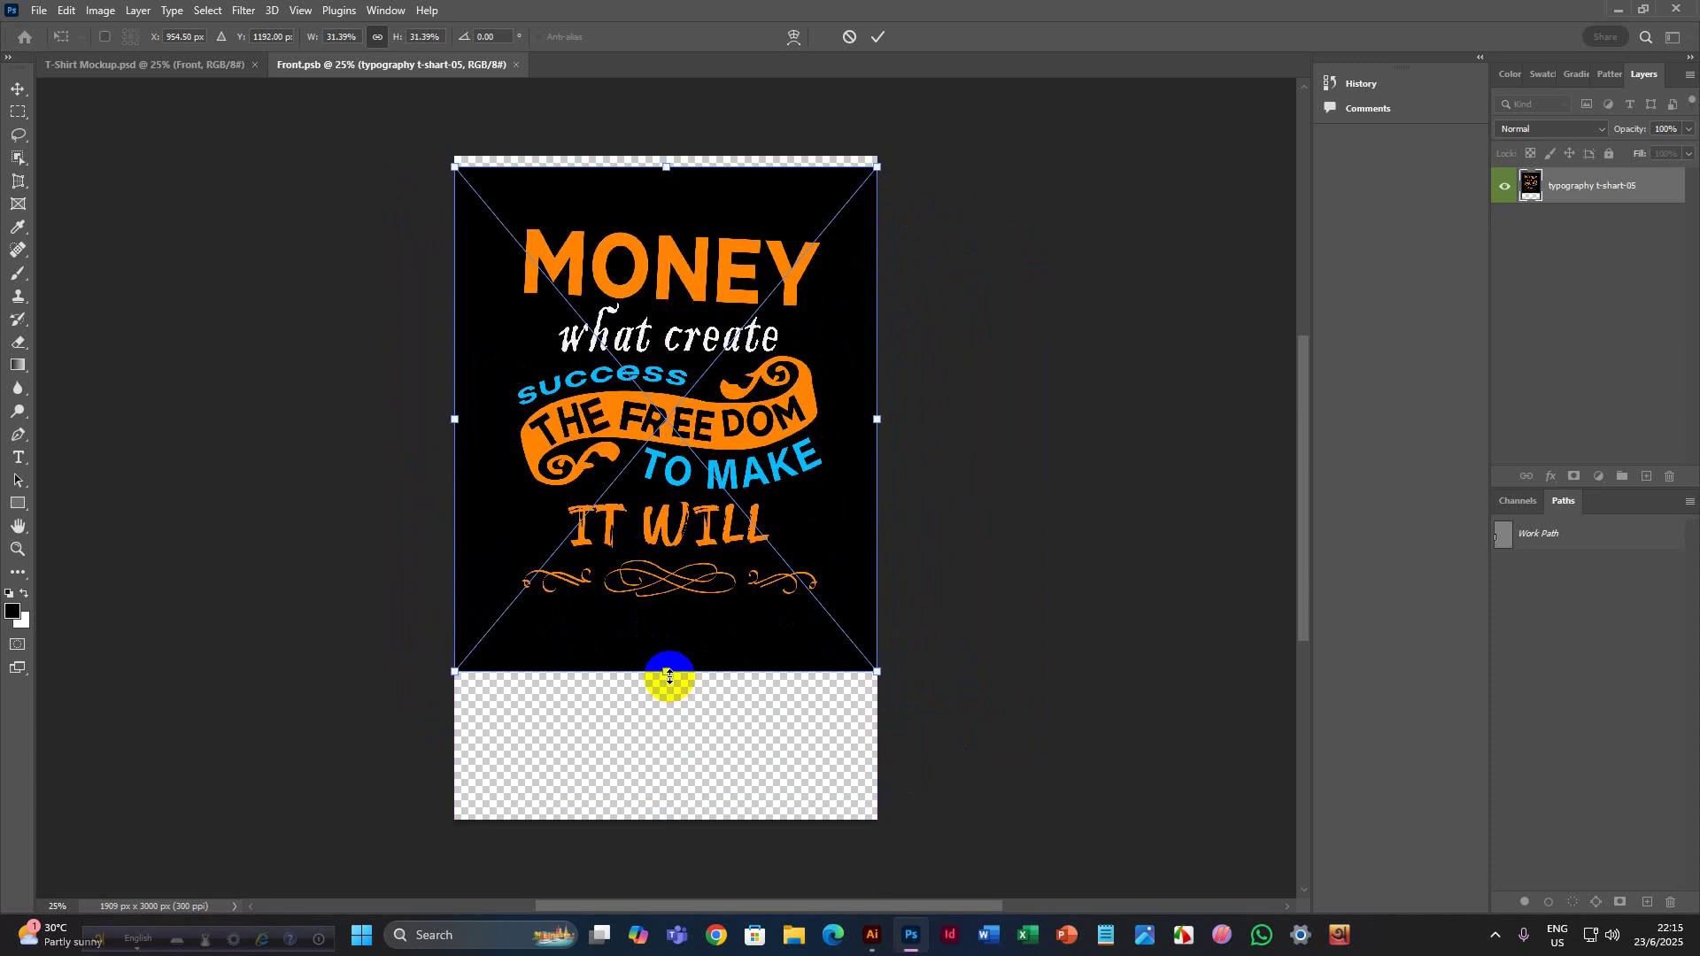
pyautogui.moveTo(667, 682)
pyautogui.mouseDown()
pyautogui.moveTo(667, 721)
pyautogui.moveTo(667, 675)
pyautogui.mouseUp()
pyautogui.moveTo(690, 600)
pyautogui.mouseDown()
pyautogui.moveTo(703, 576)
pyautogui.moveTo(691, 588)
pyautogui.mouseUp()
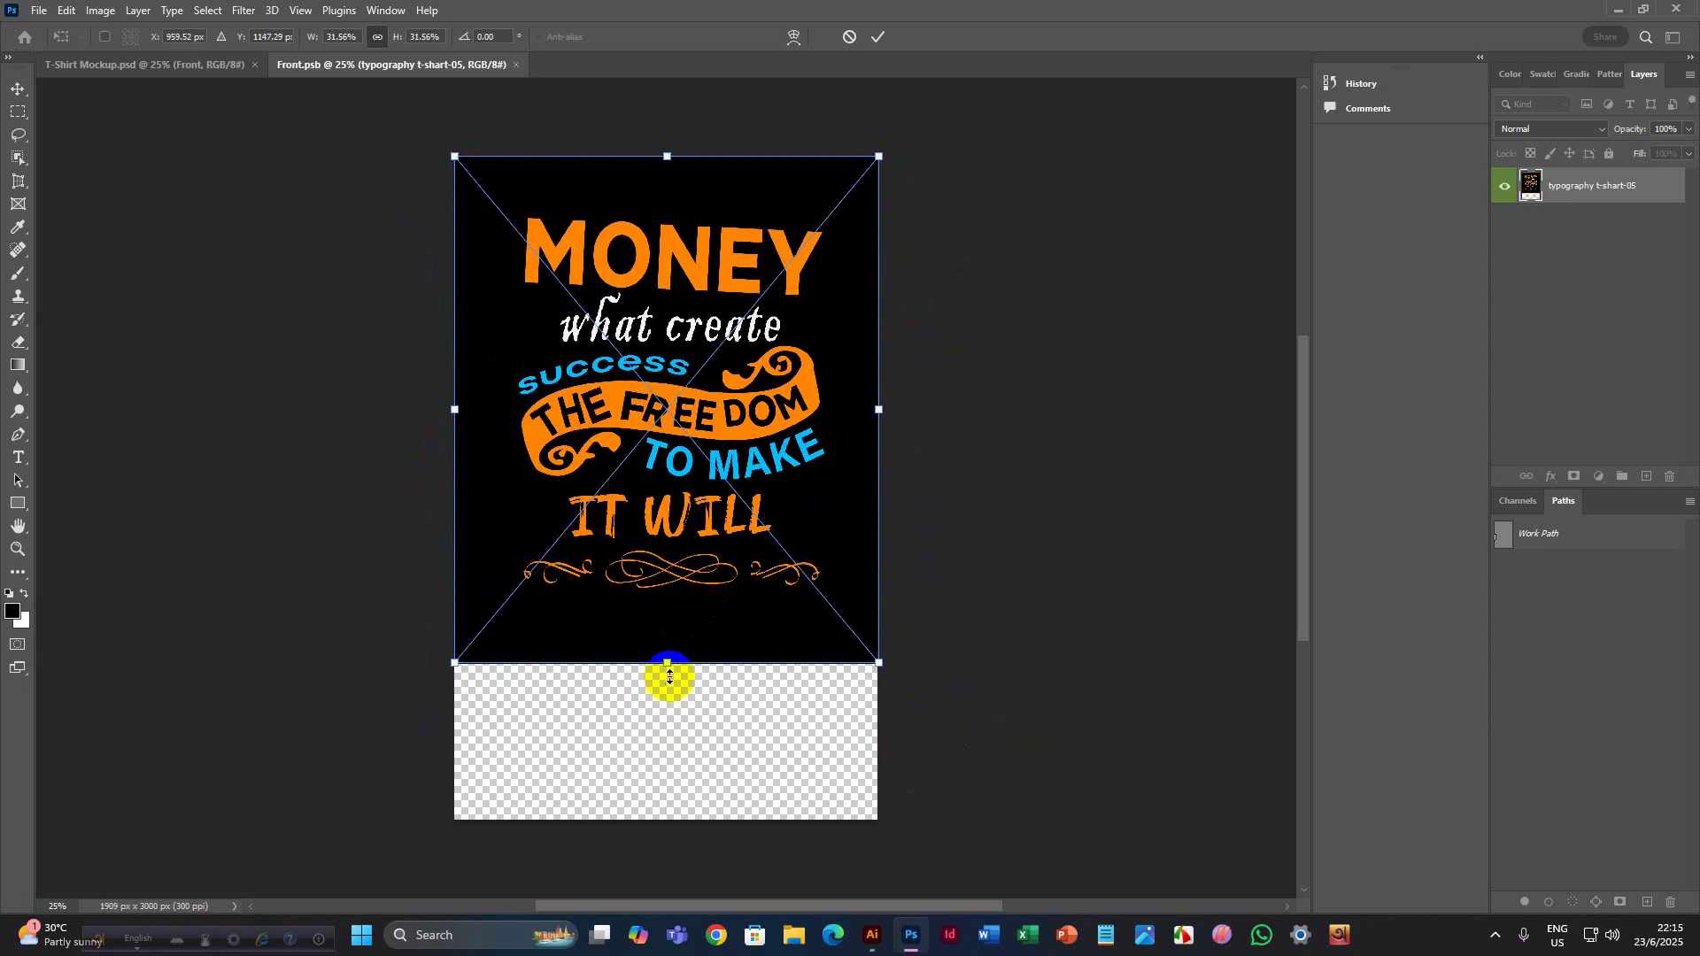
pyautogui.moveTo(666, 662); pyautogui.dragTo(646, 812)
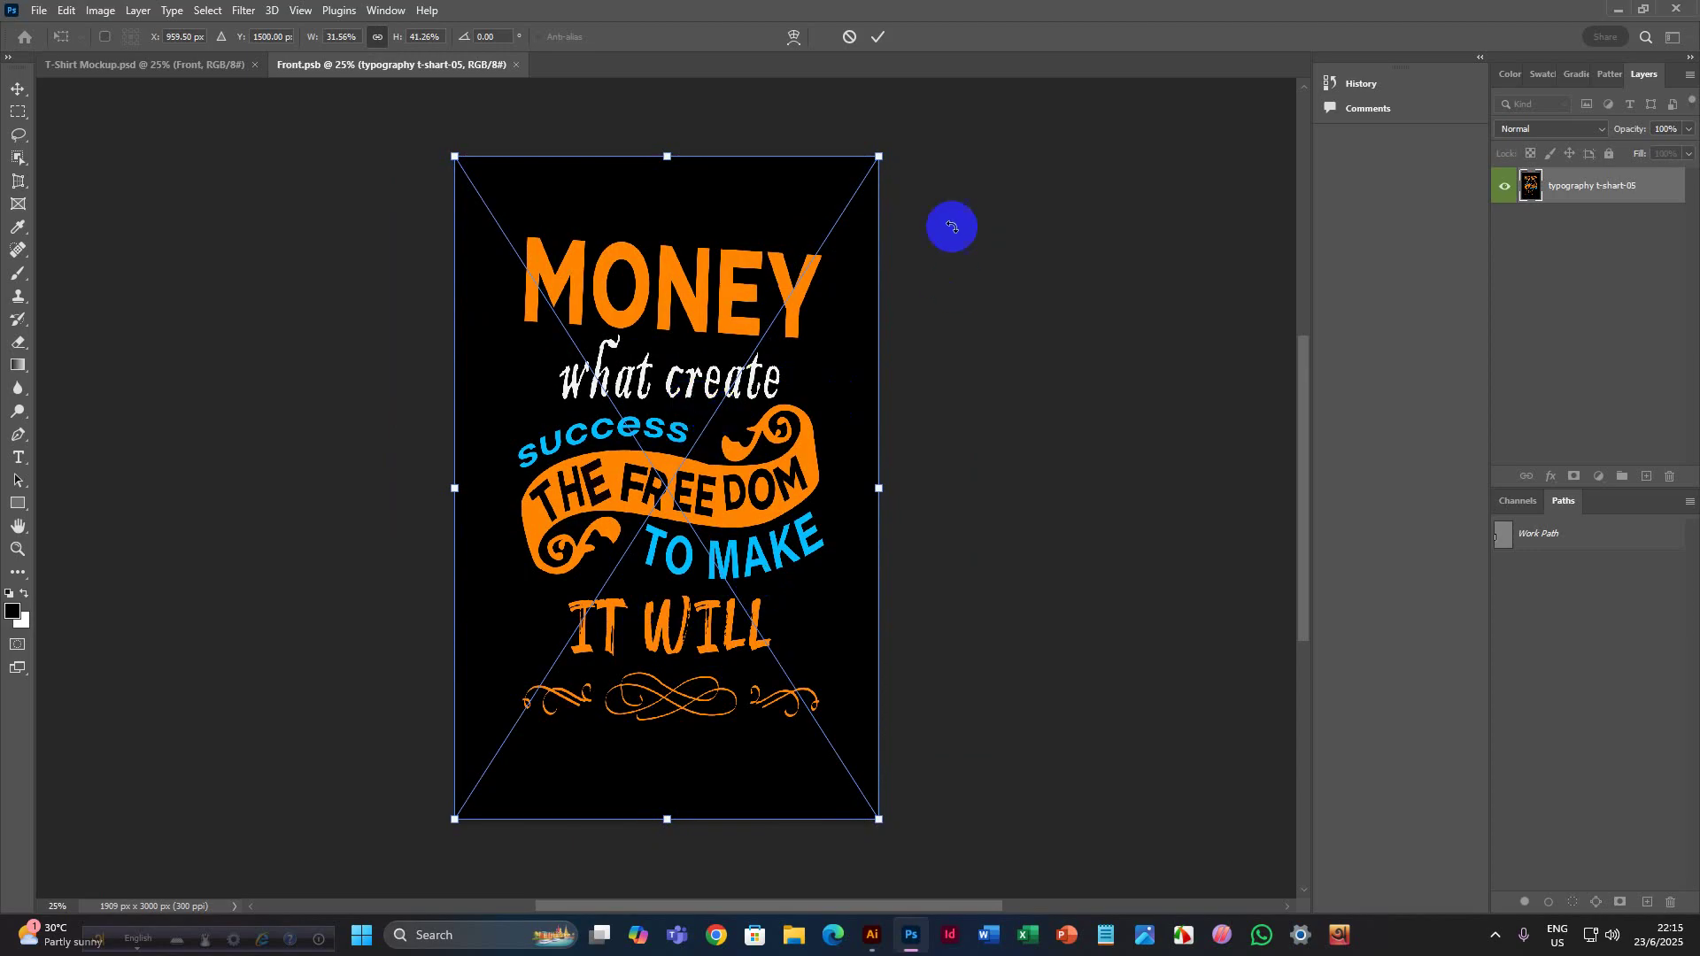
pyautogui.click(879, 38)
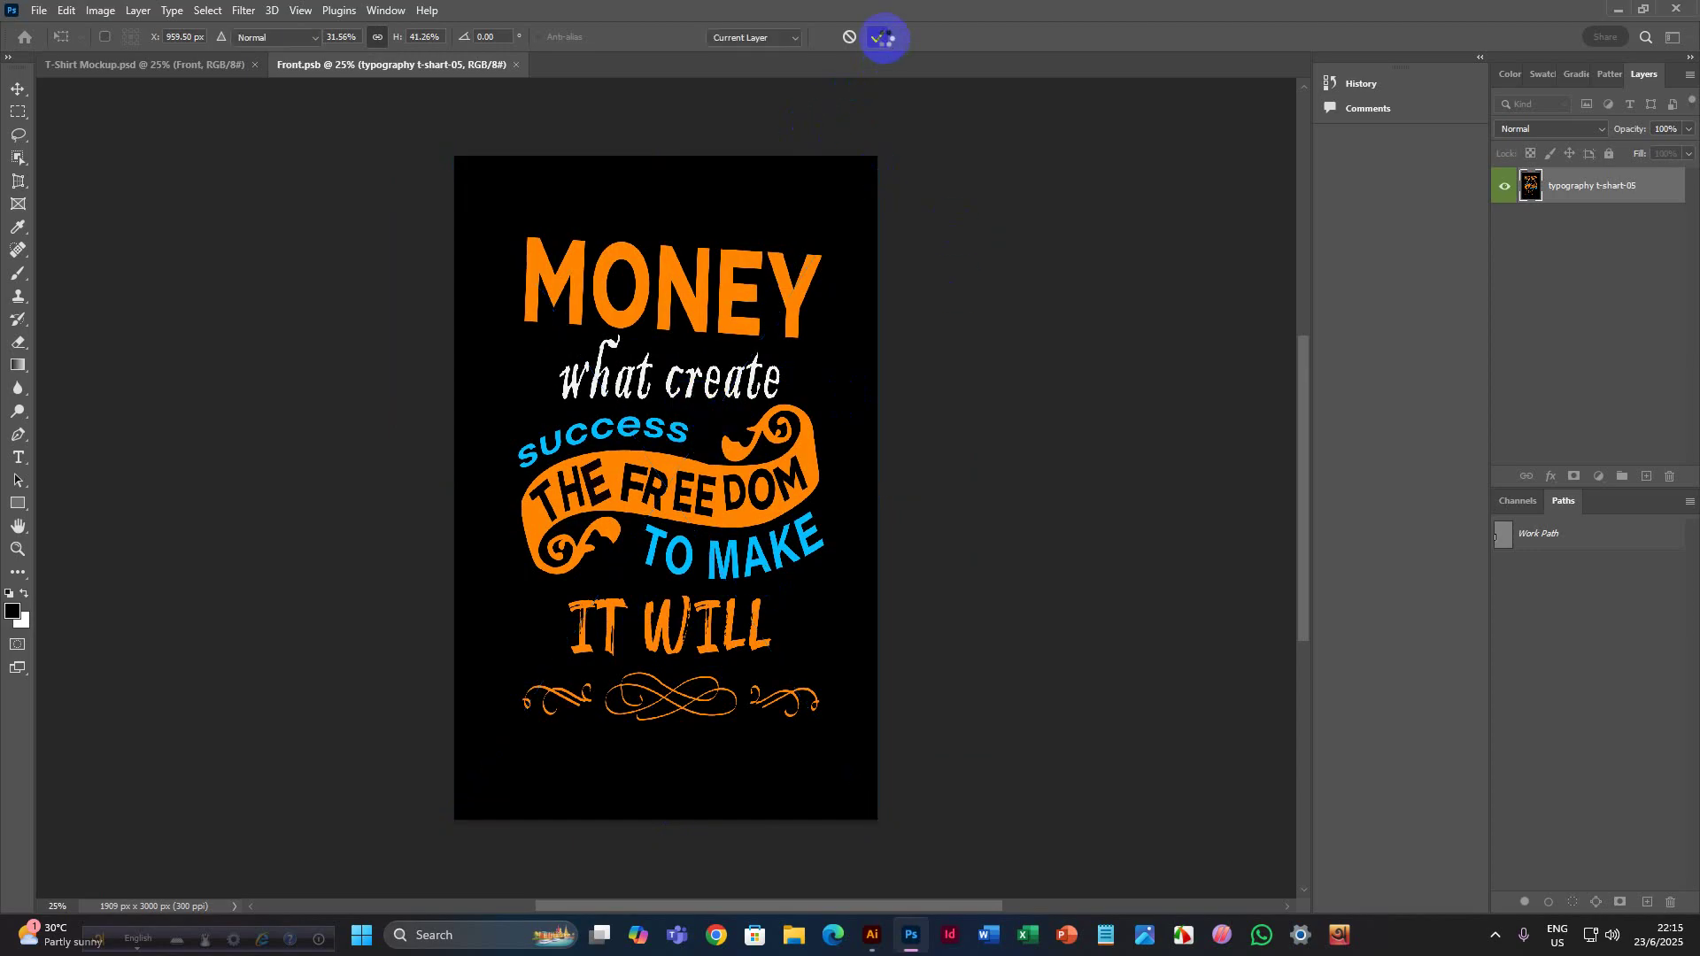
# Save the edited Front.psb and return to the T-Shirt Mockup.psd document.
pyautogui.press('s')
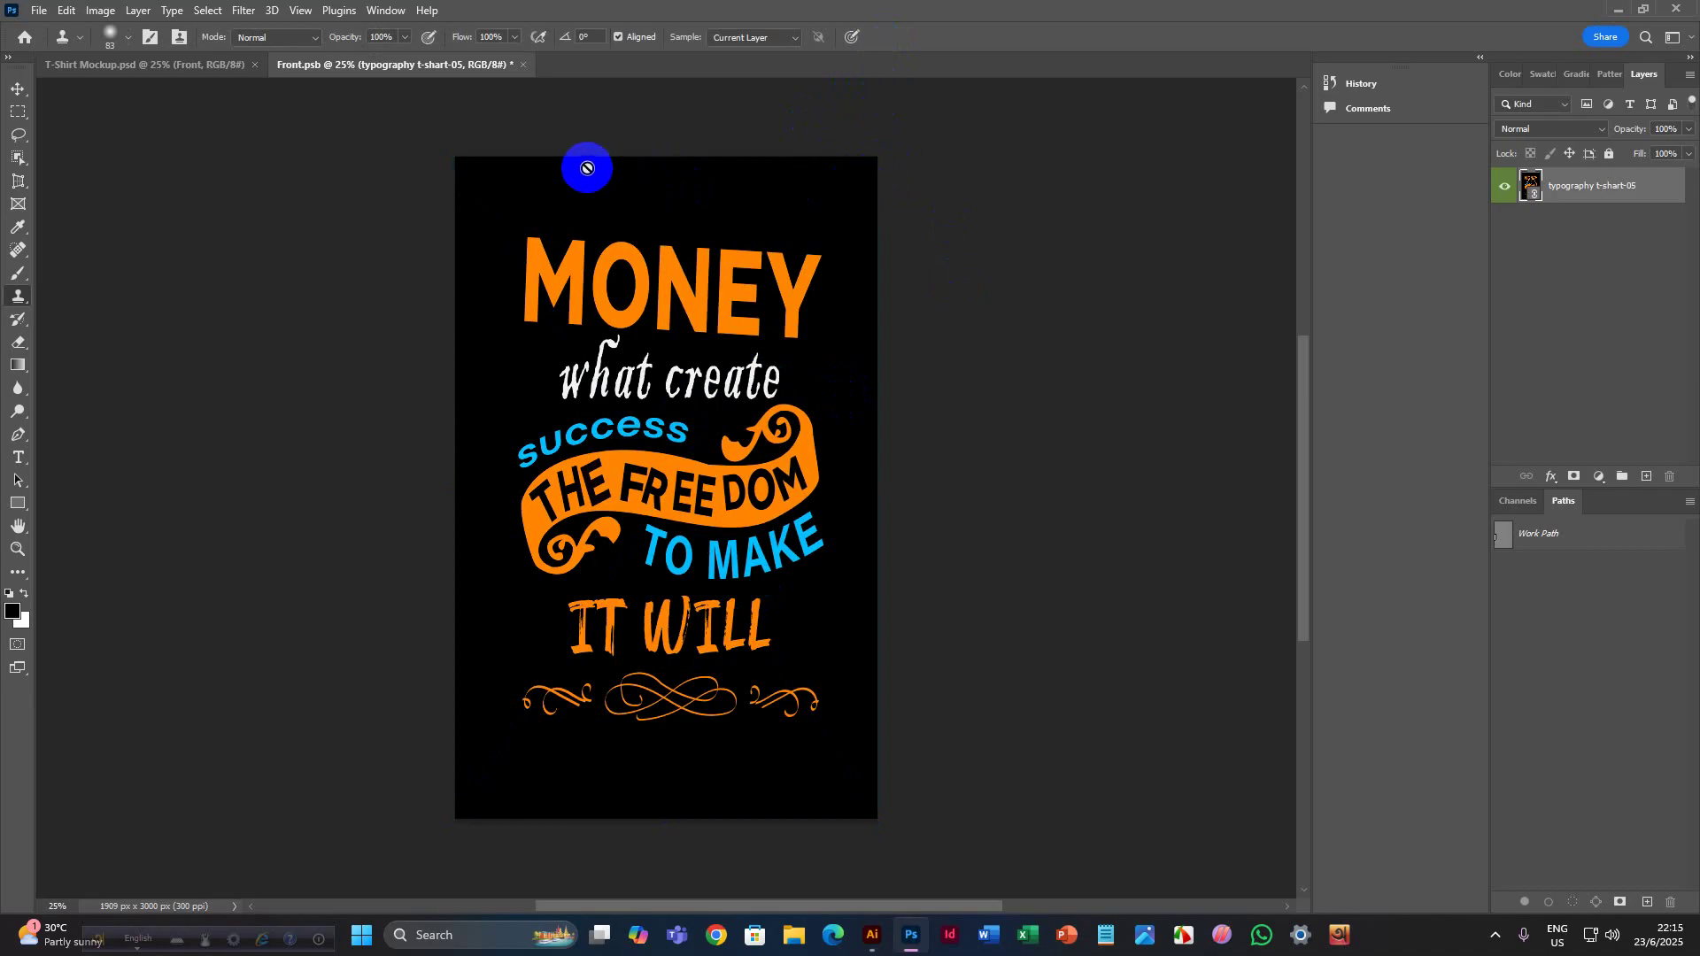
pyautogui.click(526, 66)
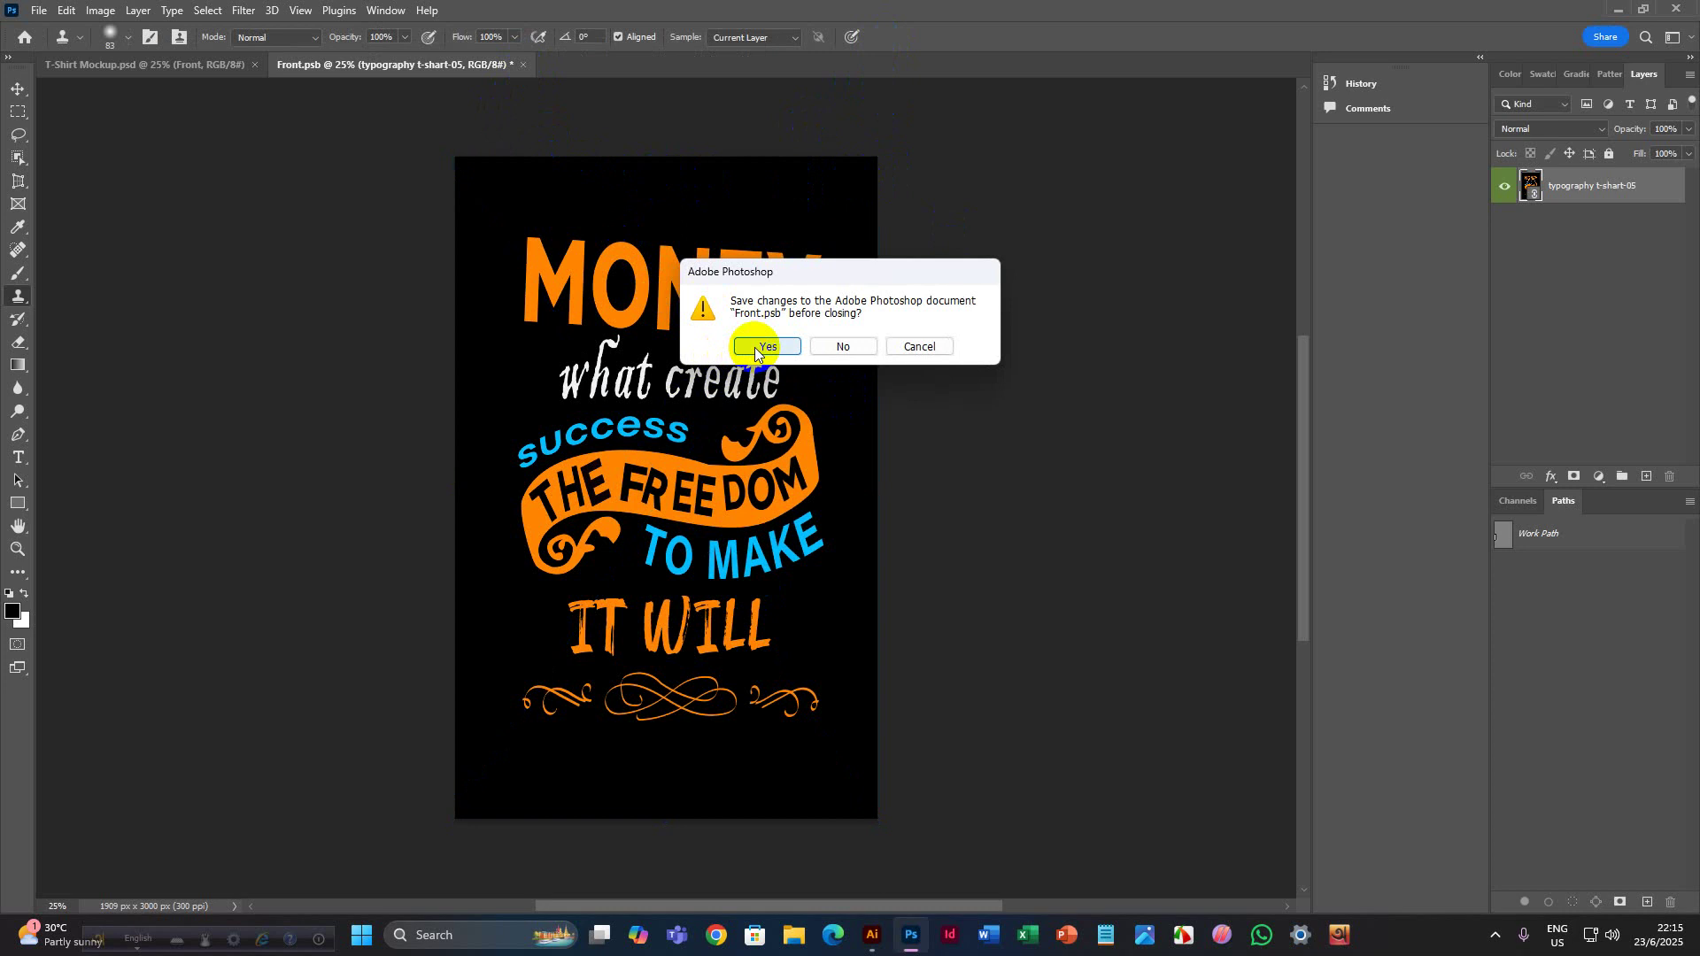
pyautogui.click(920, 348)
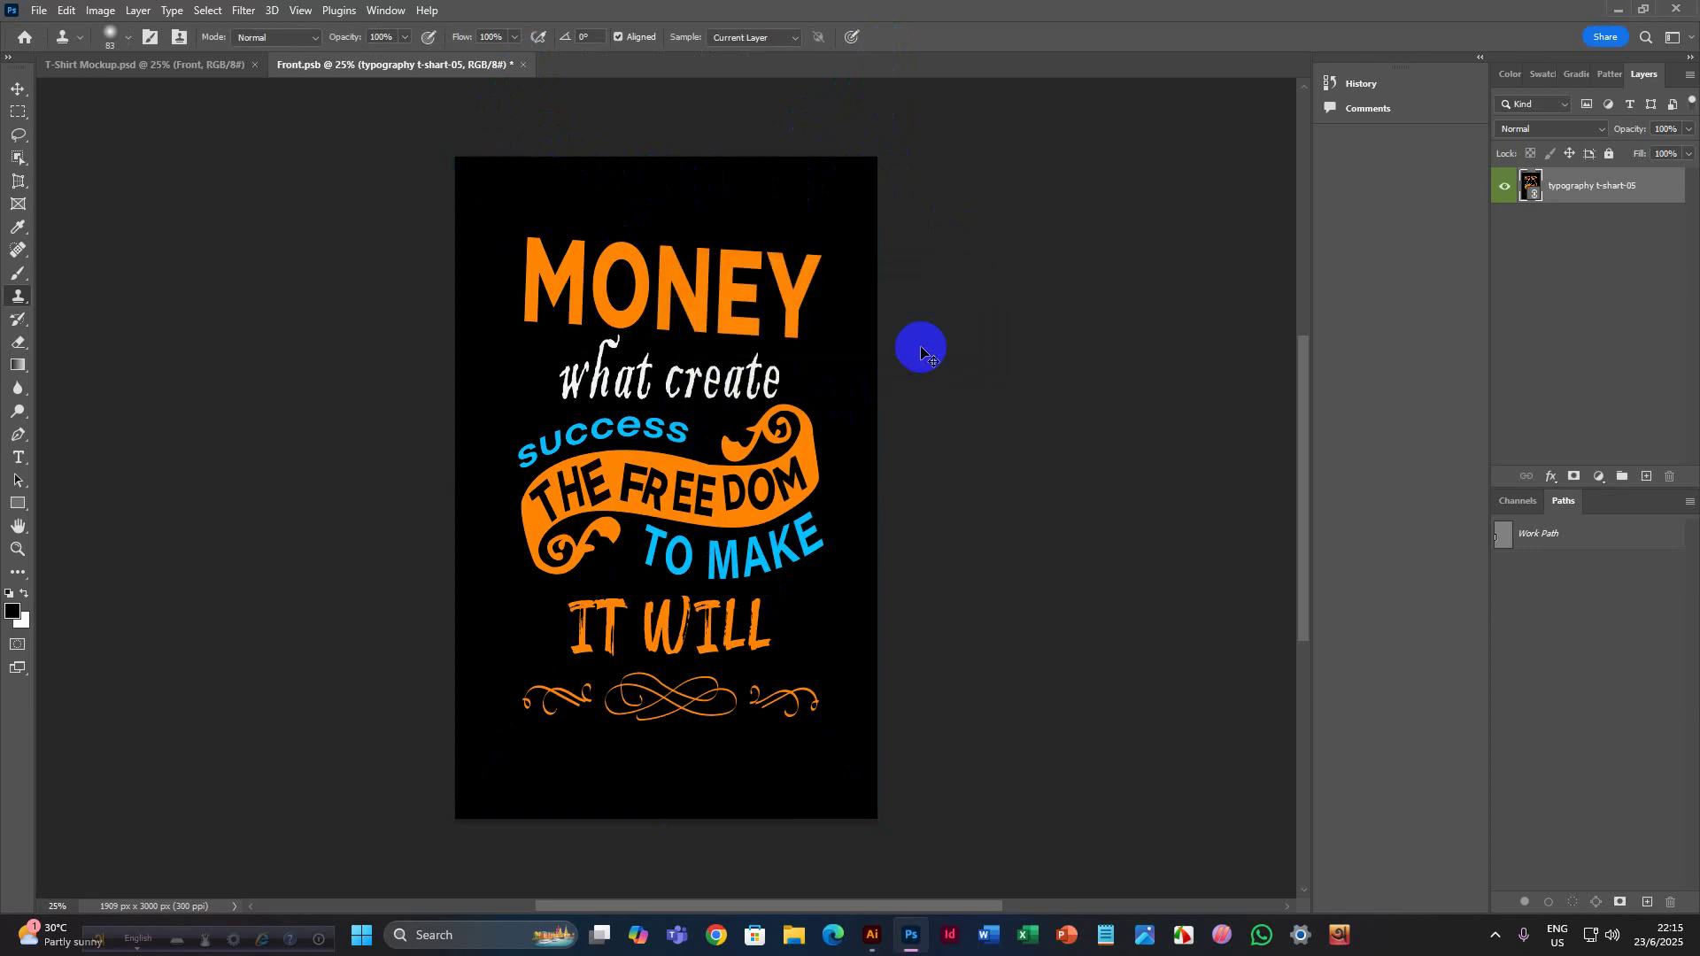
pyautogui.hotkey('ctrl', 's')
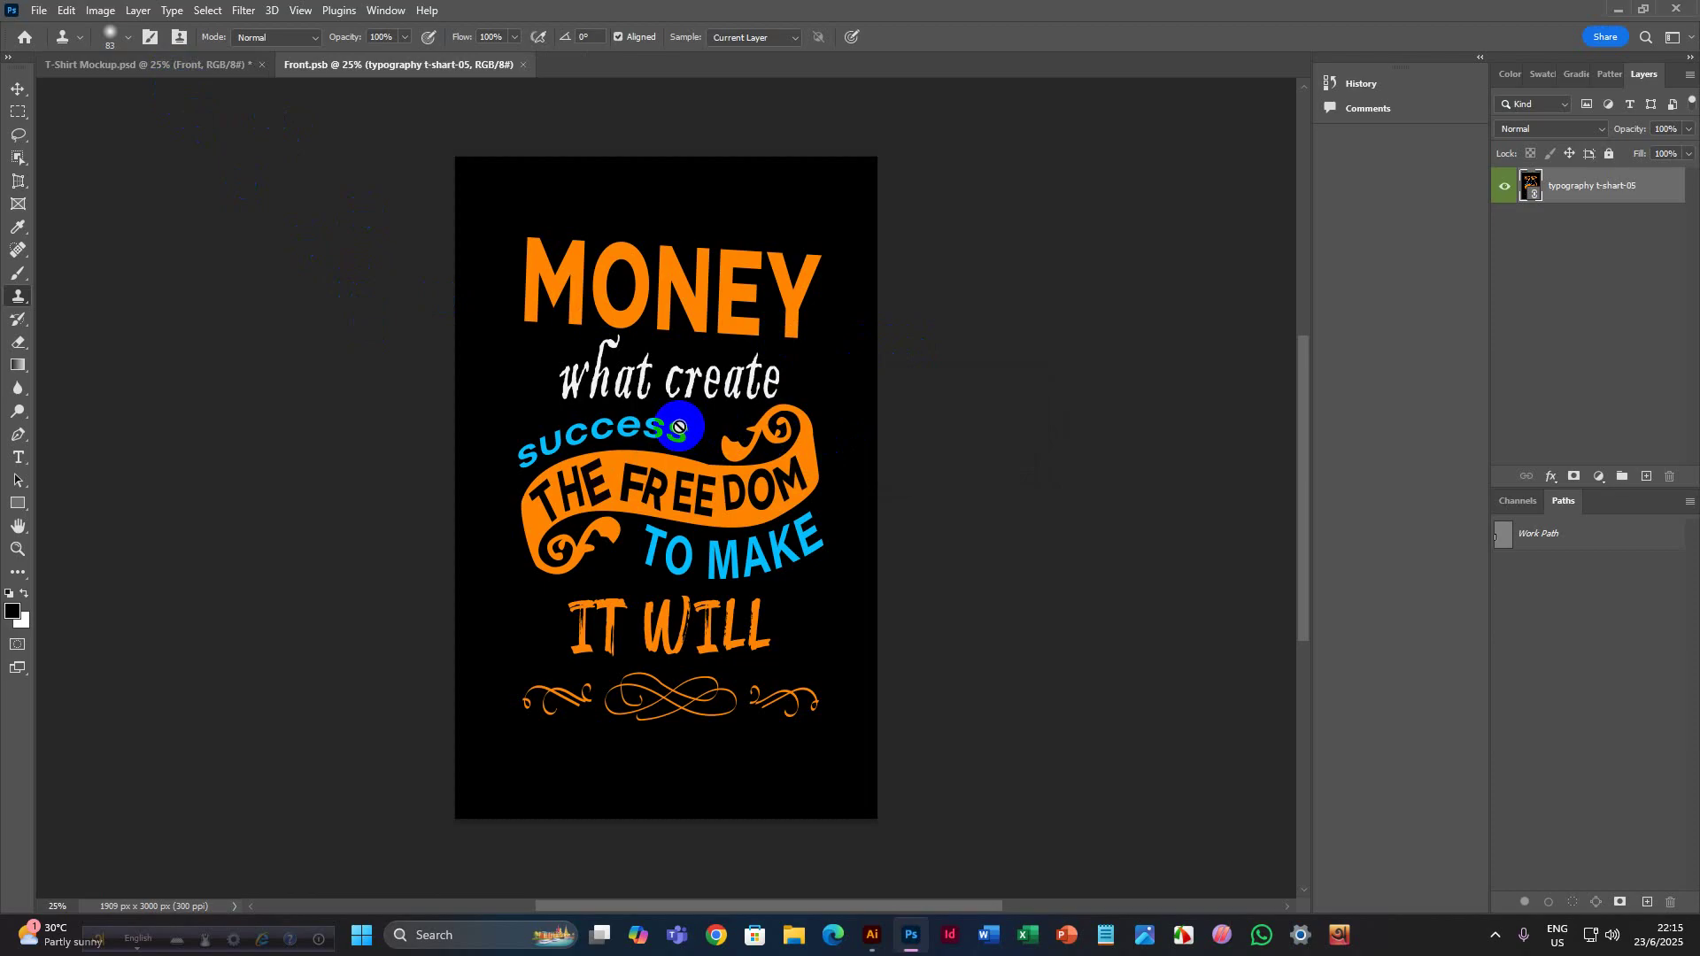
pyautogui.click(193, 68)
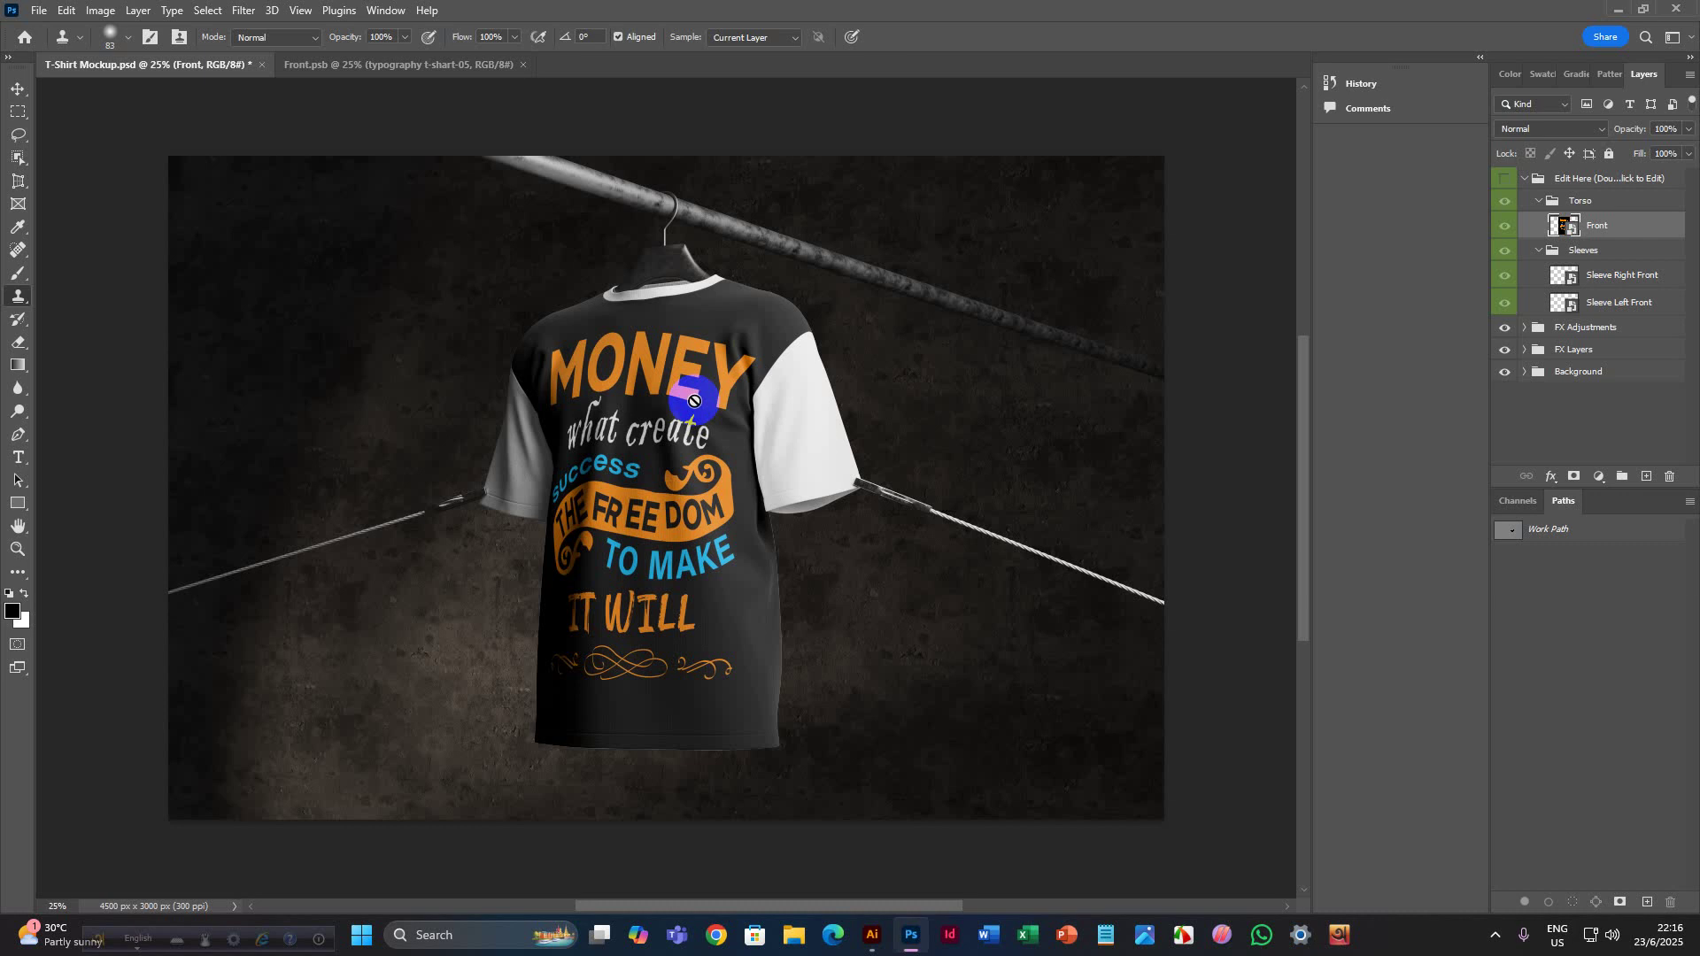
# Open the contents of the Sleeve Right Front smart object and place the linked image typography t-shart-05 in it.
pyautogui.doubleClick(1569, 280)
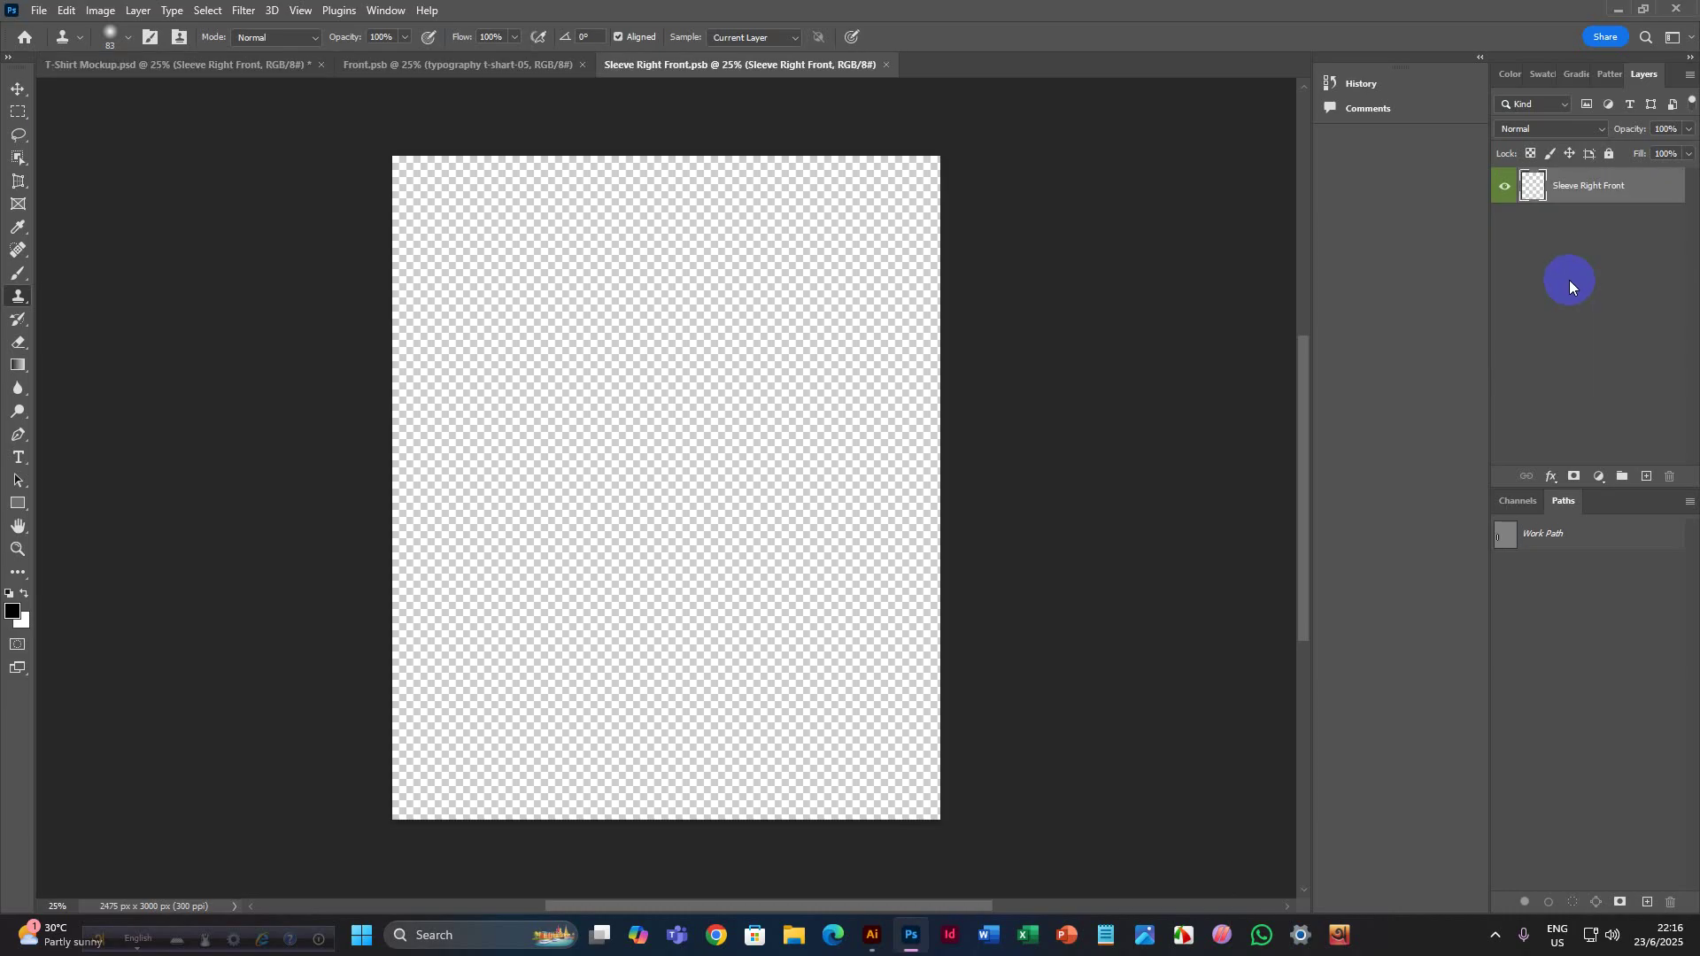
pyautogui.click(39, 9)
pyautogui.click(145, 377)
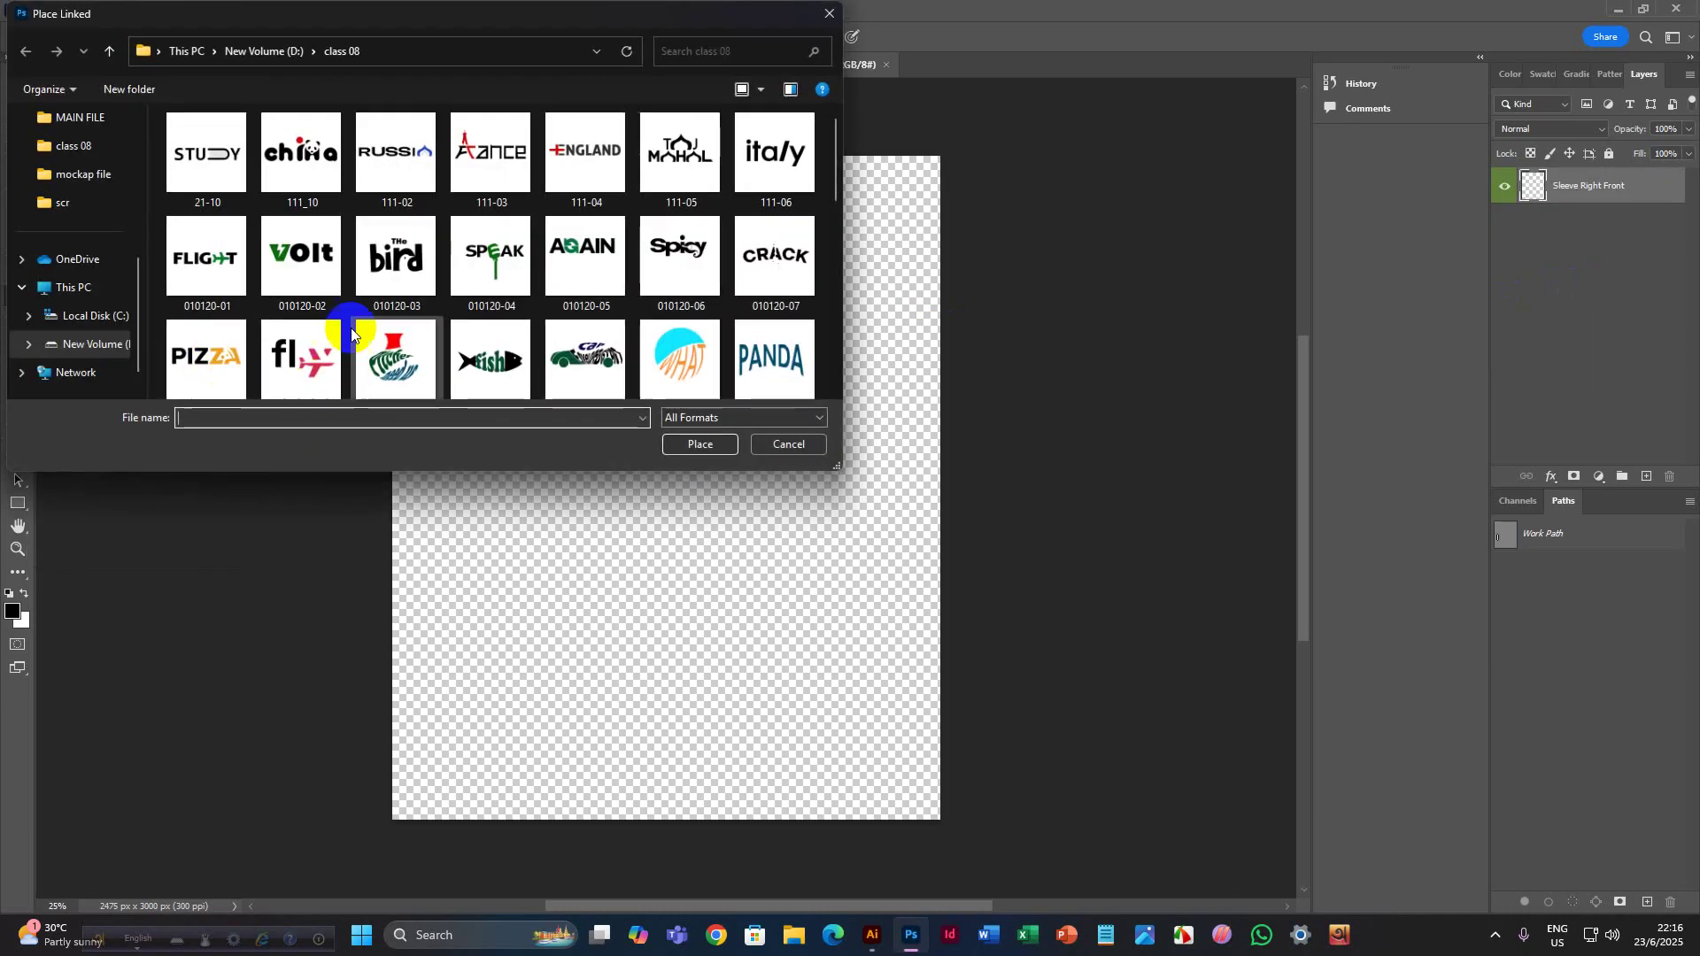
pyautogui.scroll(-5, 505, 283)
pyautogui.scroll(-2, 505, 283)
pyautogui.click(396, 327)
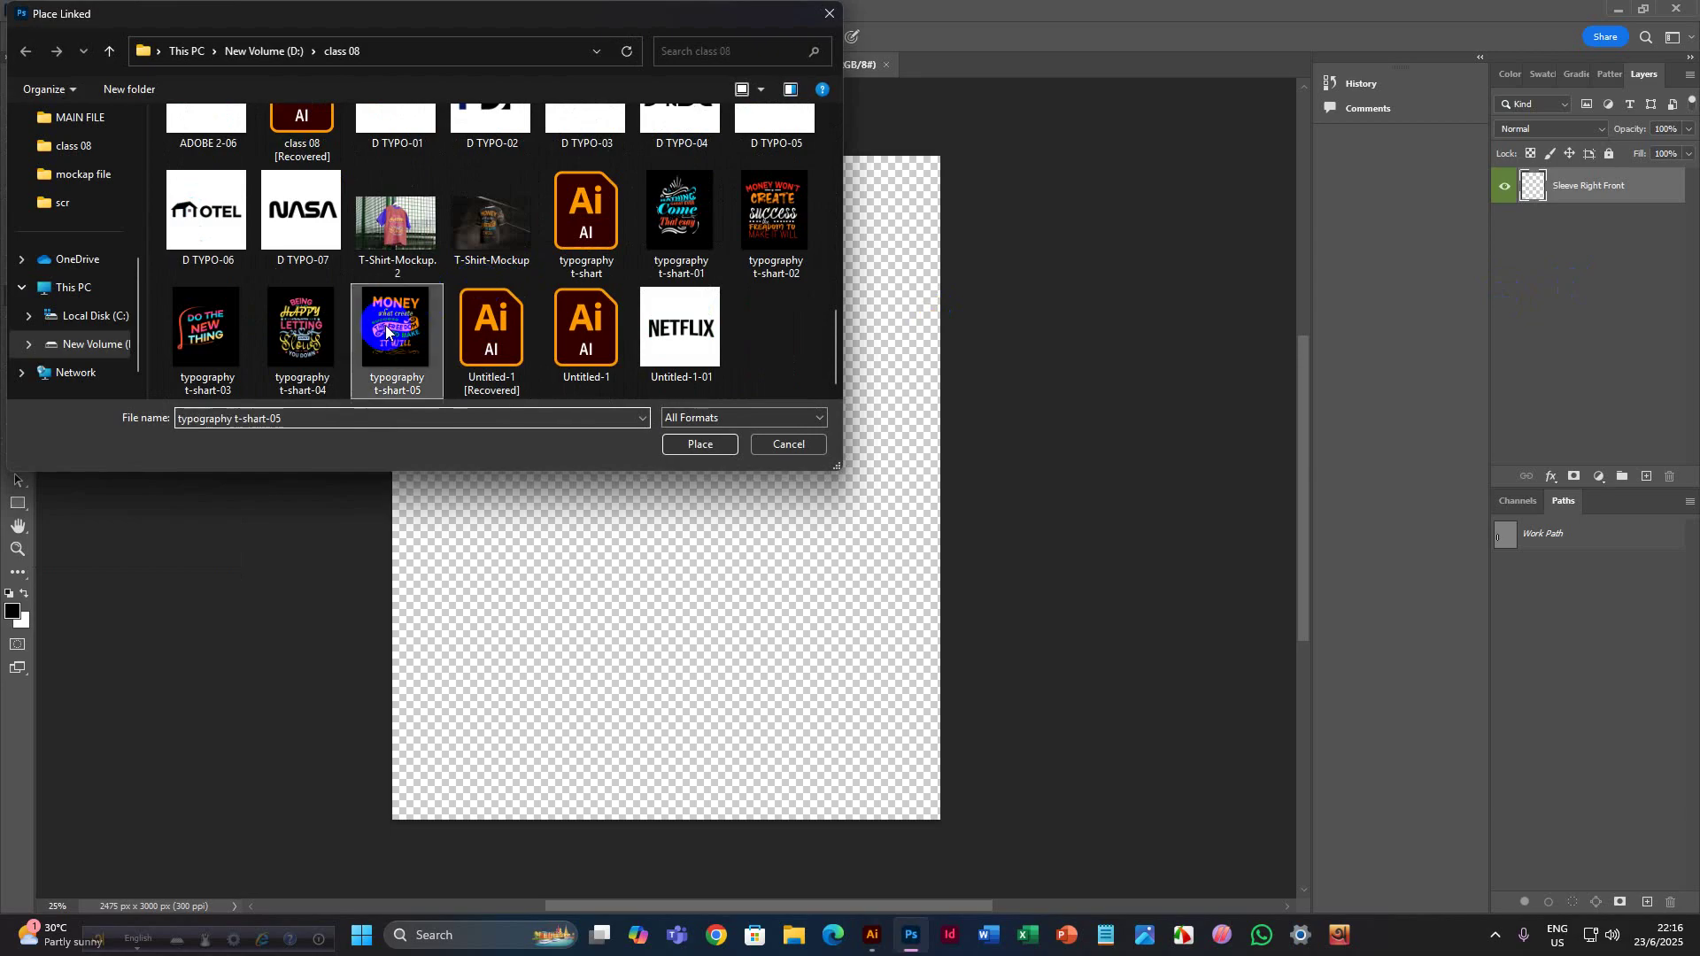
pyautogui.click(700, 443)
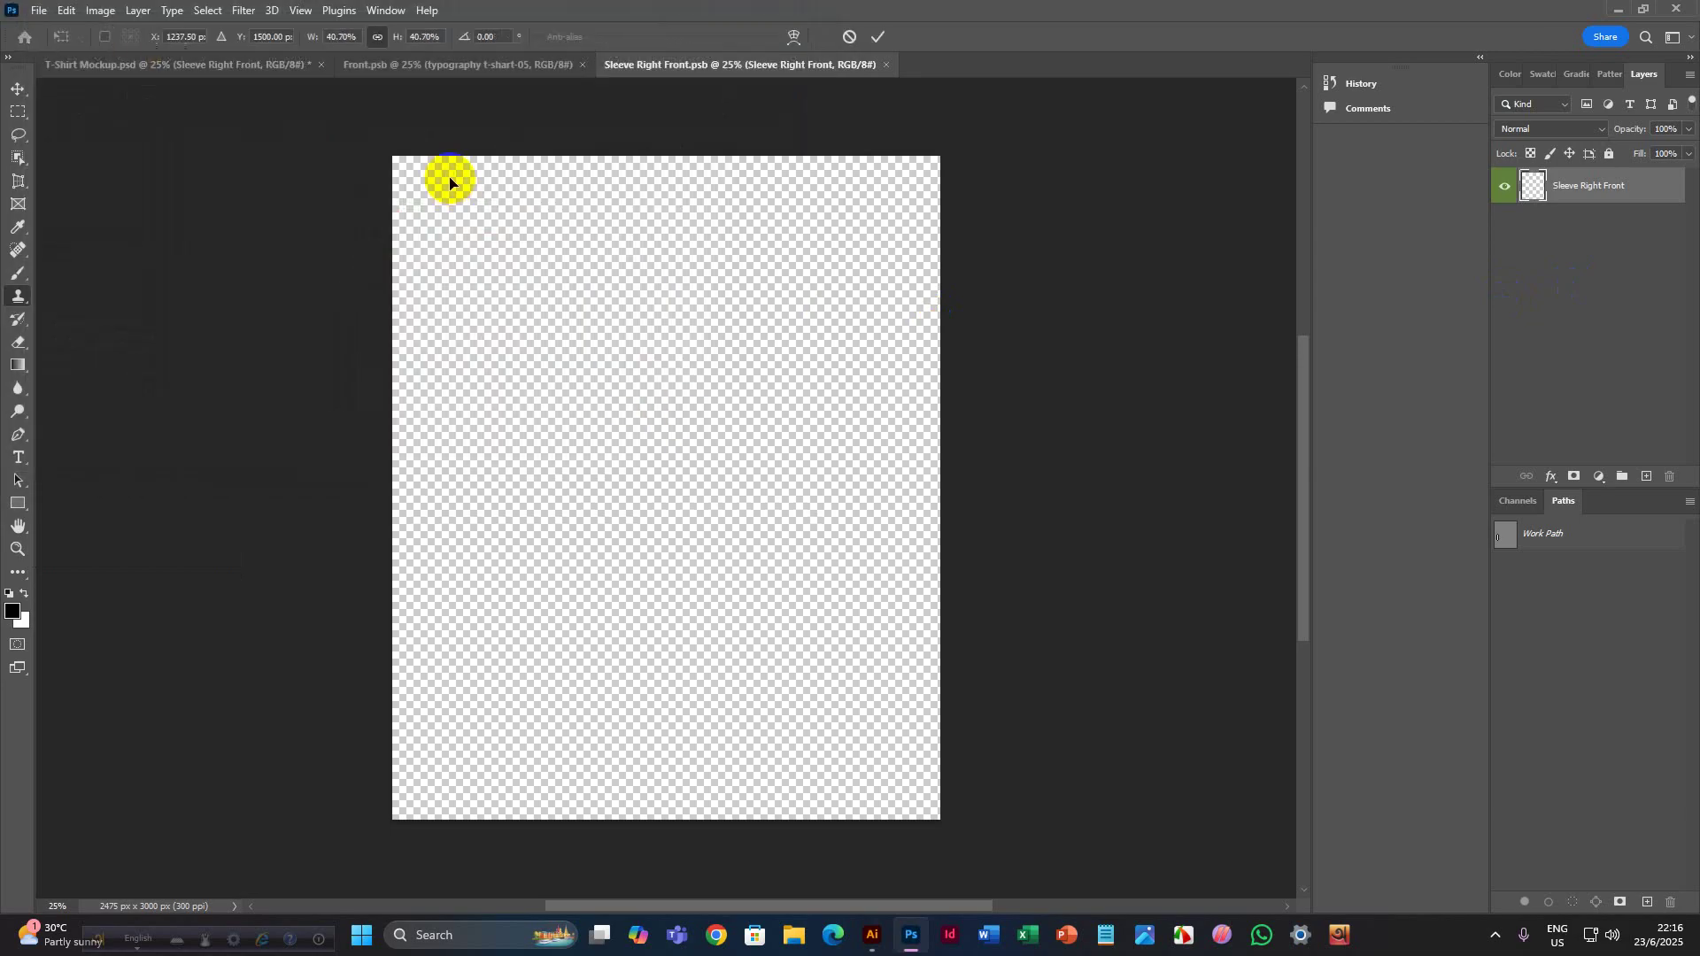
# Stretch the placed artwork vertically to cover the whole sleeve canvas and commit the placement.
pyautogui.moveTo(666, 160); pyautogui.dragTo(666, 156)
pyautogui.scroll(-1, 634, 709)
pyautogui.moveTo(669, 759); pyautogui.dragTo(669, 763)
pyautogui.click(870, 36)
pyautogui.click(879, 35)
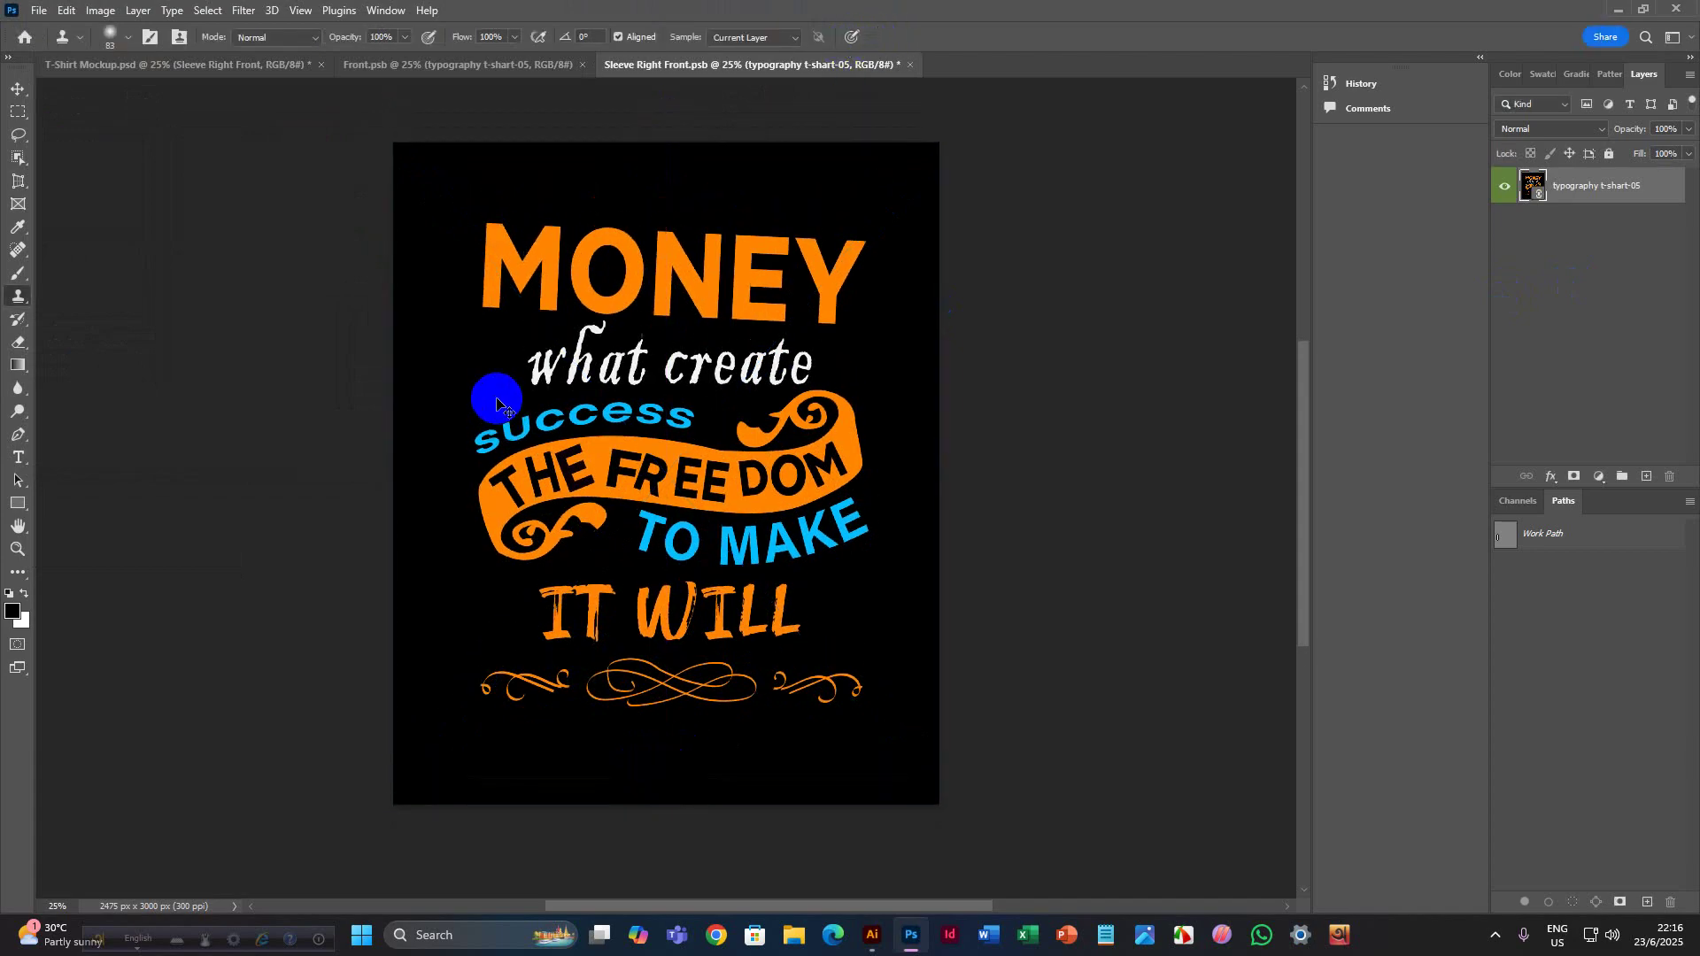
# Save Sleeve Right Front.psb and return to the T-Shirt Mockup.psd document.
pyautogui.hotkey('ctrl', 's')
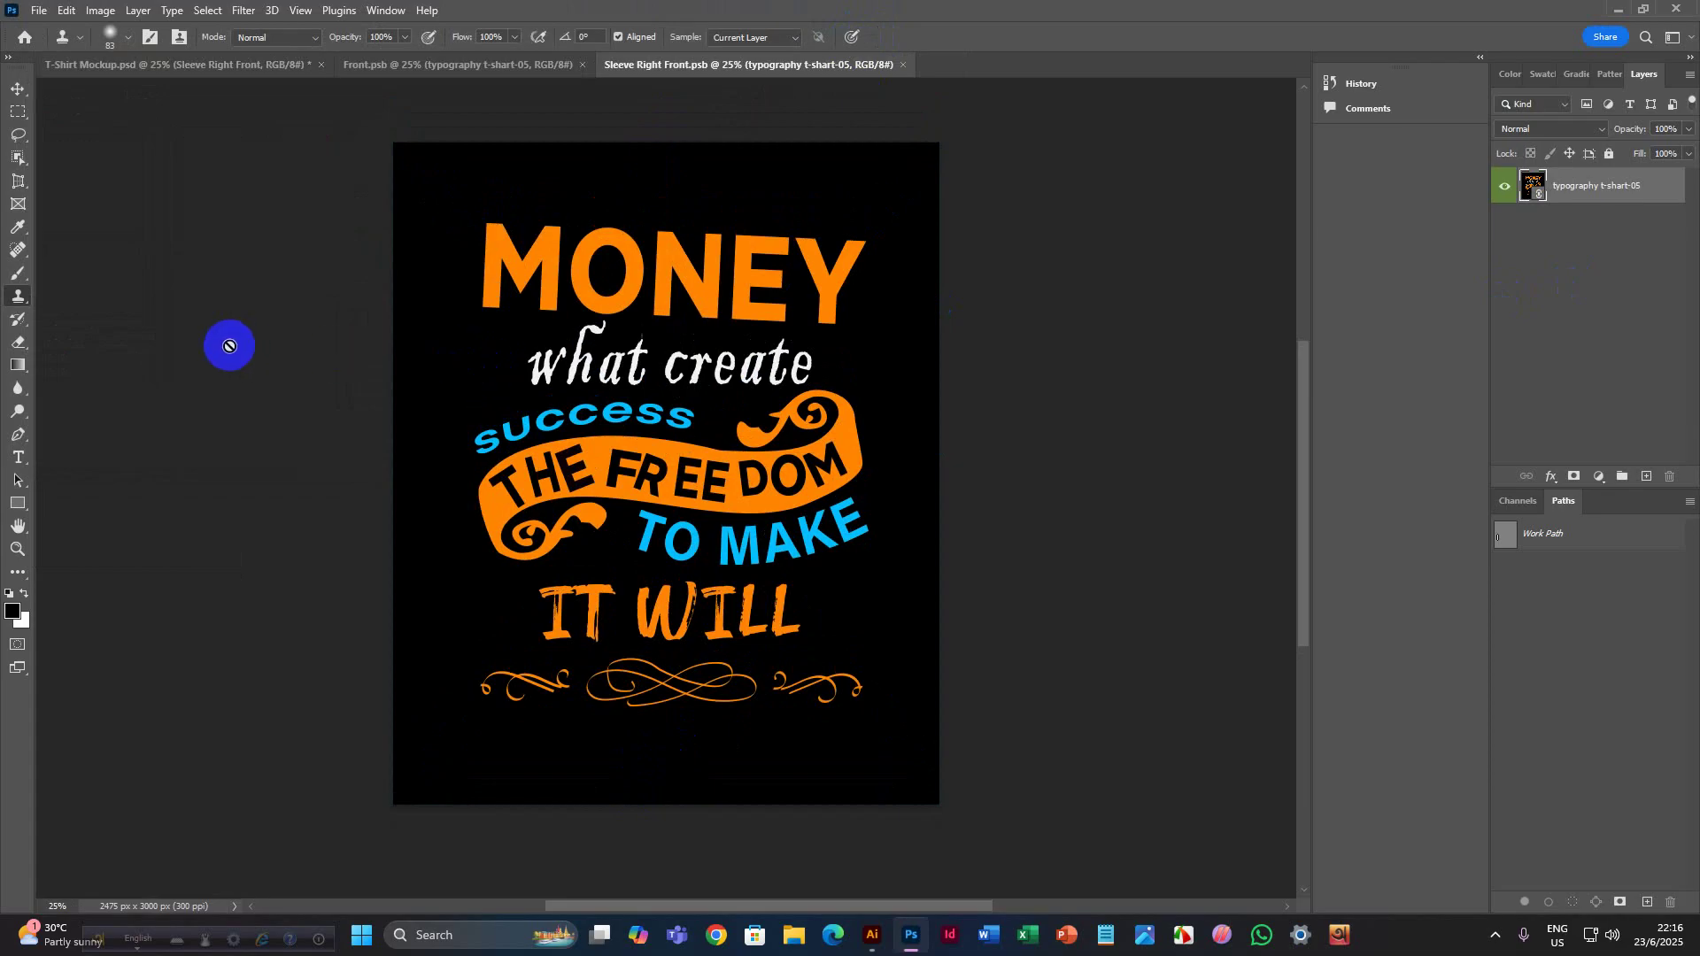
pyautogui.click(203, 65)
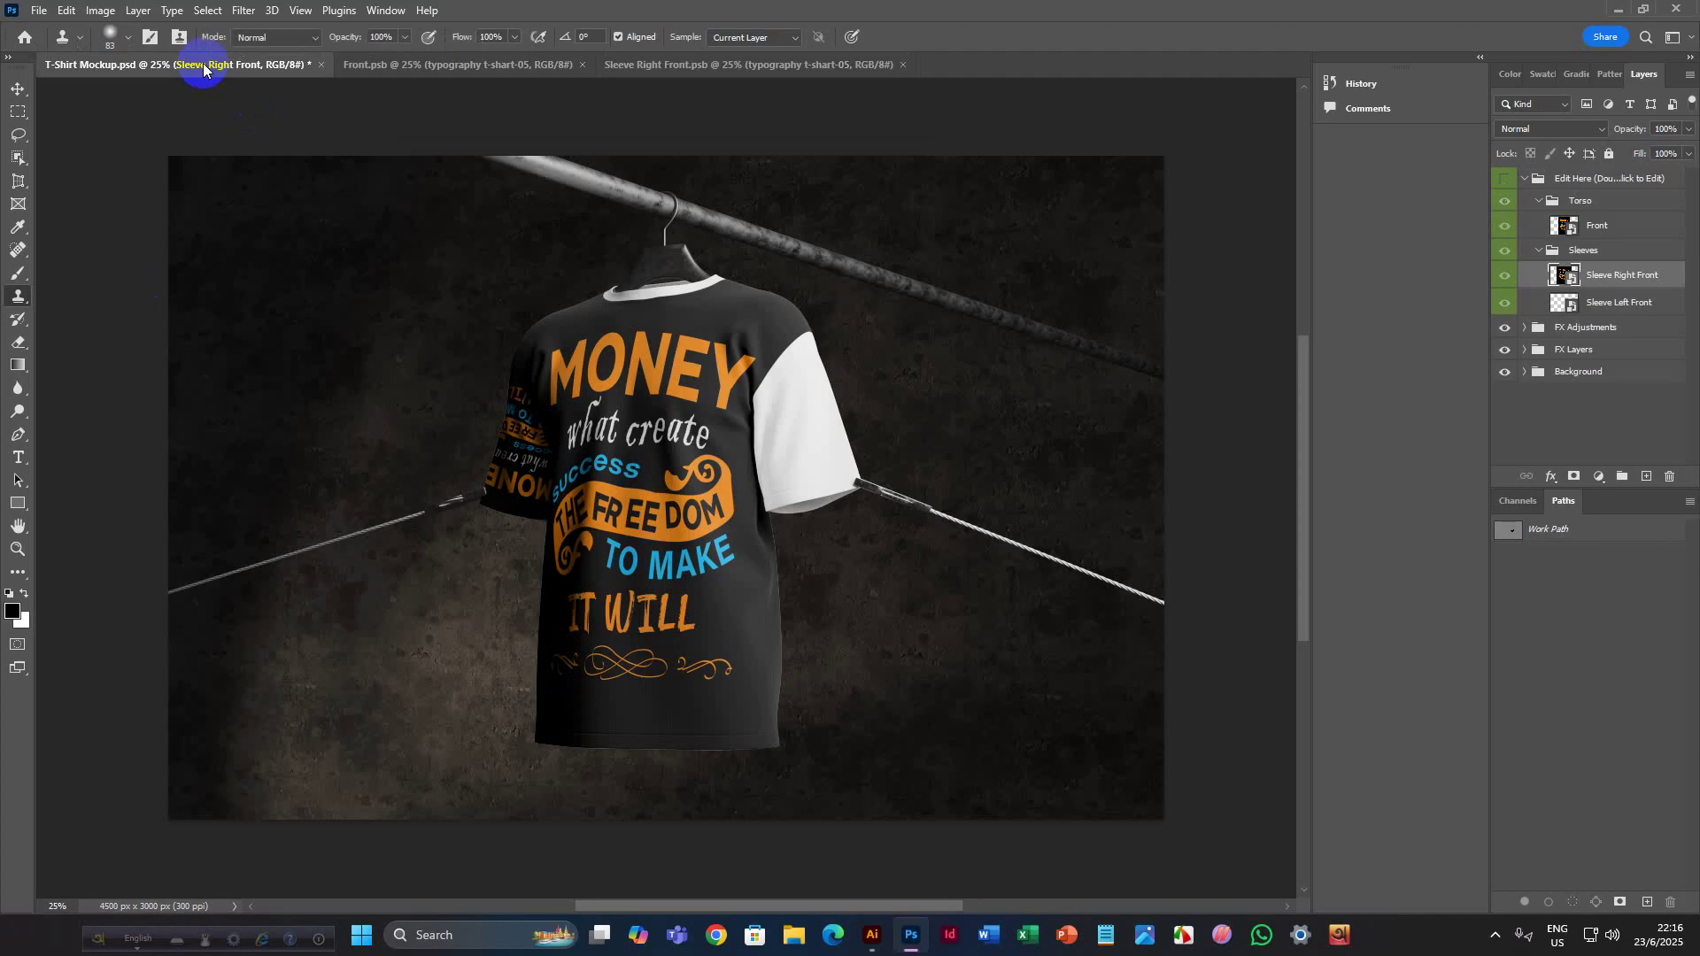
# Examine the artwork on the mockup's right sleeve and torso up close, including how the sleeve design is oriented.
pyautogui.scroll(2, 510, 469)
pyautogui.scroll(3, 509, 469)
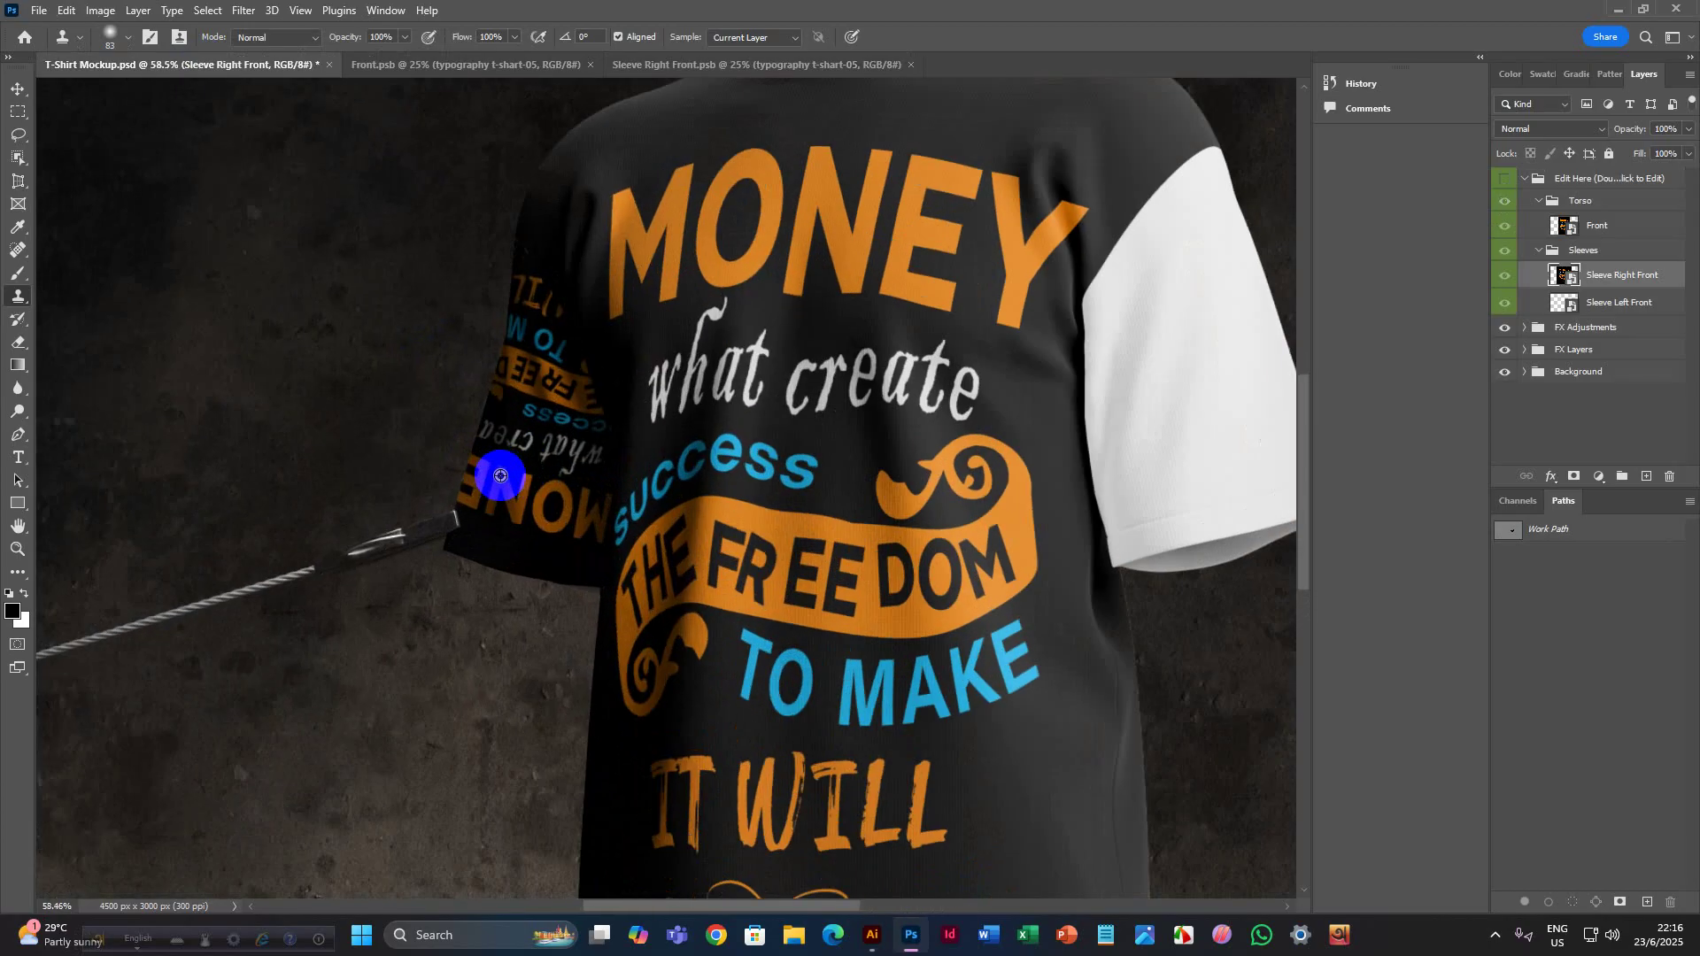
pyautogui.scroll(5, 494, 482)
pyautogui.scroll(-3, 398, 505)
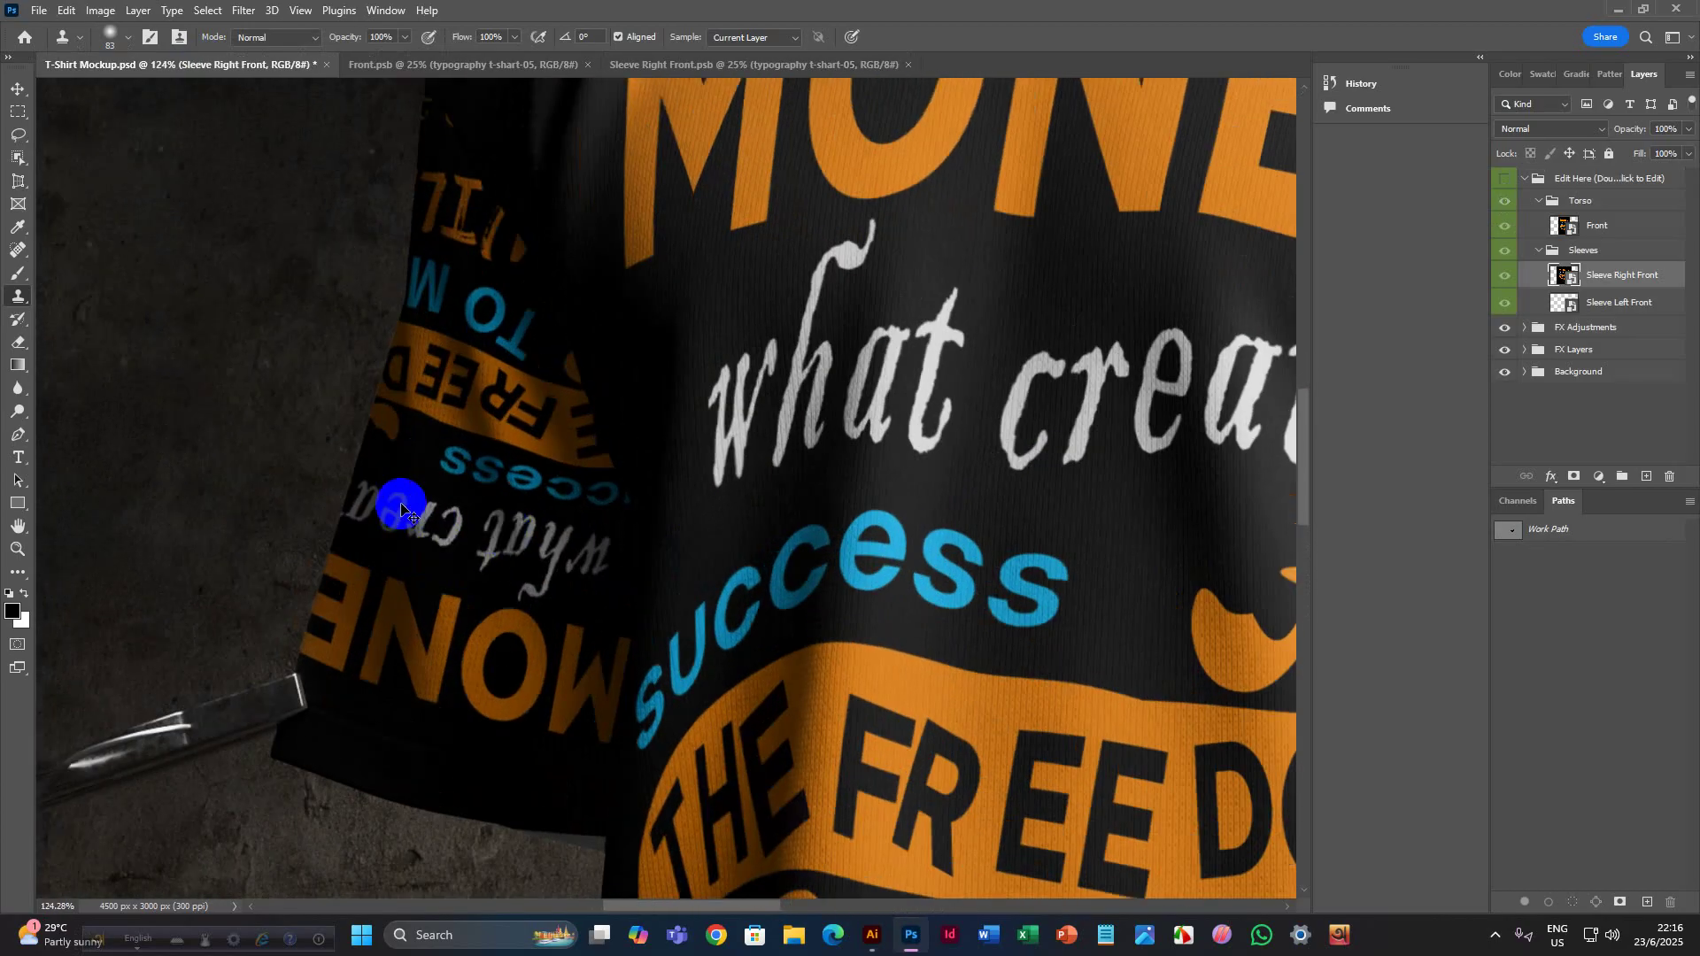
pyautogui.scroll(6, 410, 532)
pyautogui.scroll(-8, 509, 581)
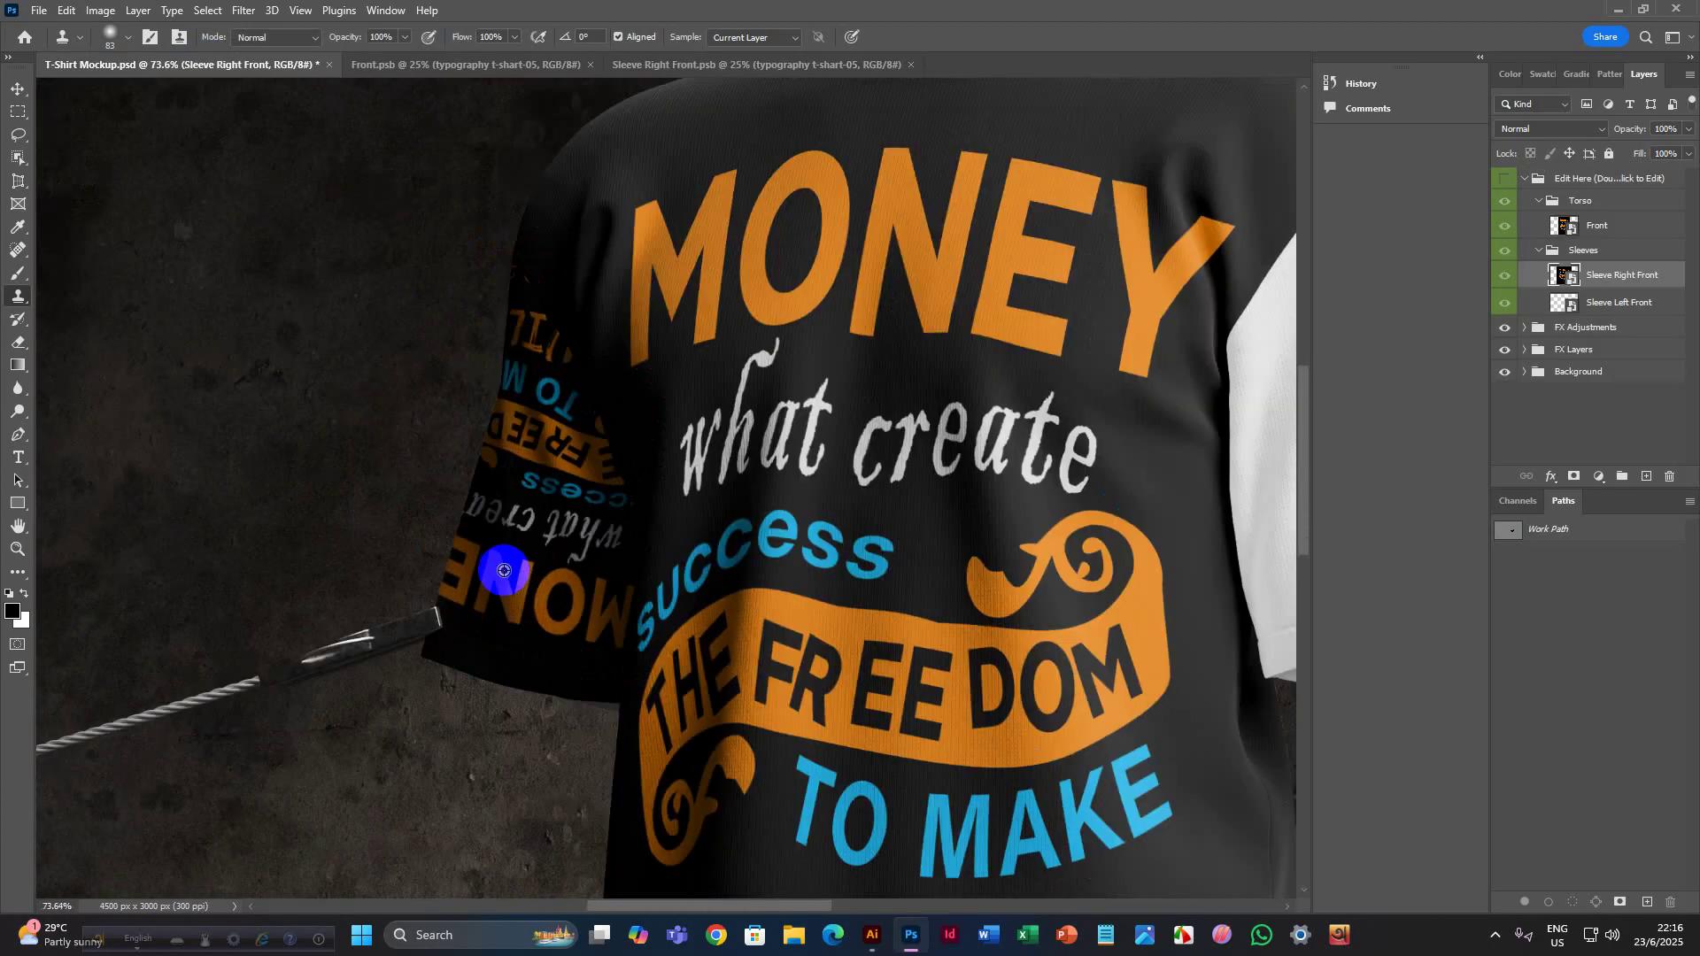
pyautogui.scroll(2, 806, 531)
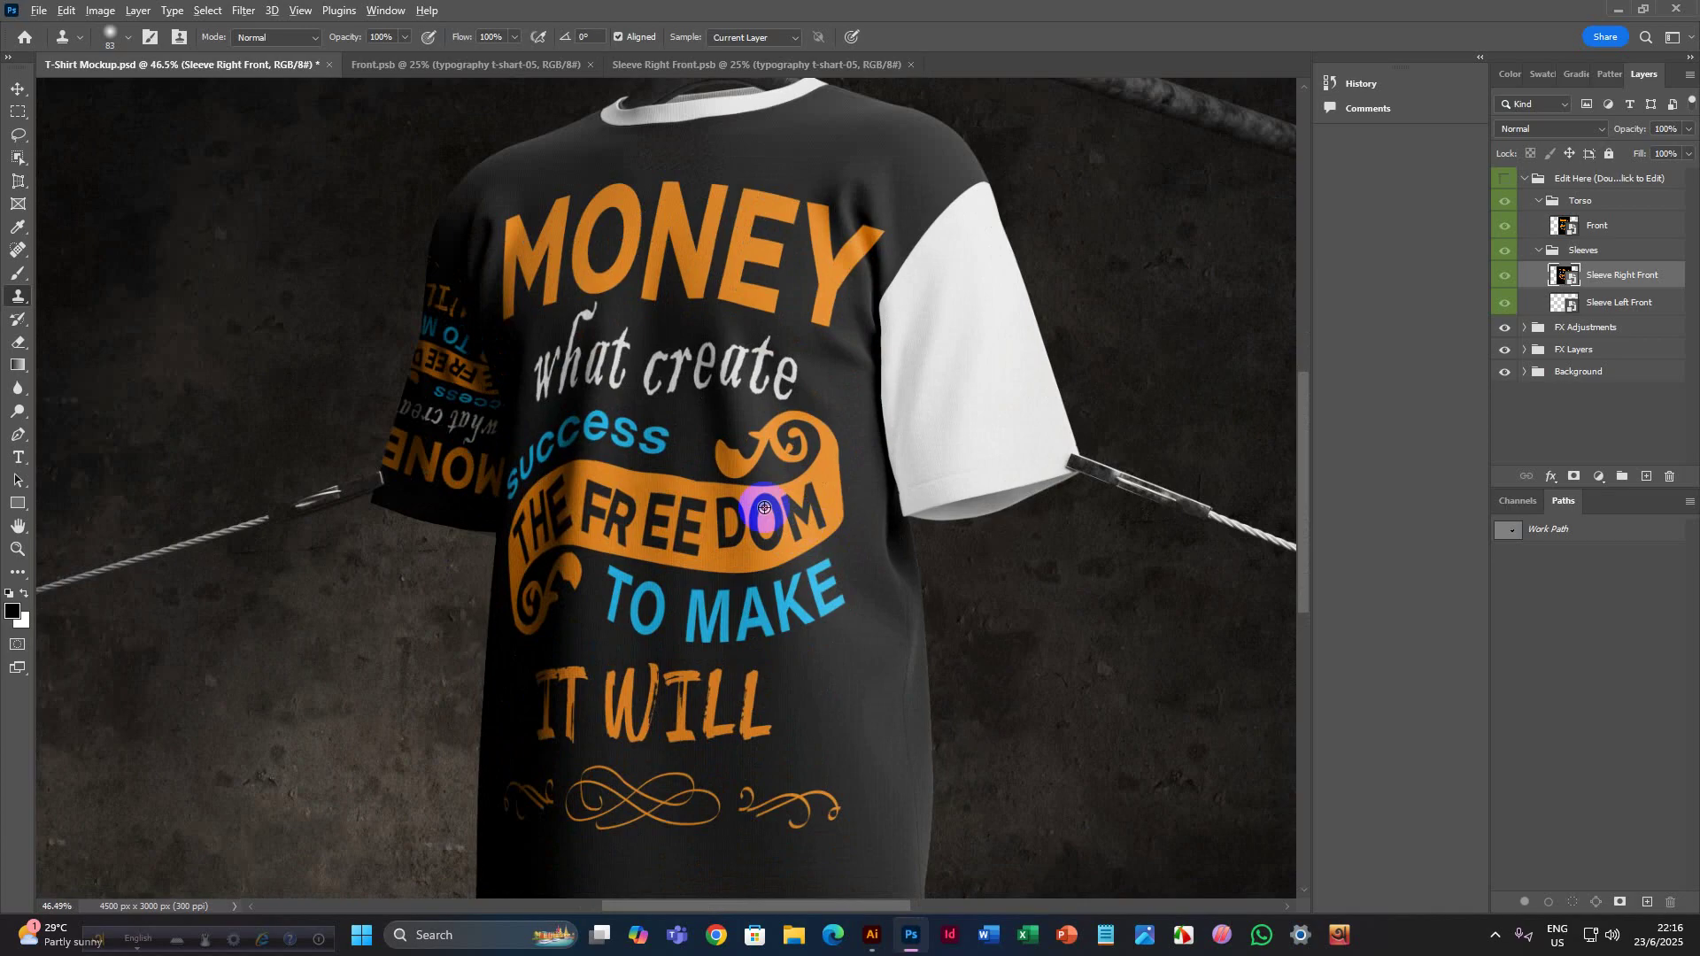
pyautogui.scroll(-2, 722, 496)
pyautogui.scroll(3, 735, 518)
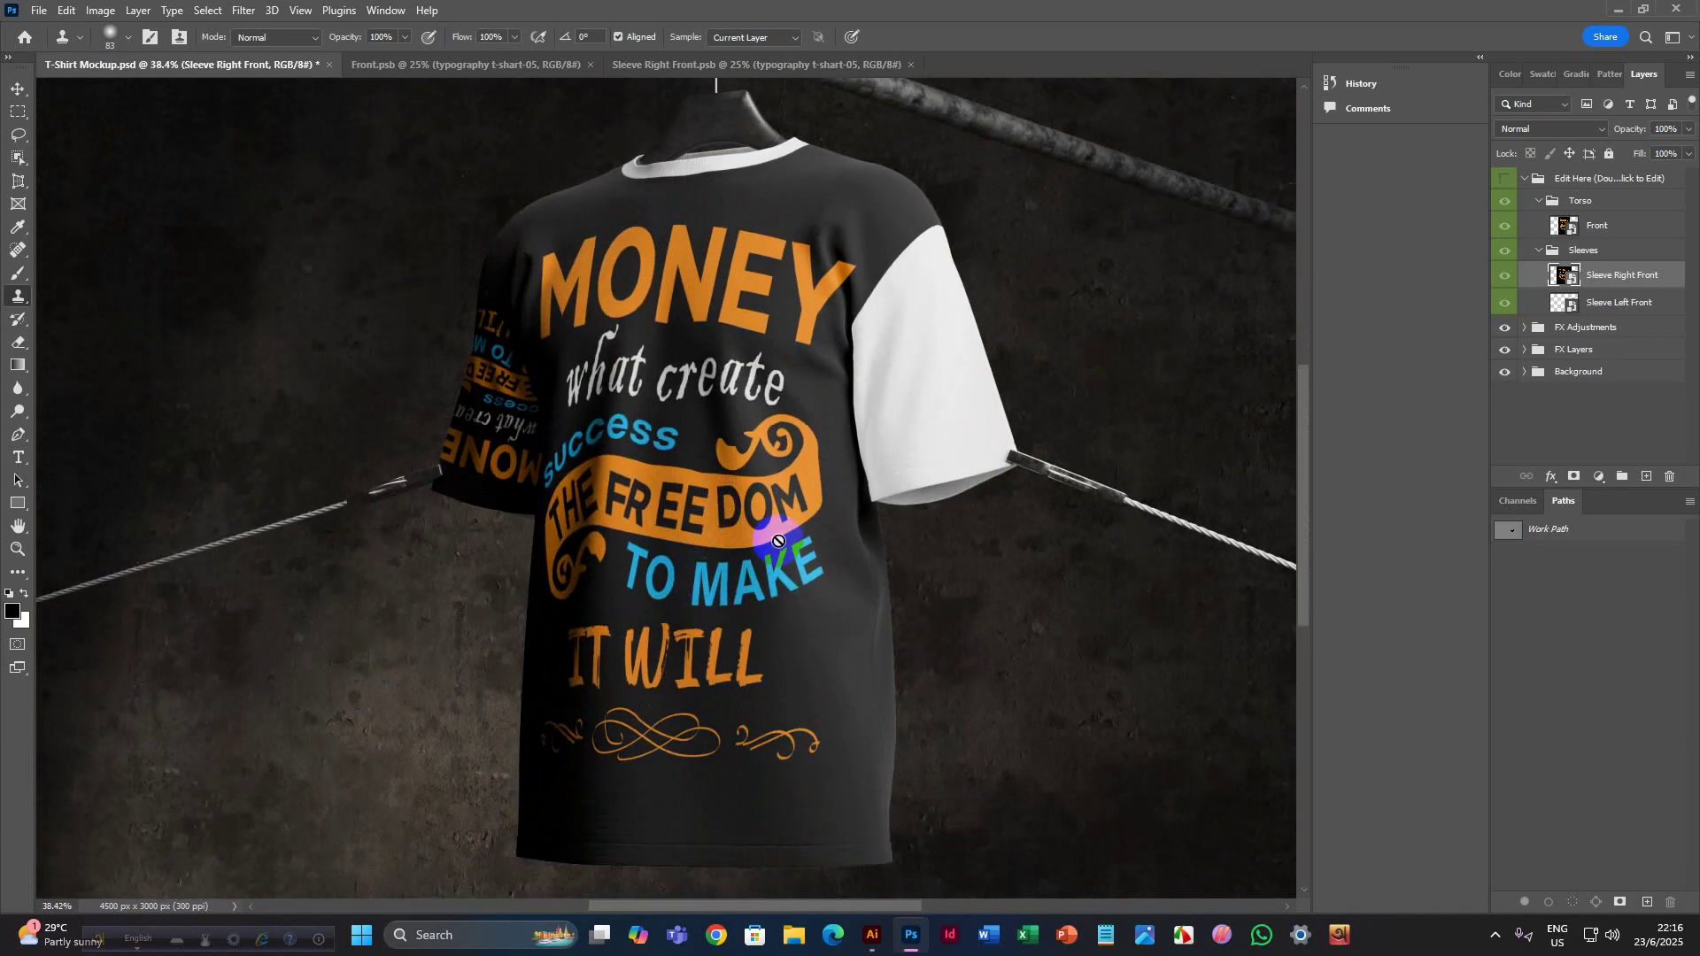
pyautogui.scroll(-2, 806, 380)
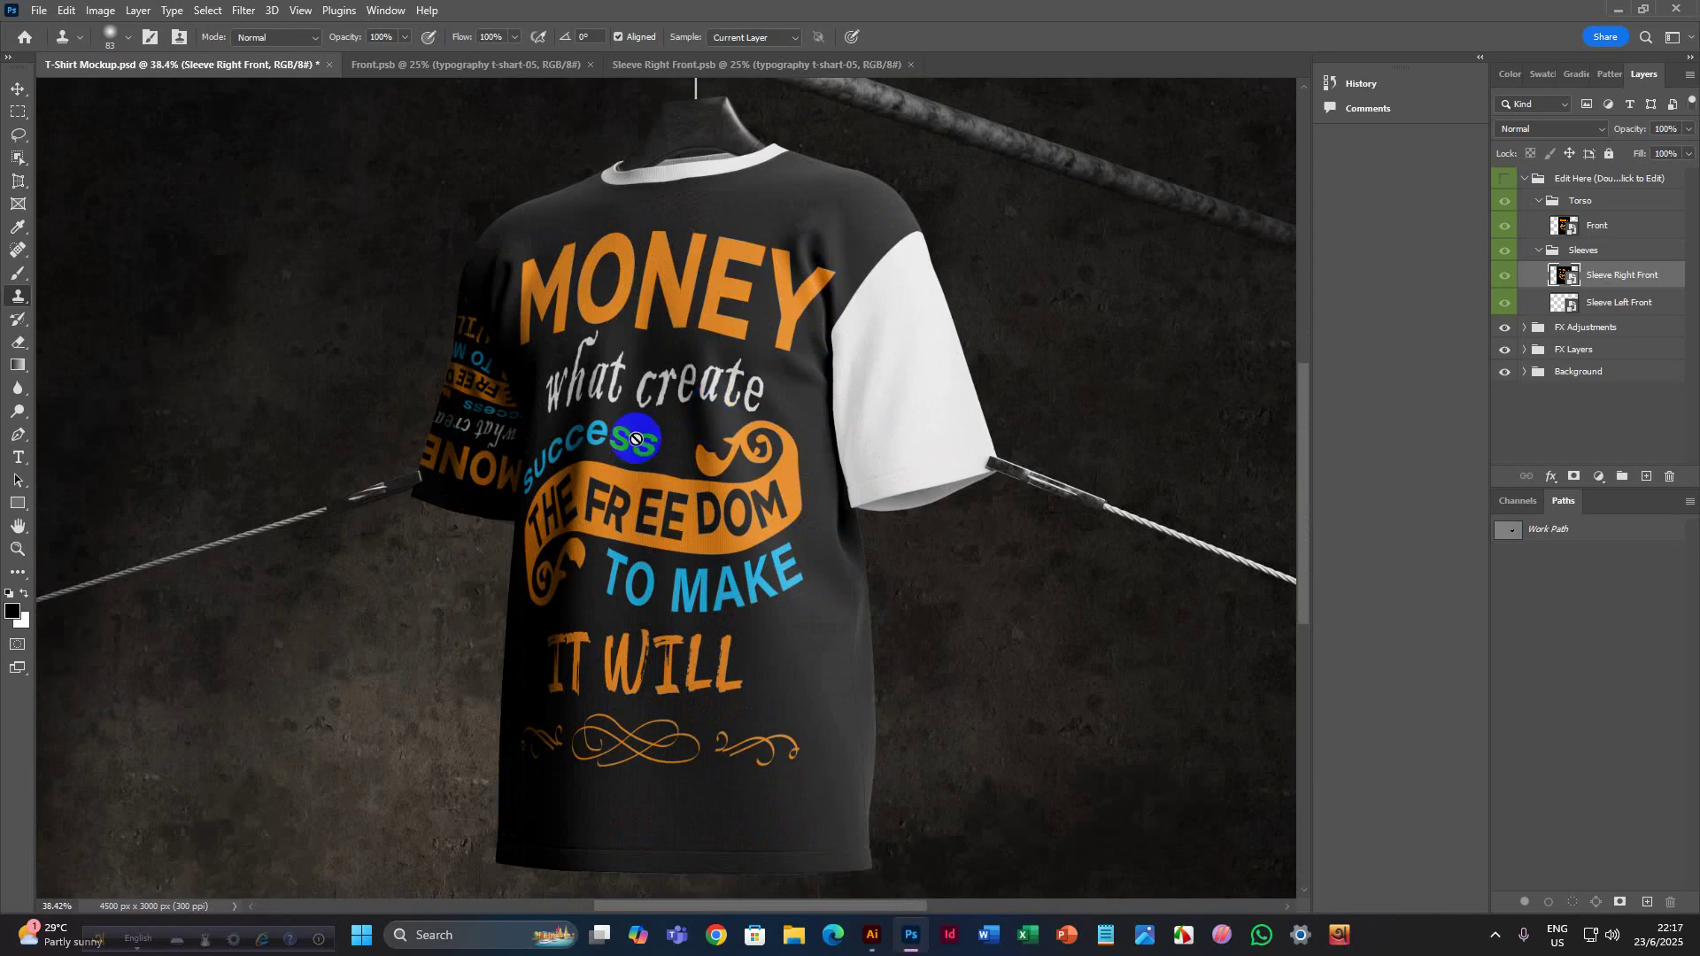
pyautogui.scroll(1, 813, 311)
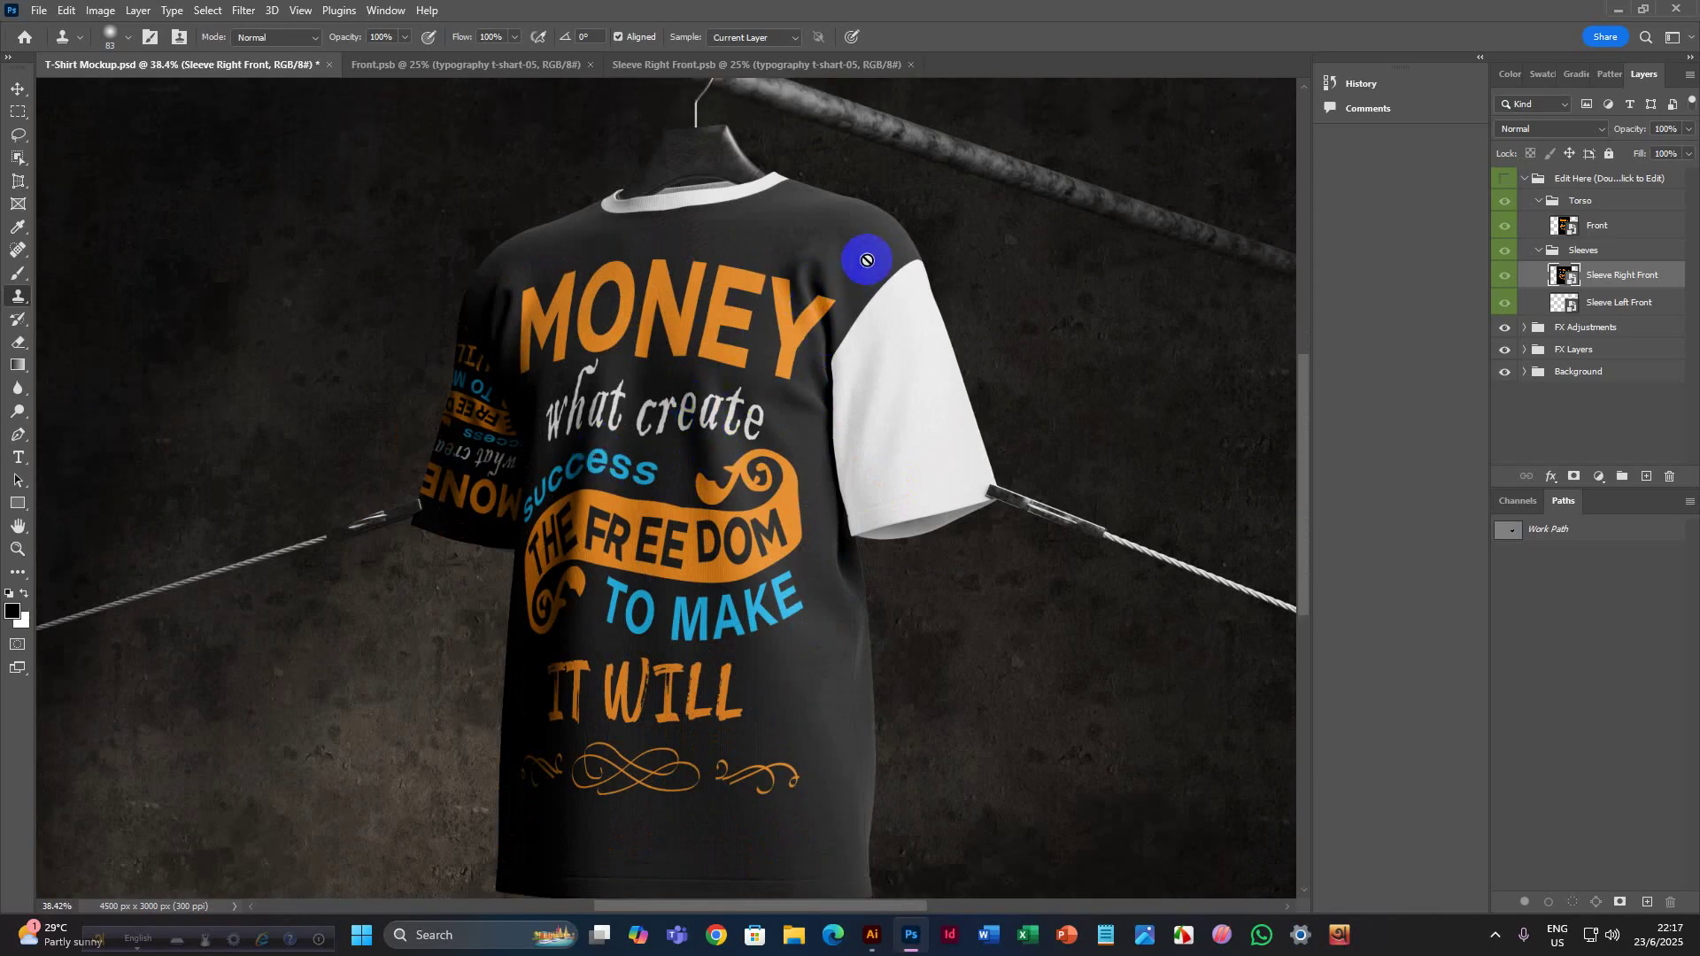
# Examine the torso artwork and the left sleeve of the mockup up close and in full view.
pyautogui.scroll(8, 863, 262)
pyautogui.scroll(2, 824, 408)
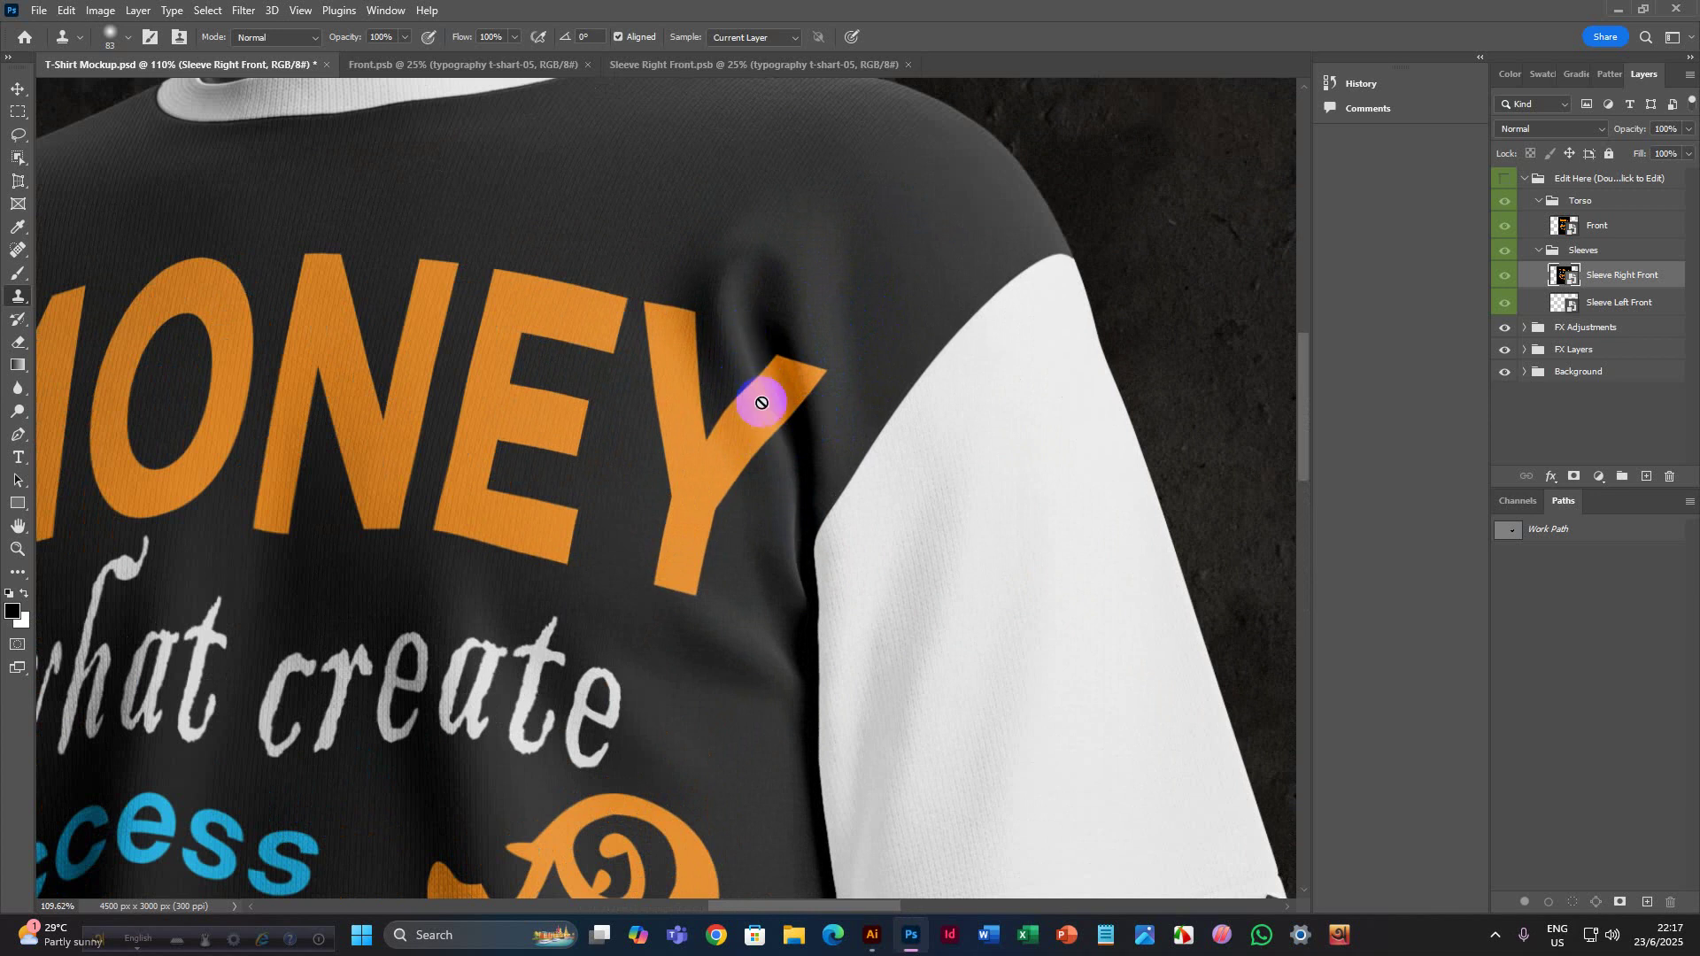
pyautogui.scroll(-10, 557, 425)
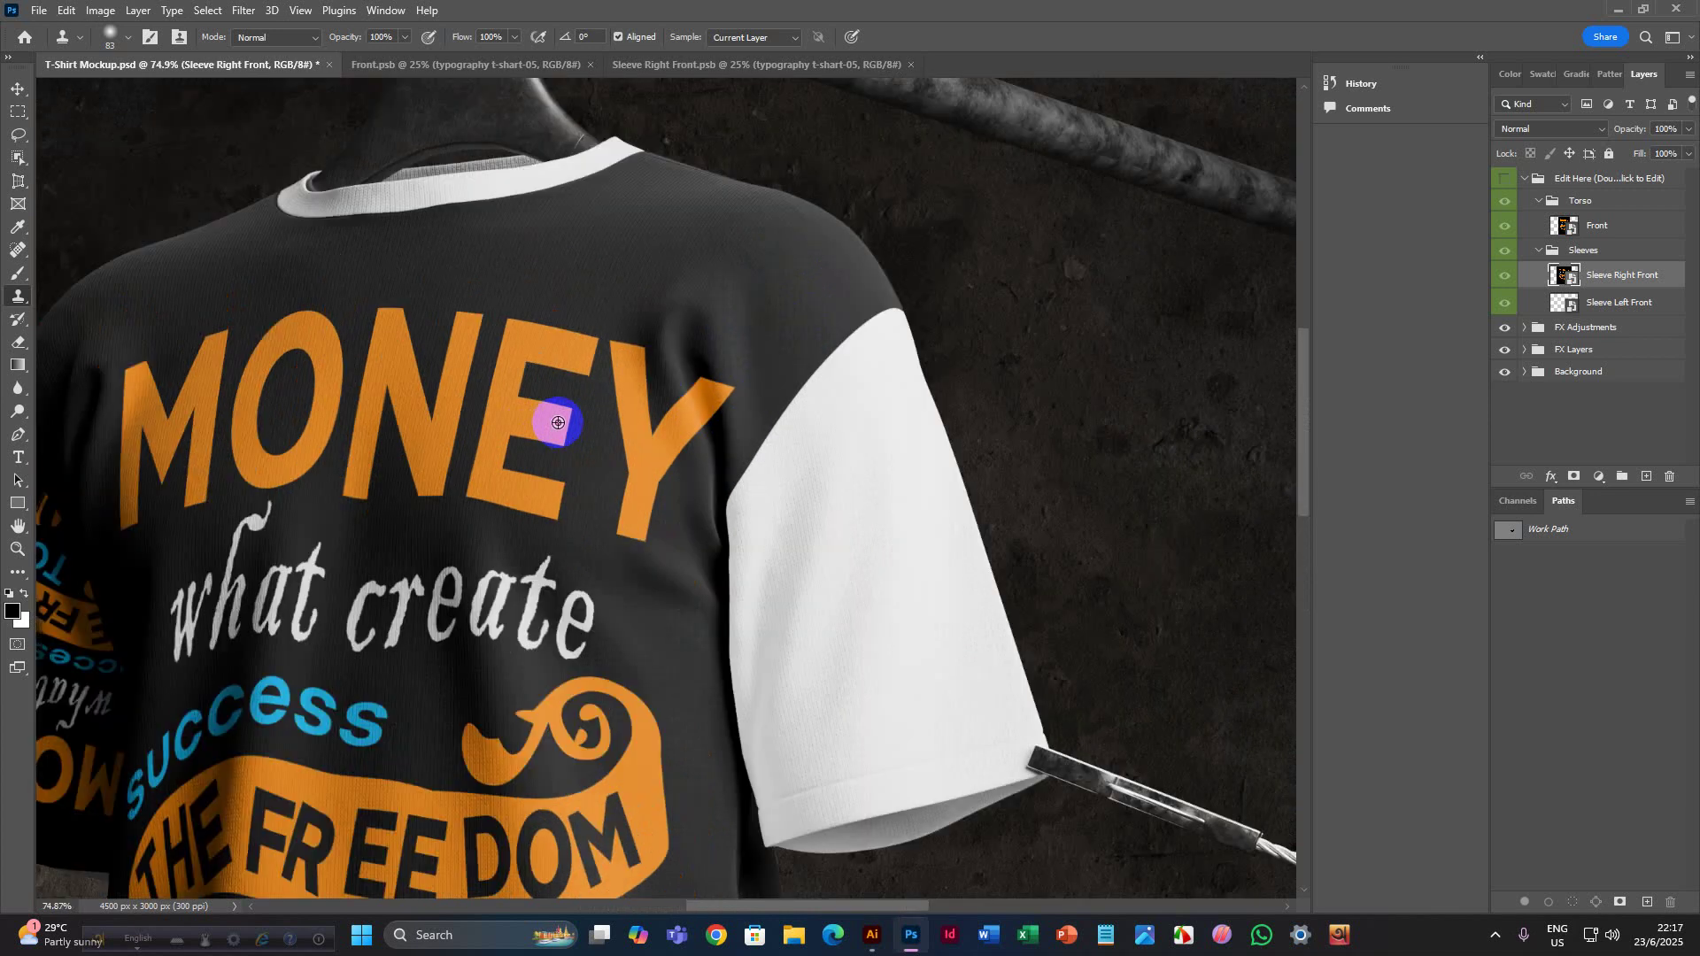
pyautogui.scroll(-1, 553, 436)
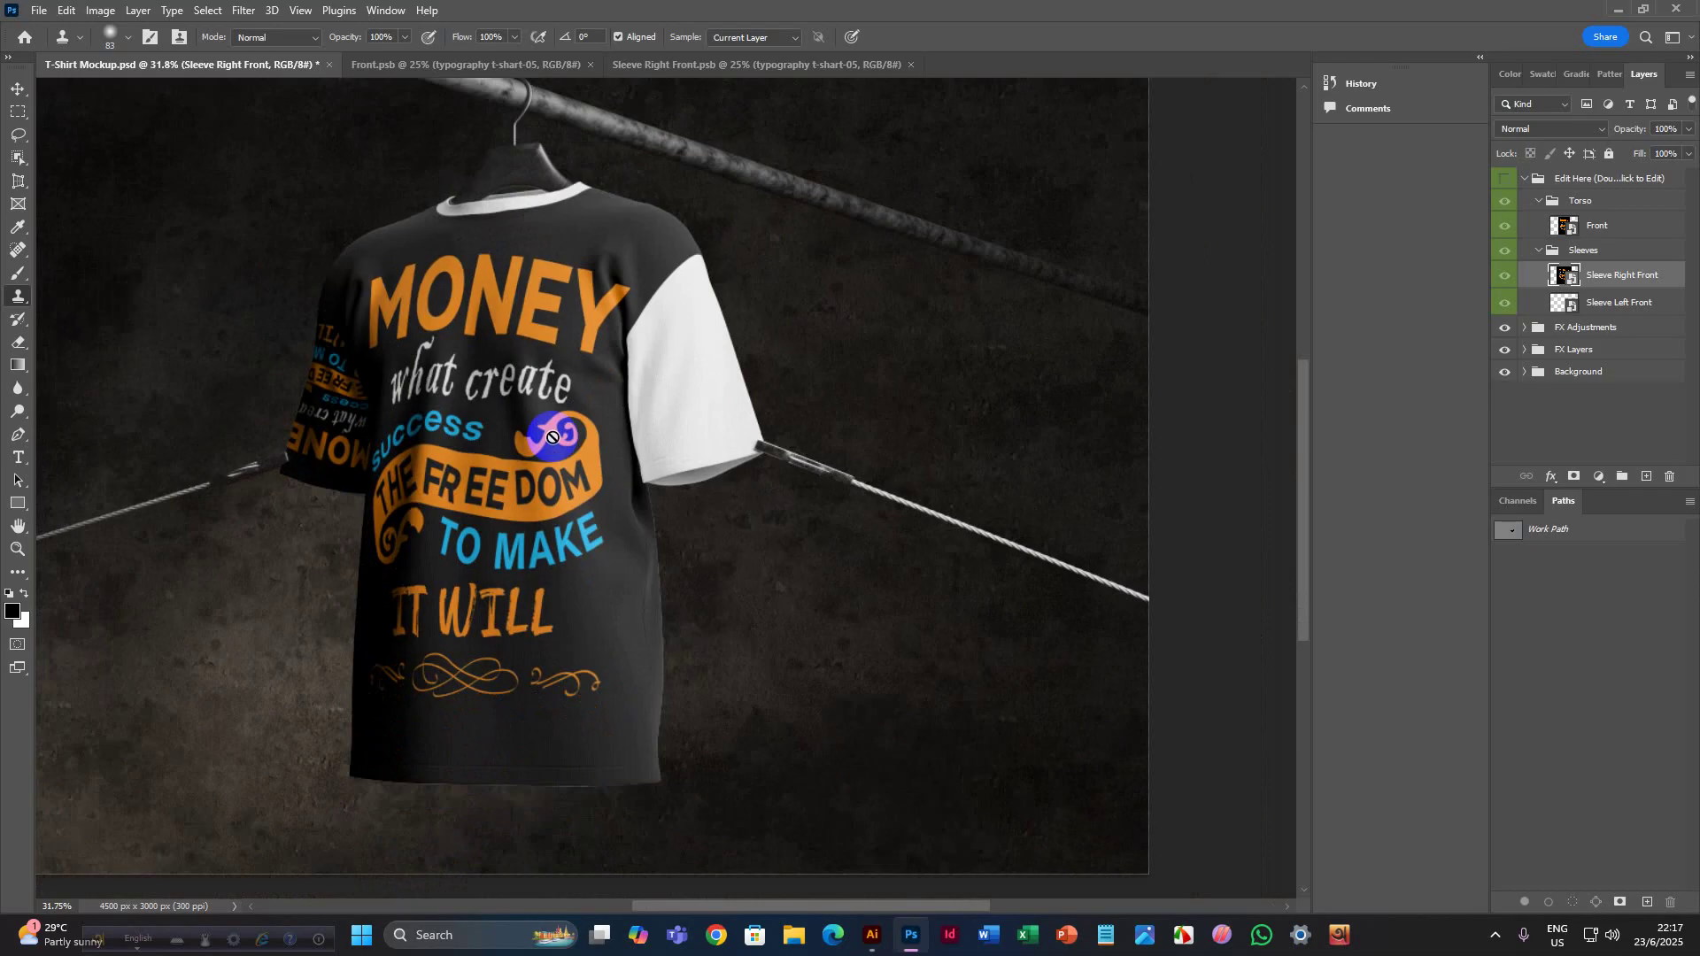
pyautogui.scroll(-2, 552, 438)
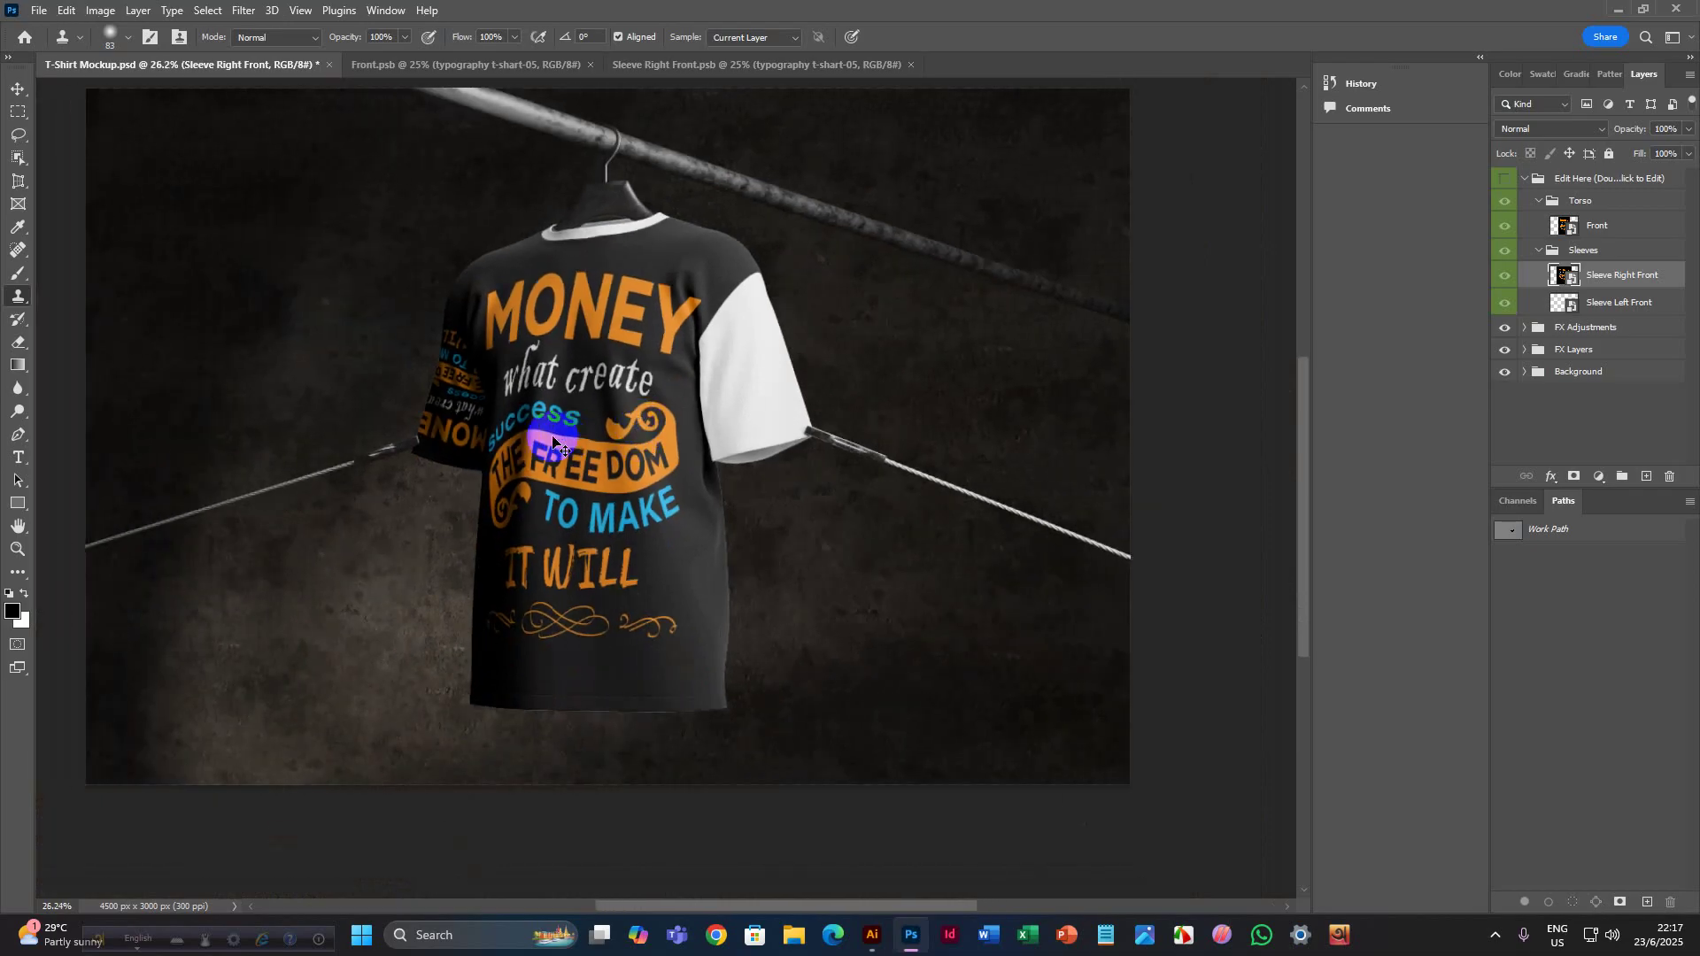
pyautogui.scroll(1, 552, 437)
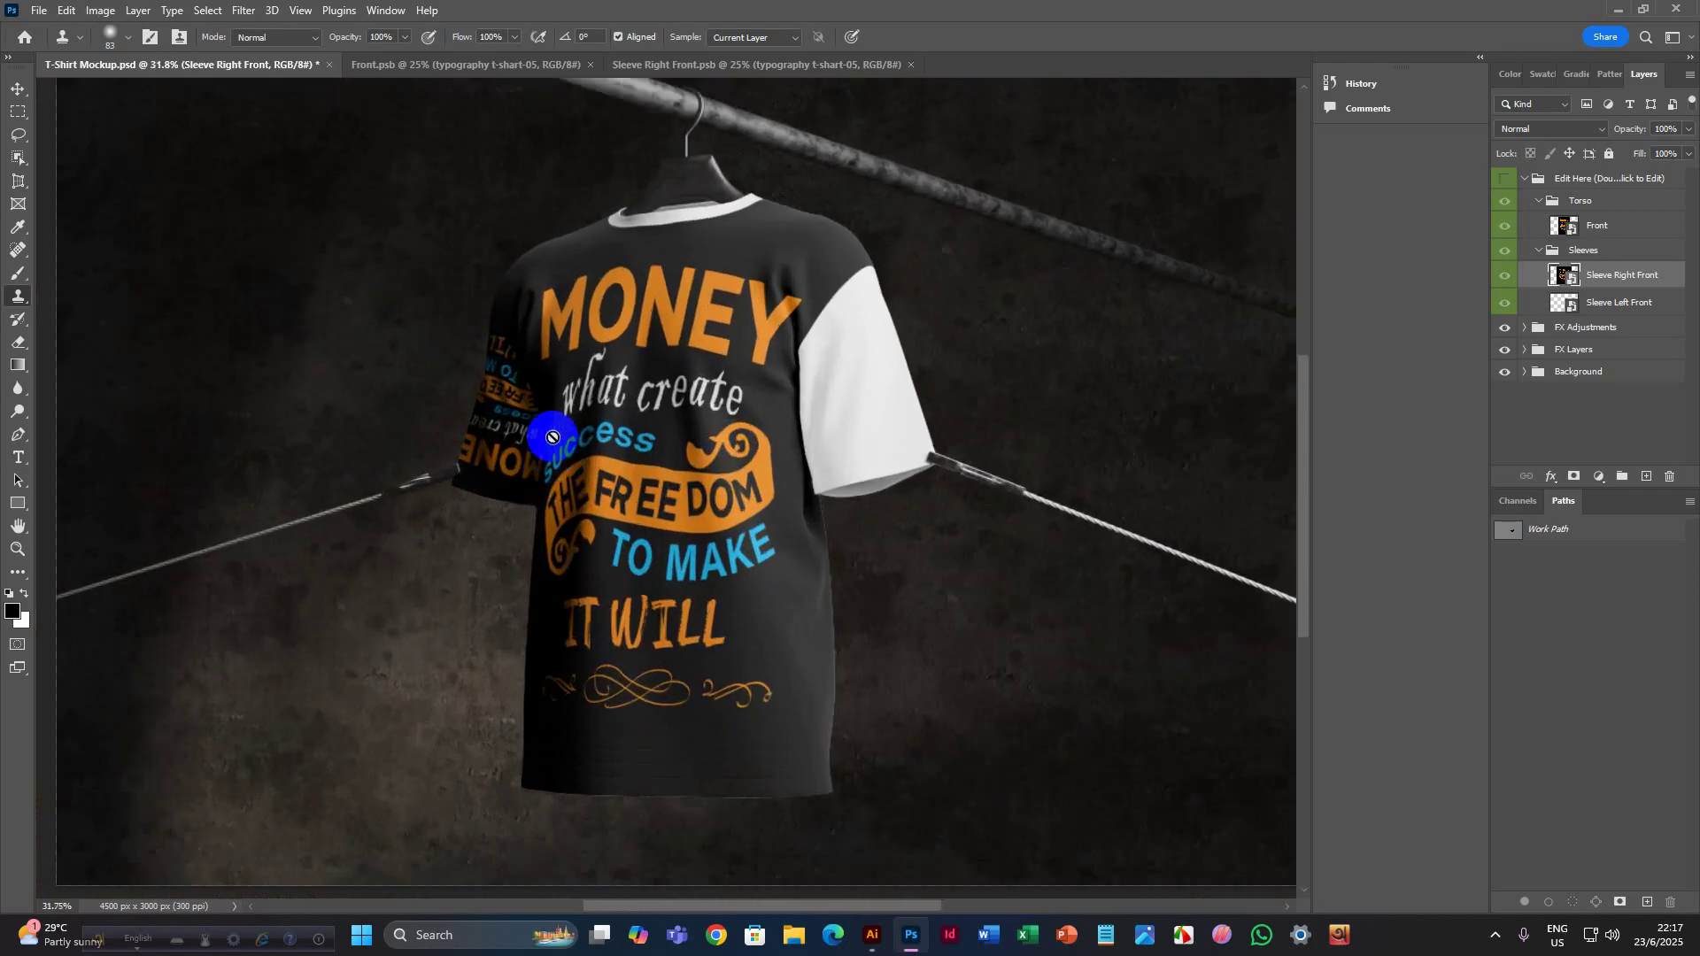
pyautogui.scroll(1, 553, 438)
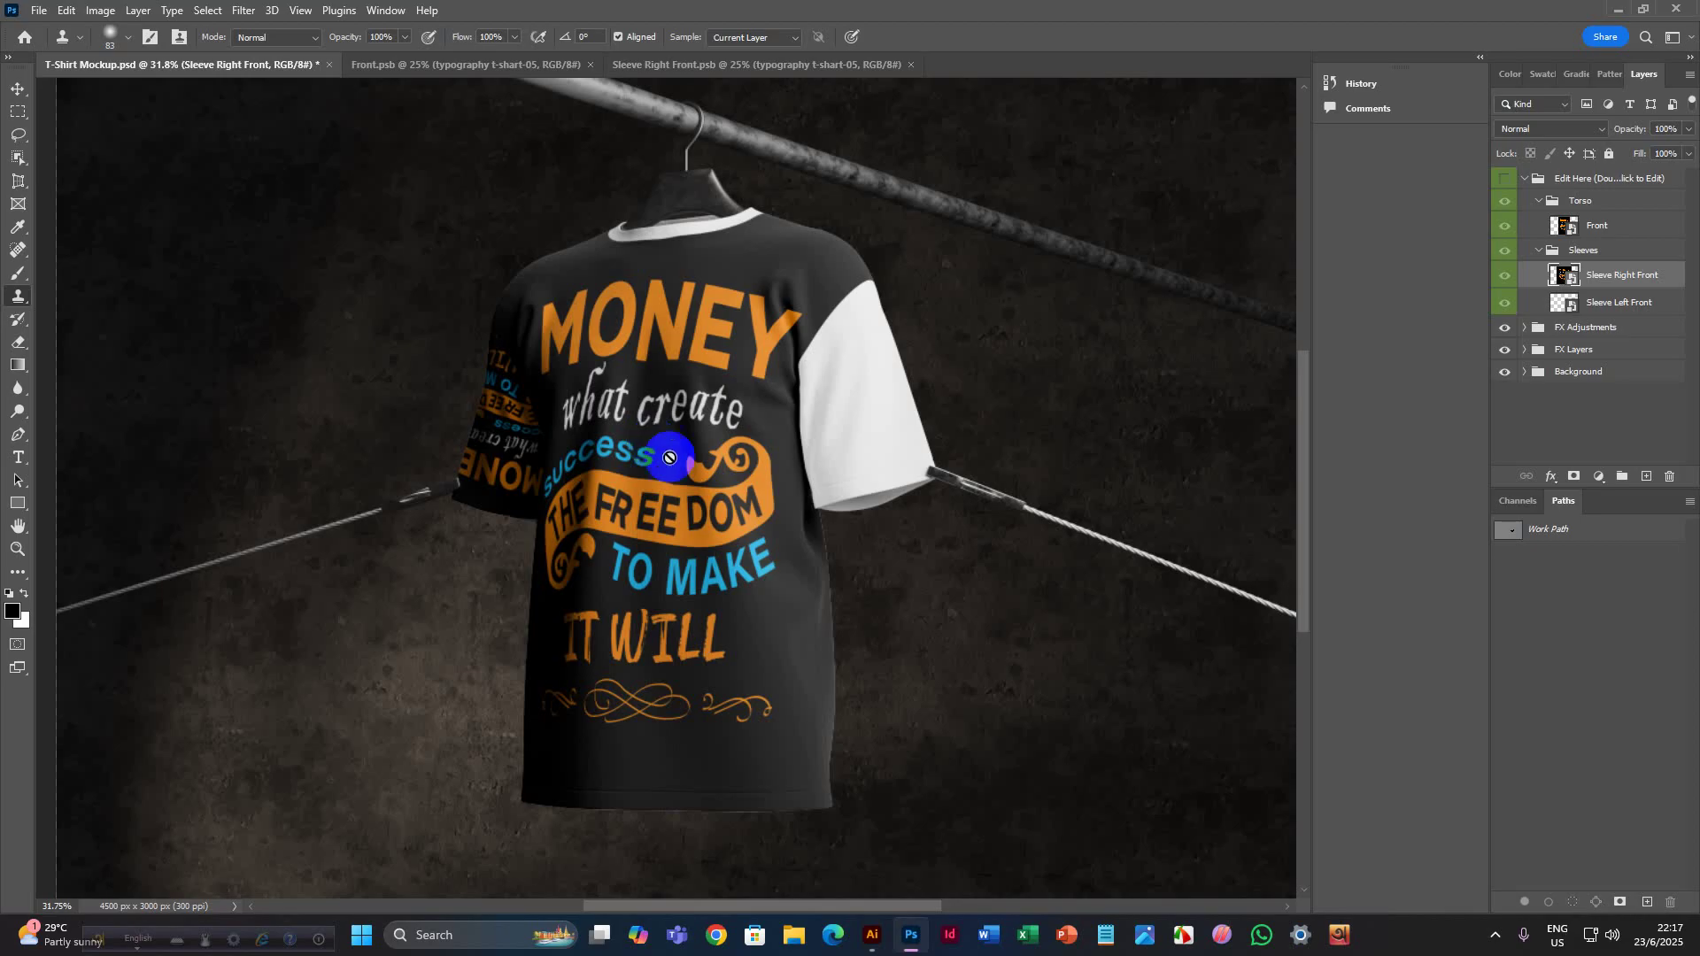
# Open the contents of the Sleeve Left Front smart object and place the linked image typography t-shart-05 in it.
pyautogui.doubleClick(1569, 303)
pyautogui.click(36, 10)
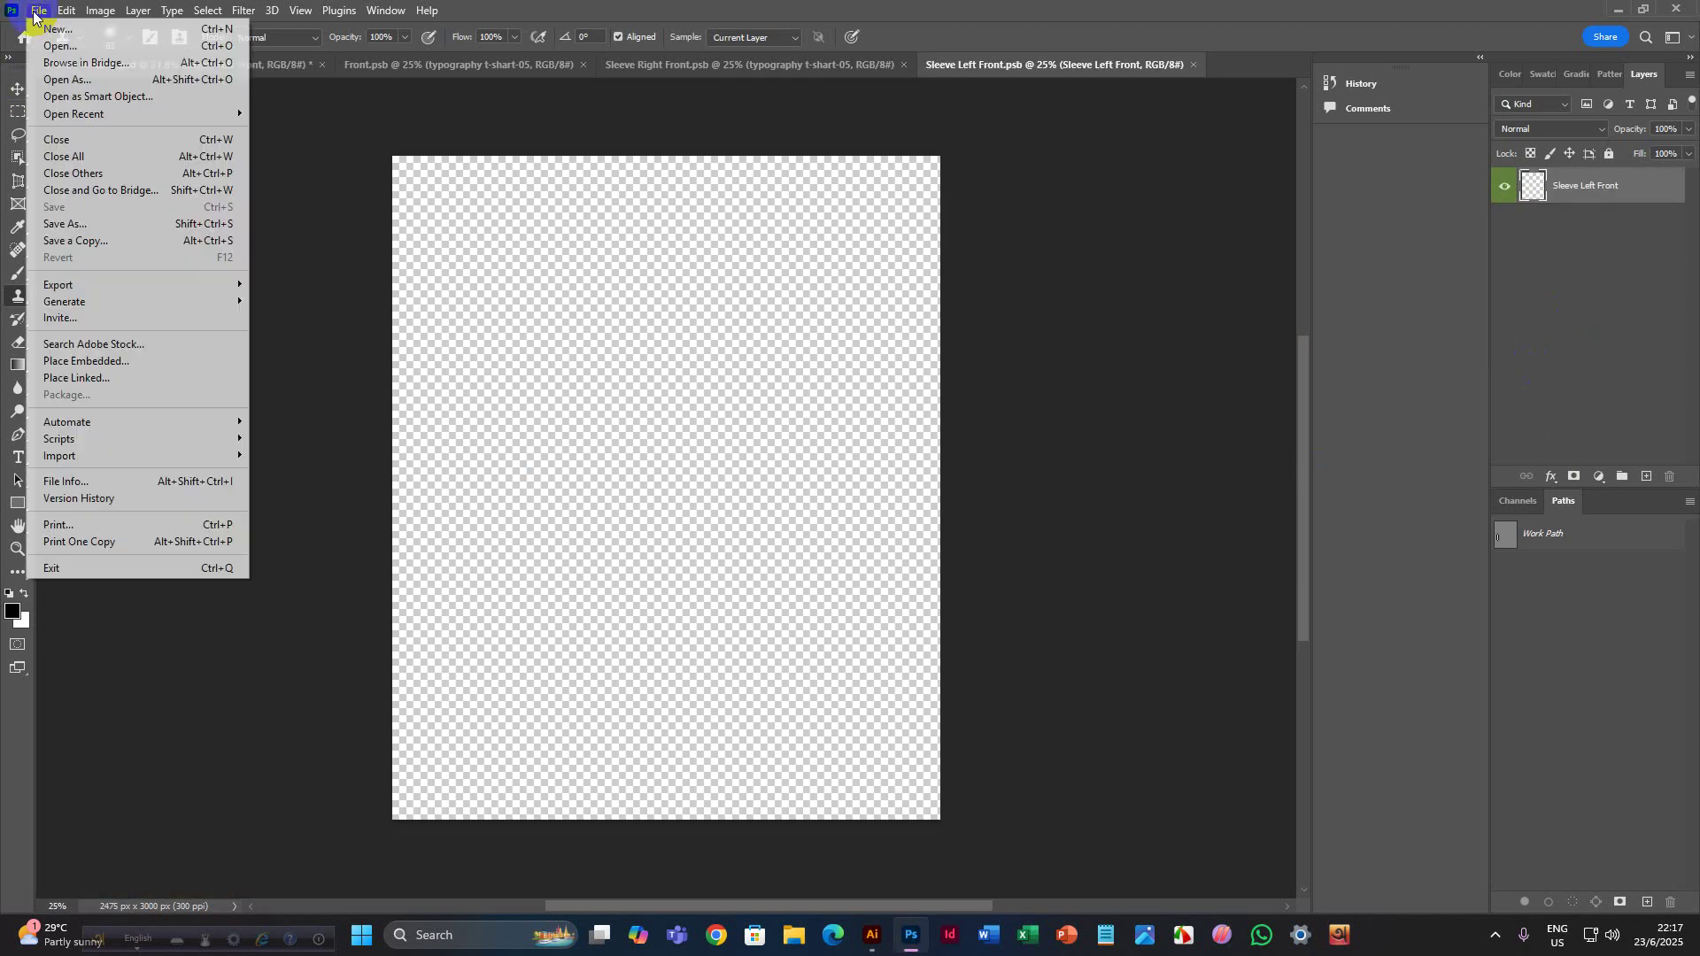
pyautogui.click(64, 372)
pyautogui.scroll(-5, 360, 310)
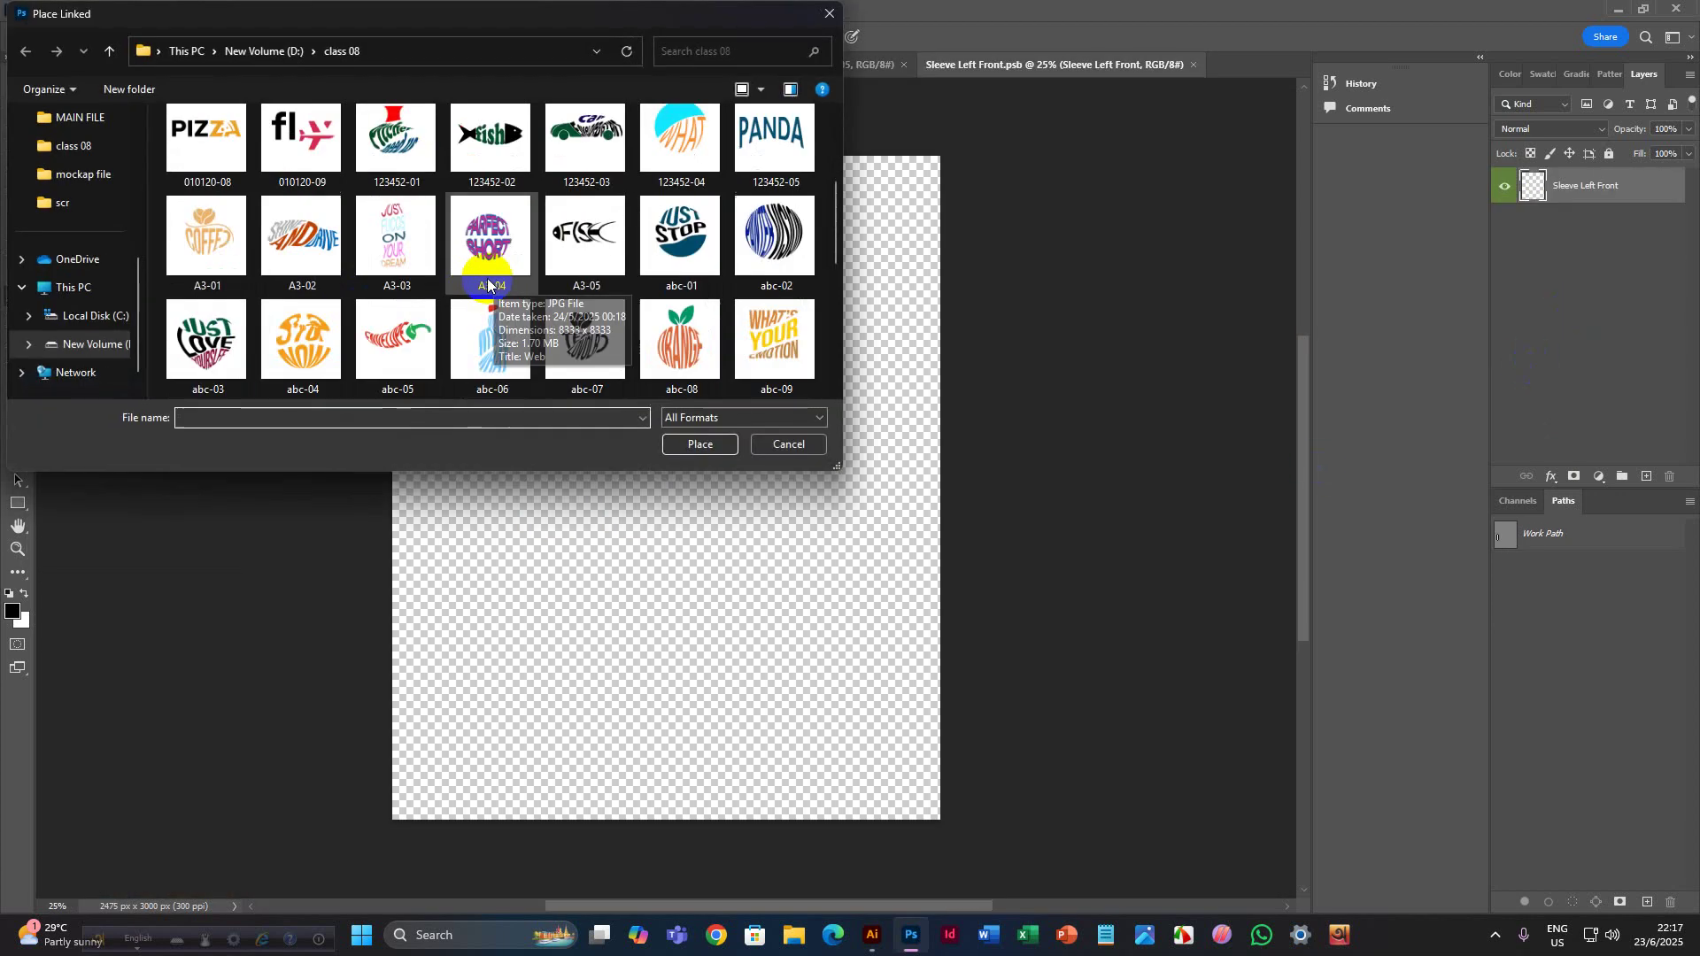
pyautogui.scroll(-1, 797, 310)
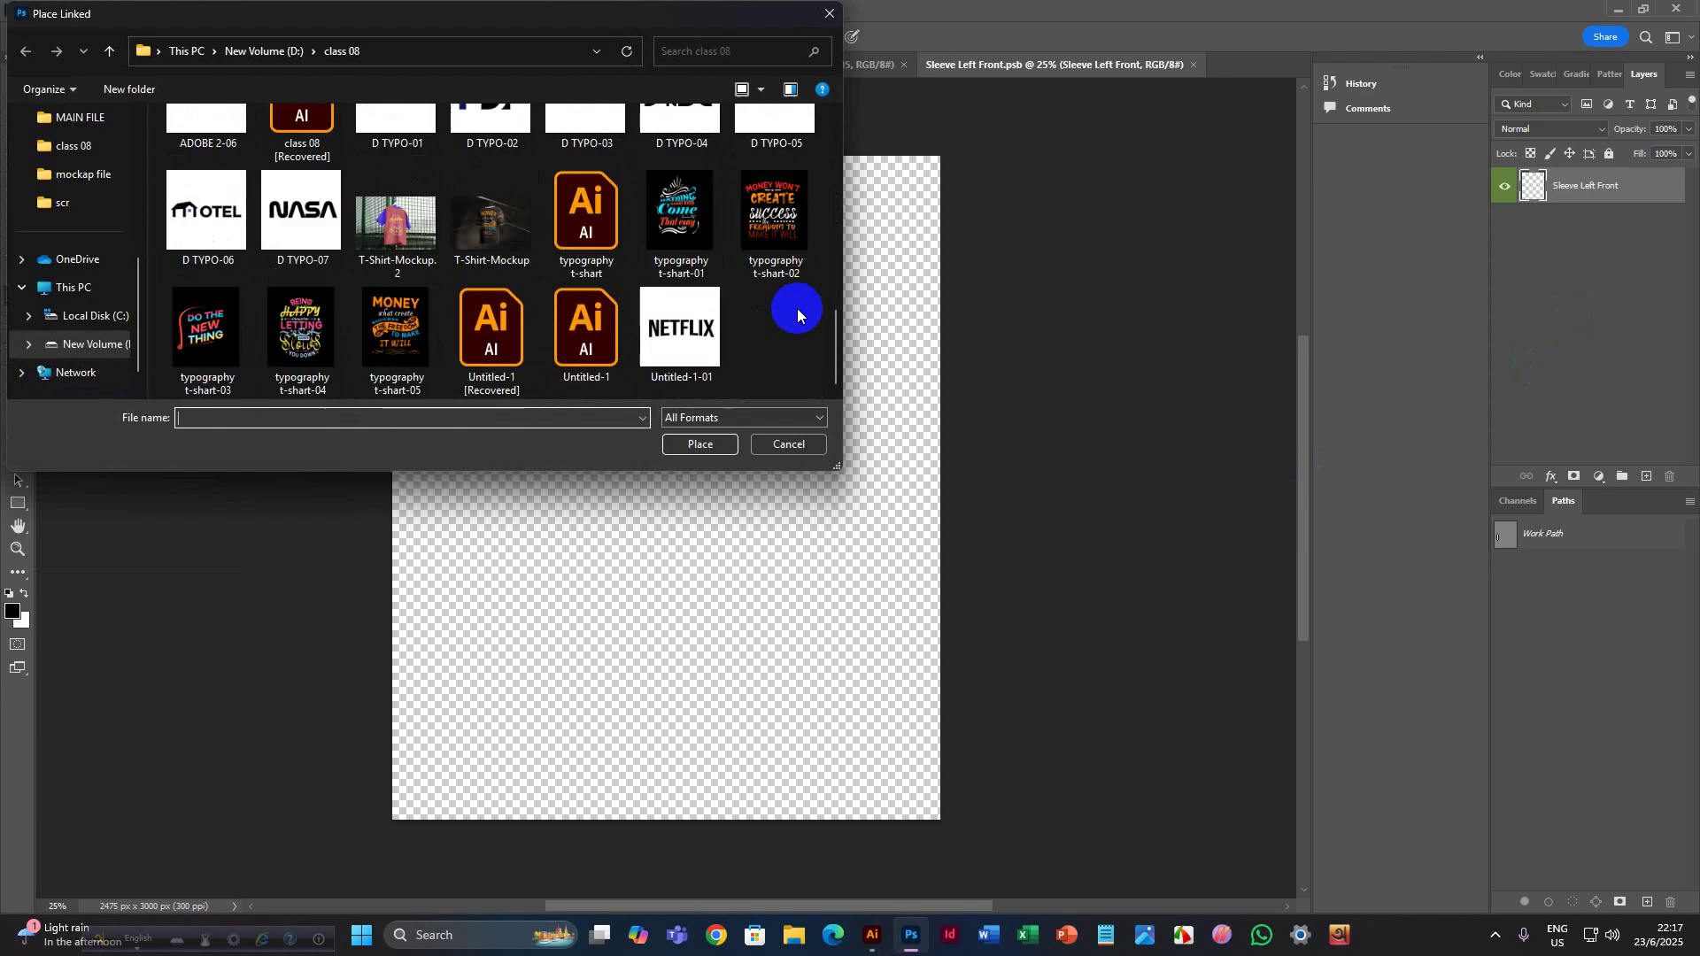
pyautogui.click(395, 326)
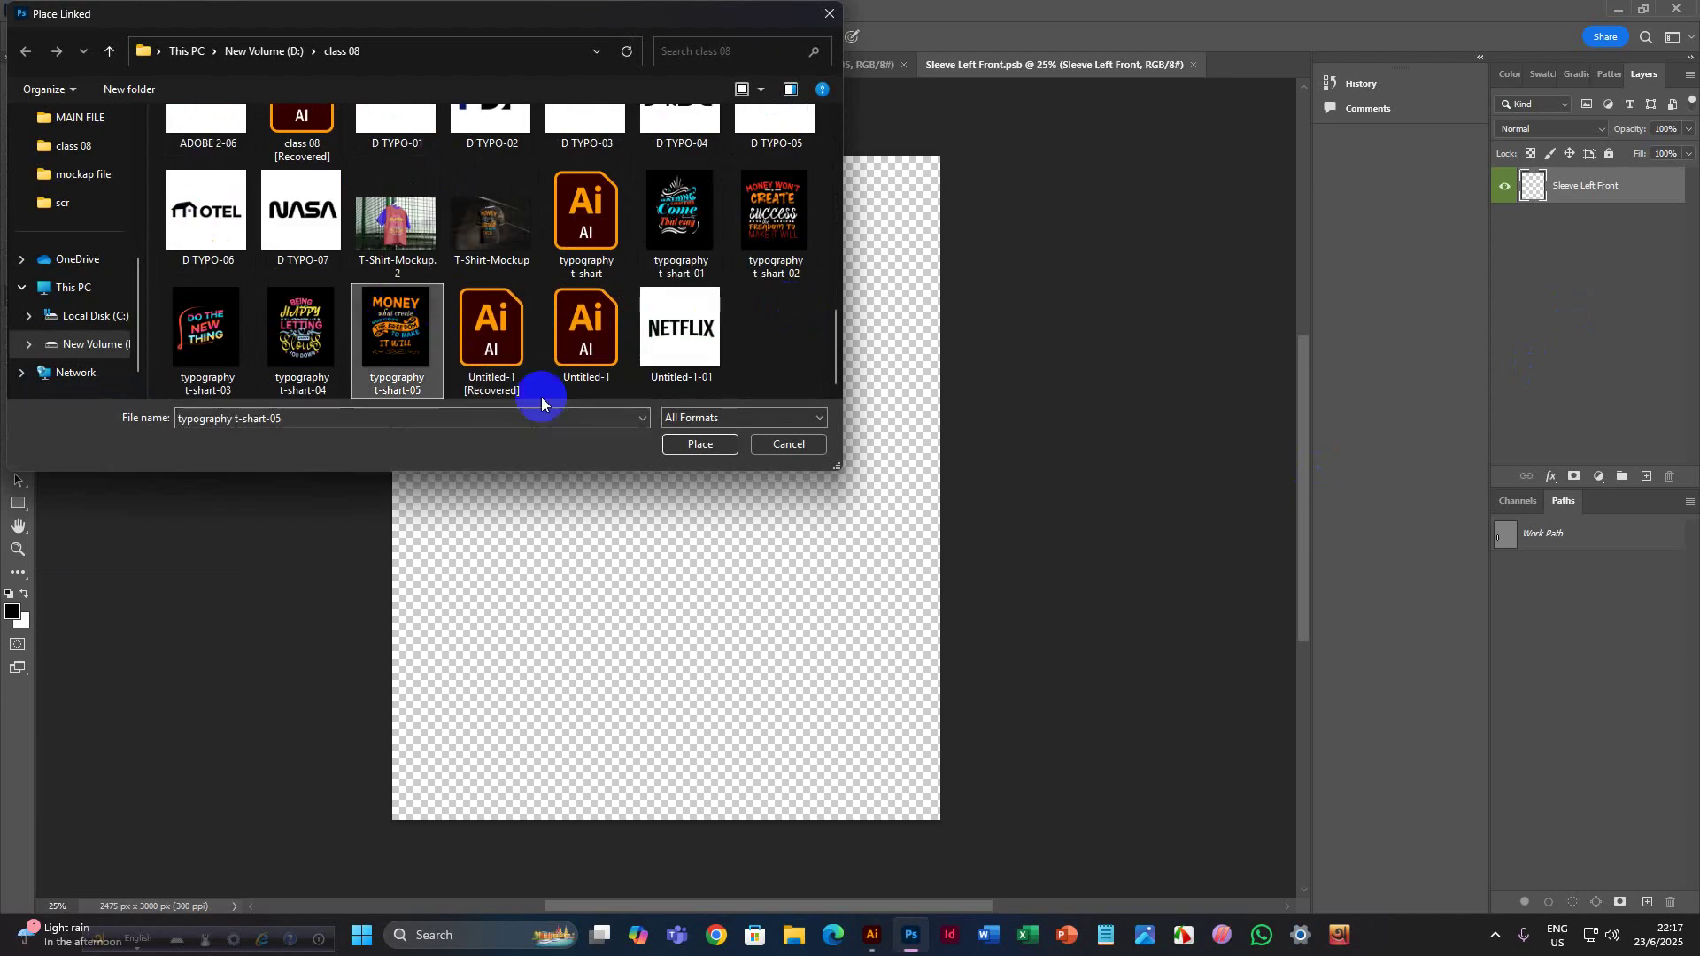
pyautogui.click(700, 444)
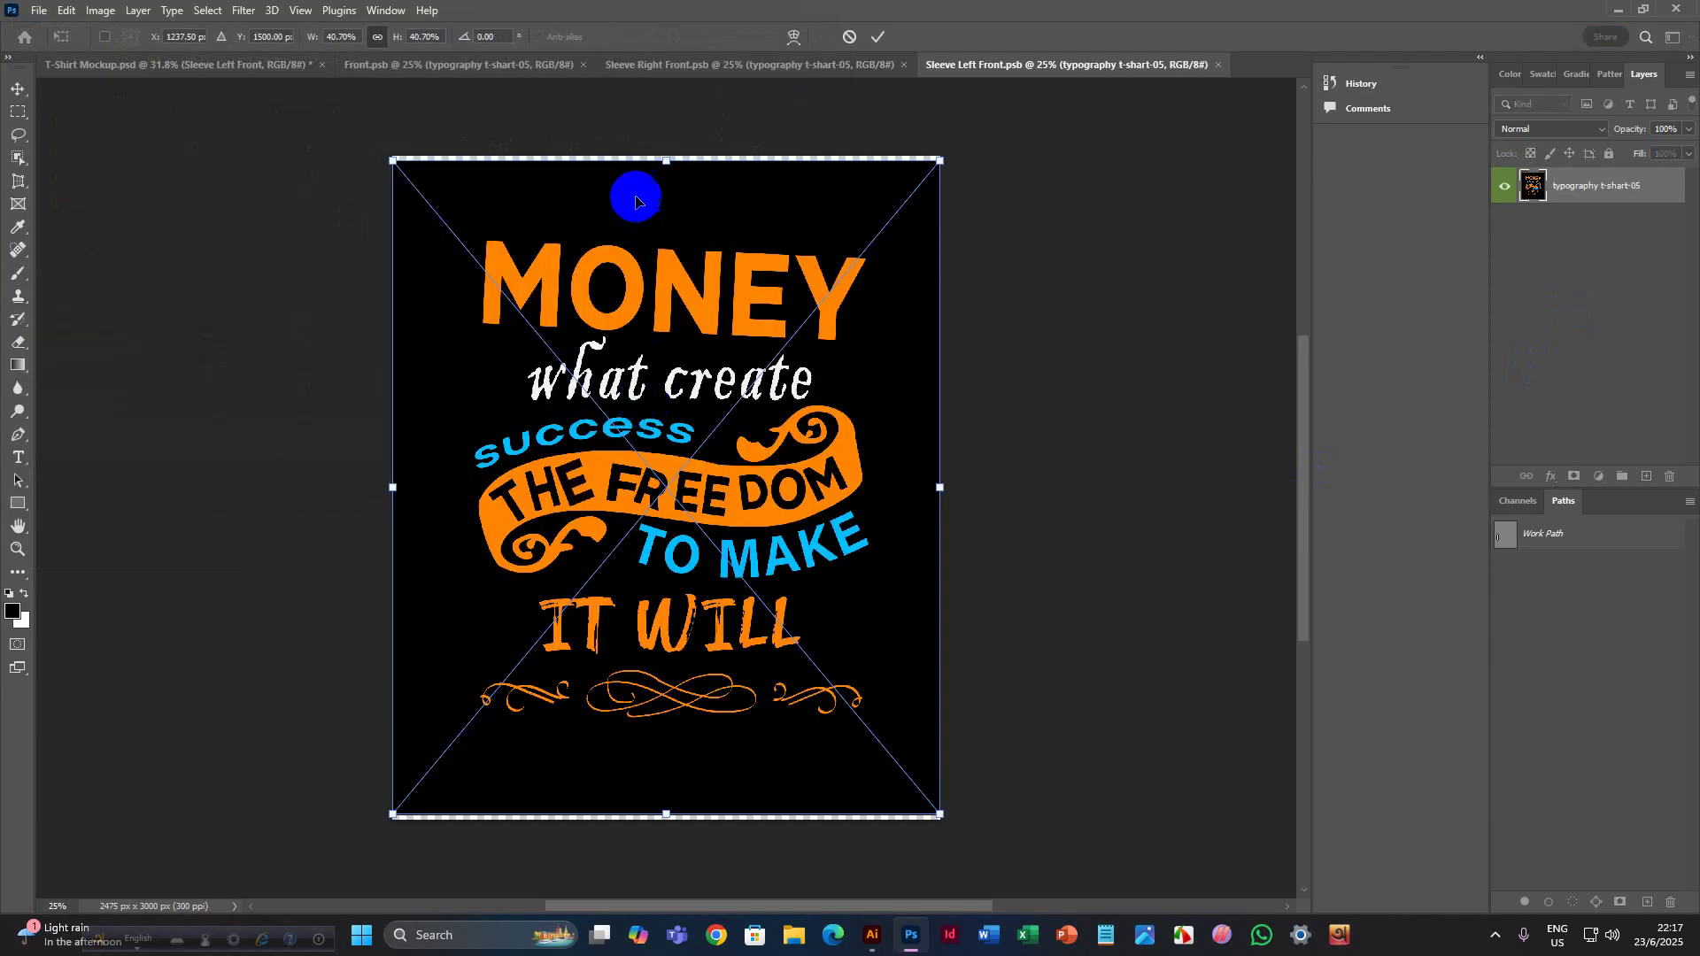
# Stretch the placed artwork vertically to 41.26% height so it covers the whole left sleeve canvas, and commit the placement.
pyautogui.moveTo(666, 161); pyautogui.dragTo(667, 156)
pyautogui.scroll(-1, 651, 675)
pyautogui.scroll(-1, 651, 675)
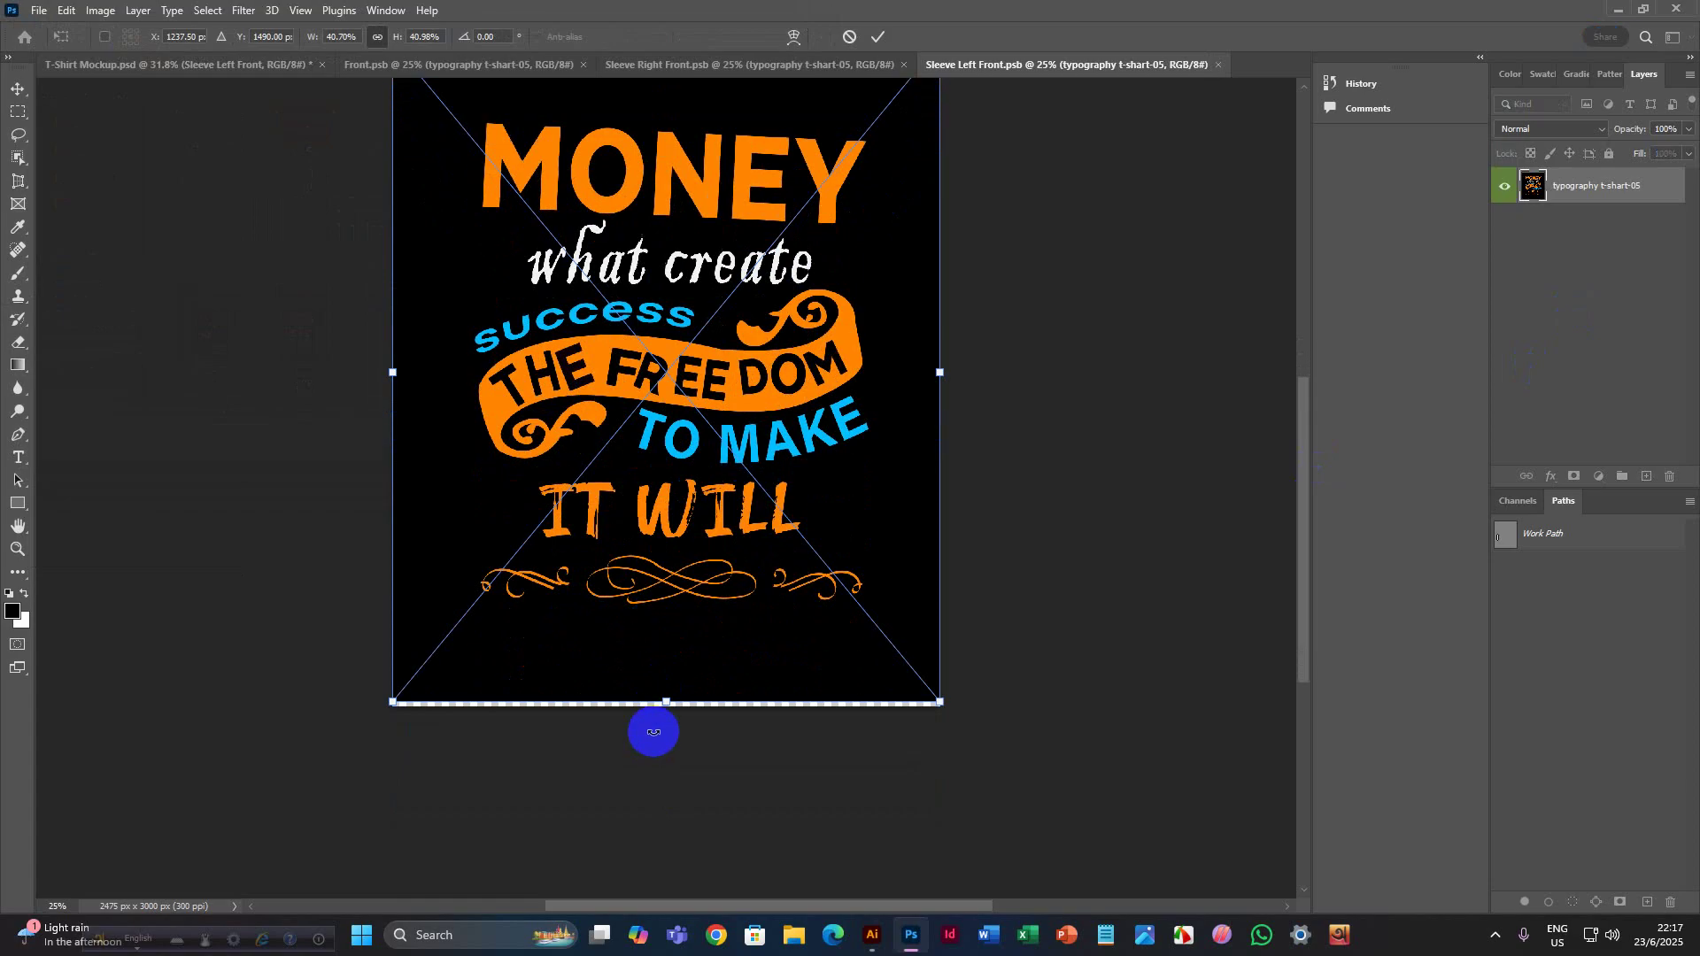
pyautogui.moveTo(667, 706); pyautogui.dragTo(667, 708)
pyautogui.scroll(3, 581, 580)
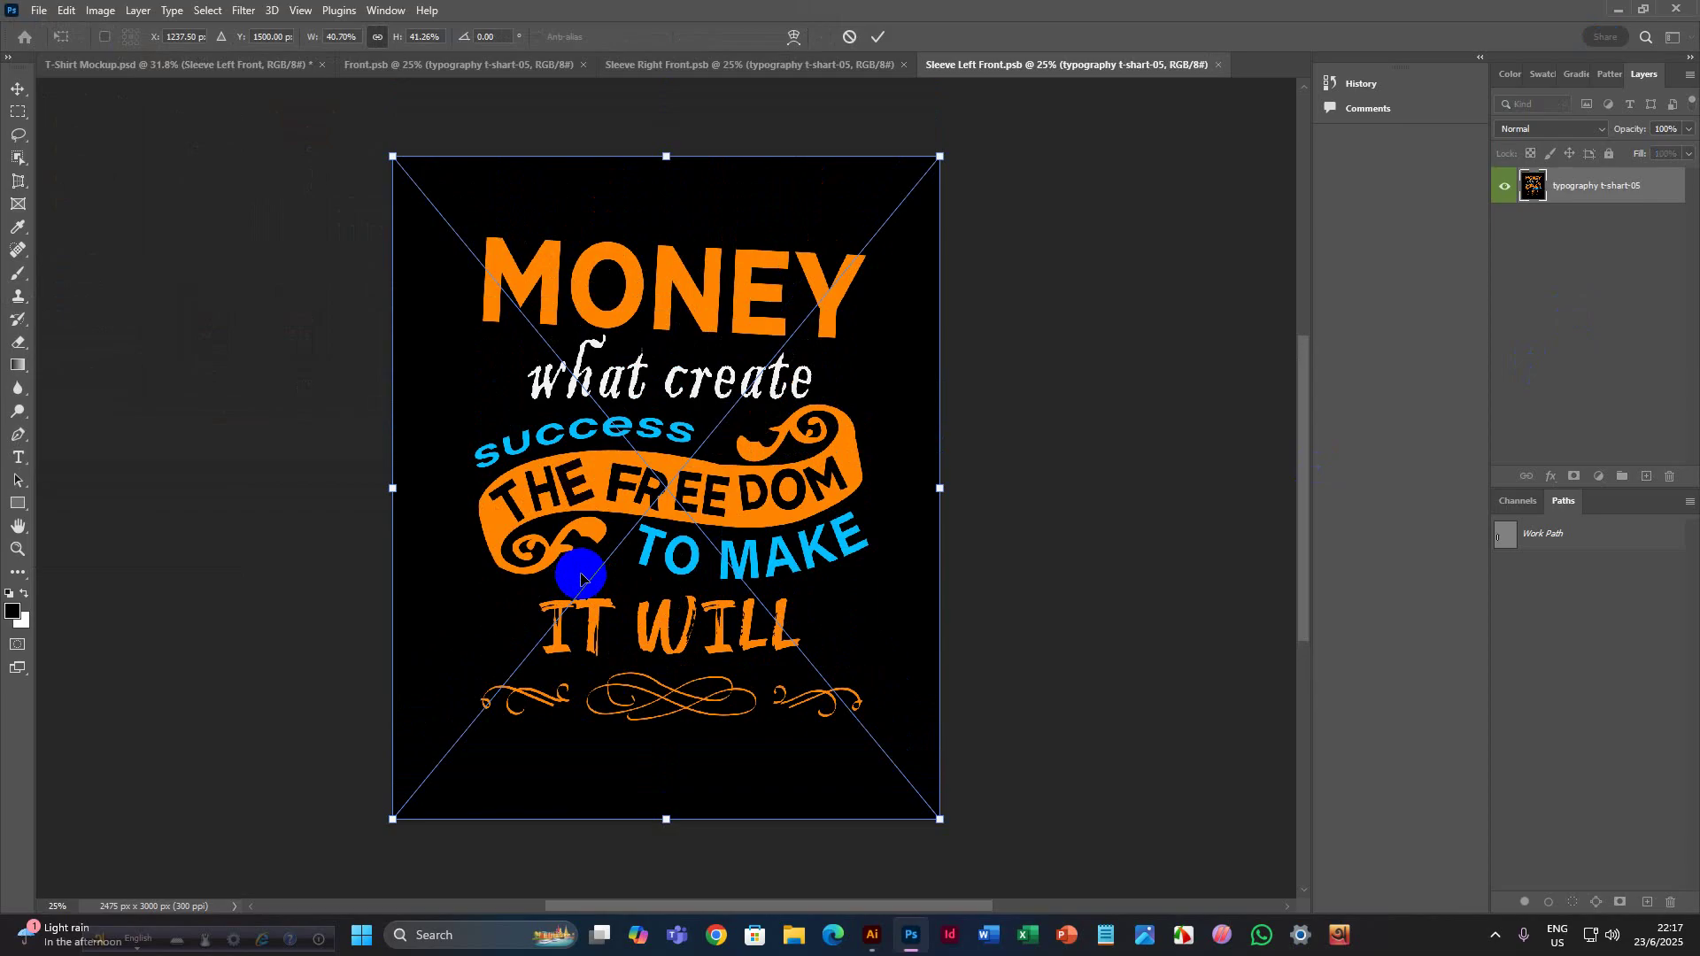
pyautogui.click(876, 37)
# Save and close Sleeve Left Front.psb to update the left sleeve in T-Shirt Mockup.psd.
pyautogui.press('s')
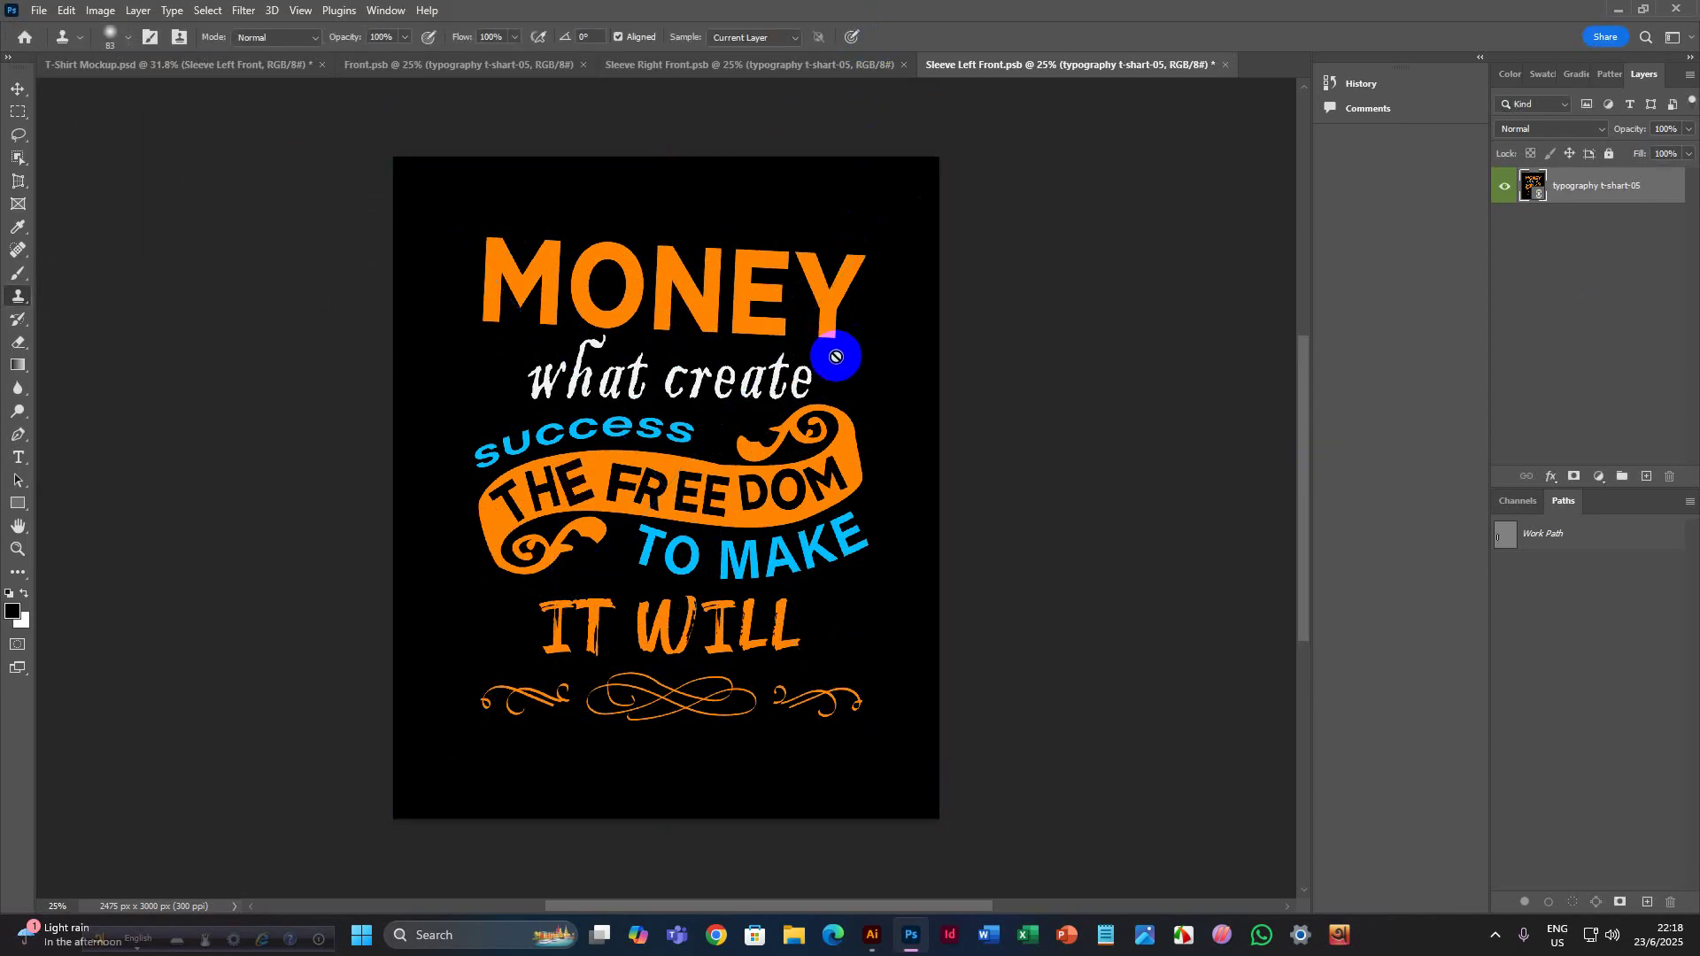
pyautogui.click(1227, 66)
pyautogui.click(770, 347)
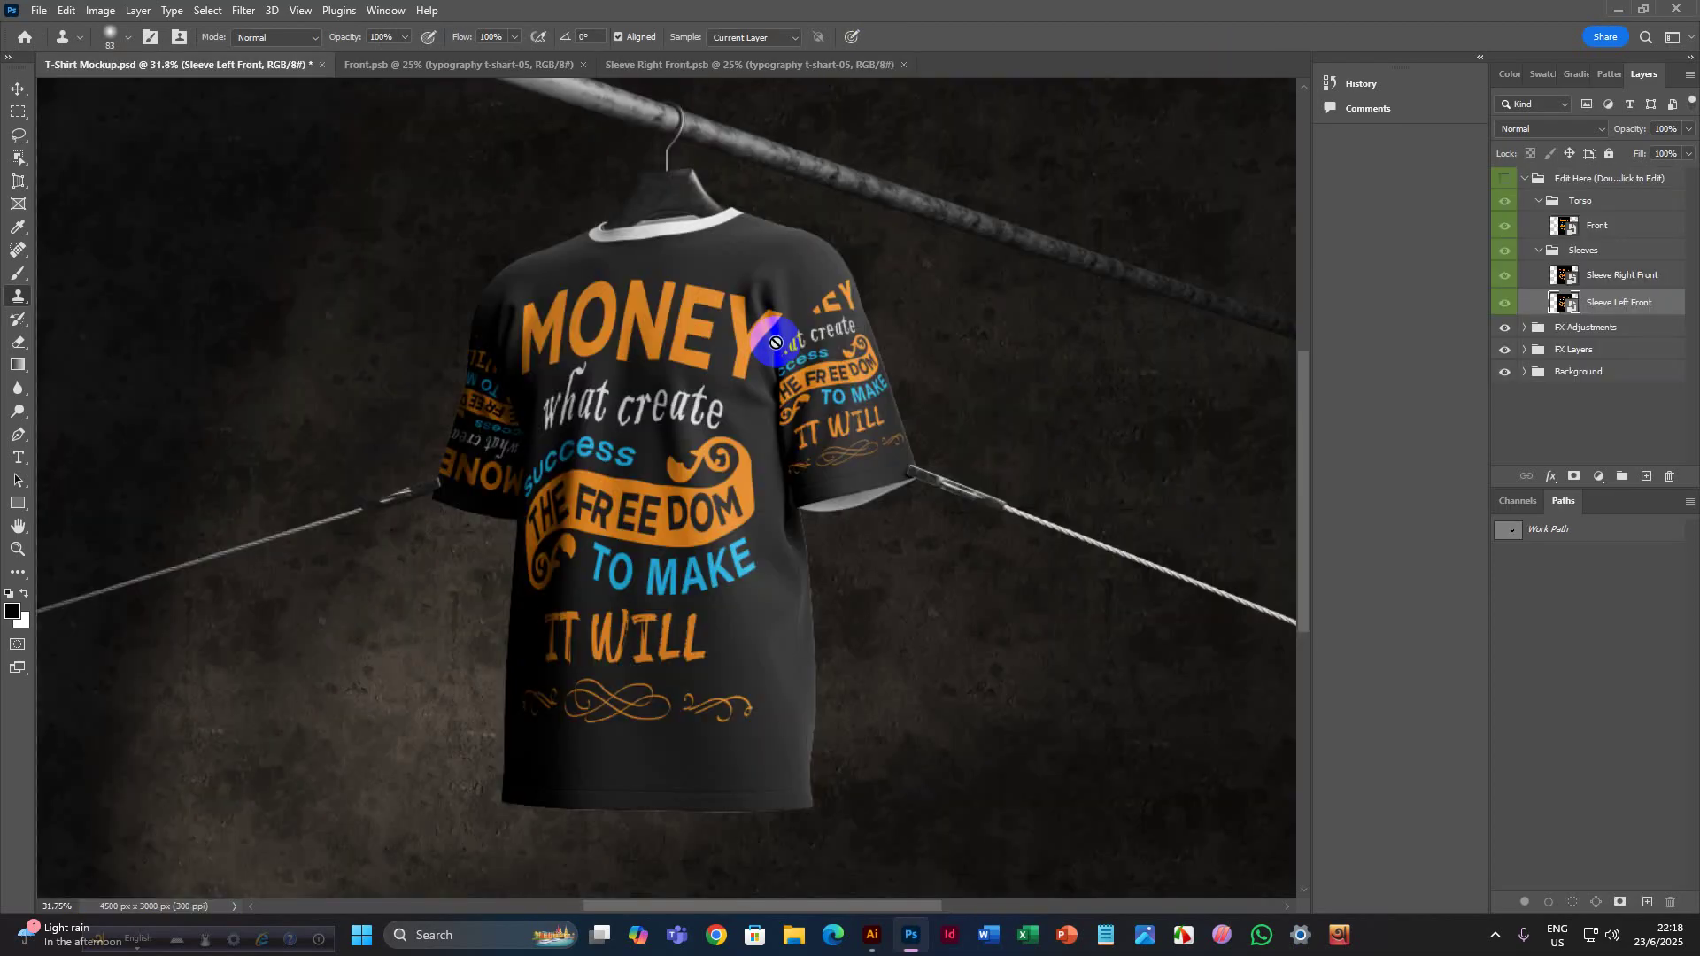
# Examine the whole T-shirt mockup with the design on the torso and both sleeves.
pyautogui.scroll(1, 774, 343)
pyautogui.scroll(-2, 734, 436)
pyautogui.hscroll(-2, 639, 487)
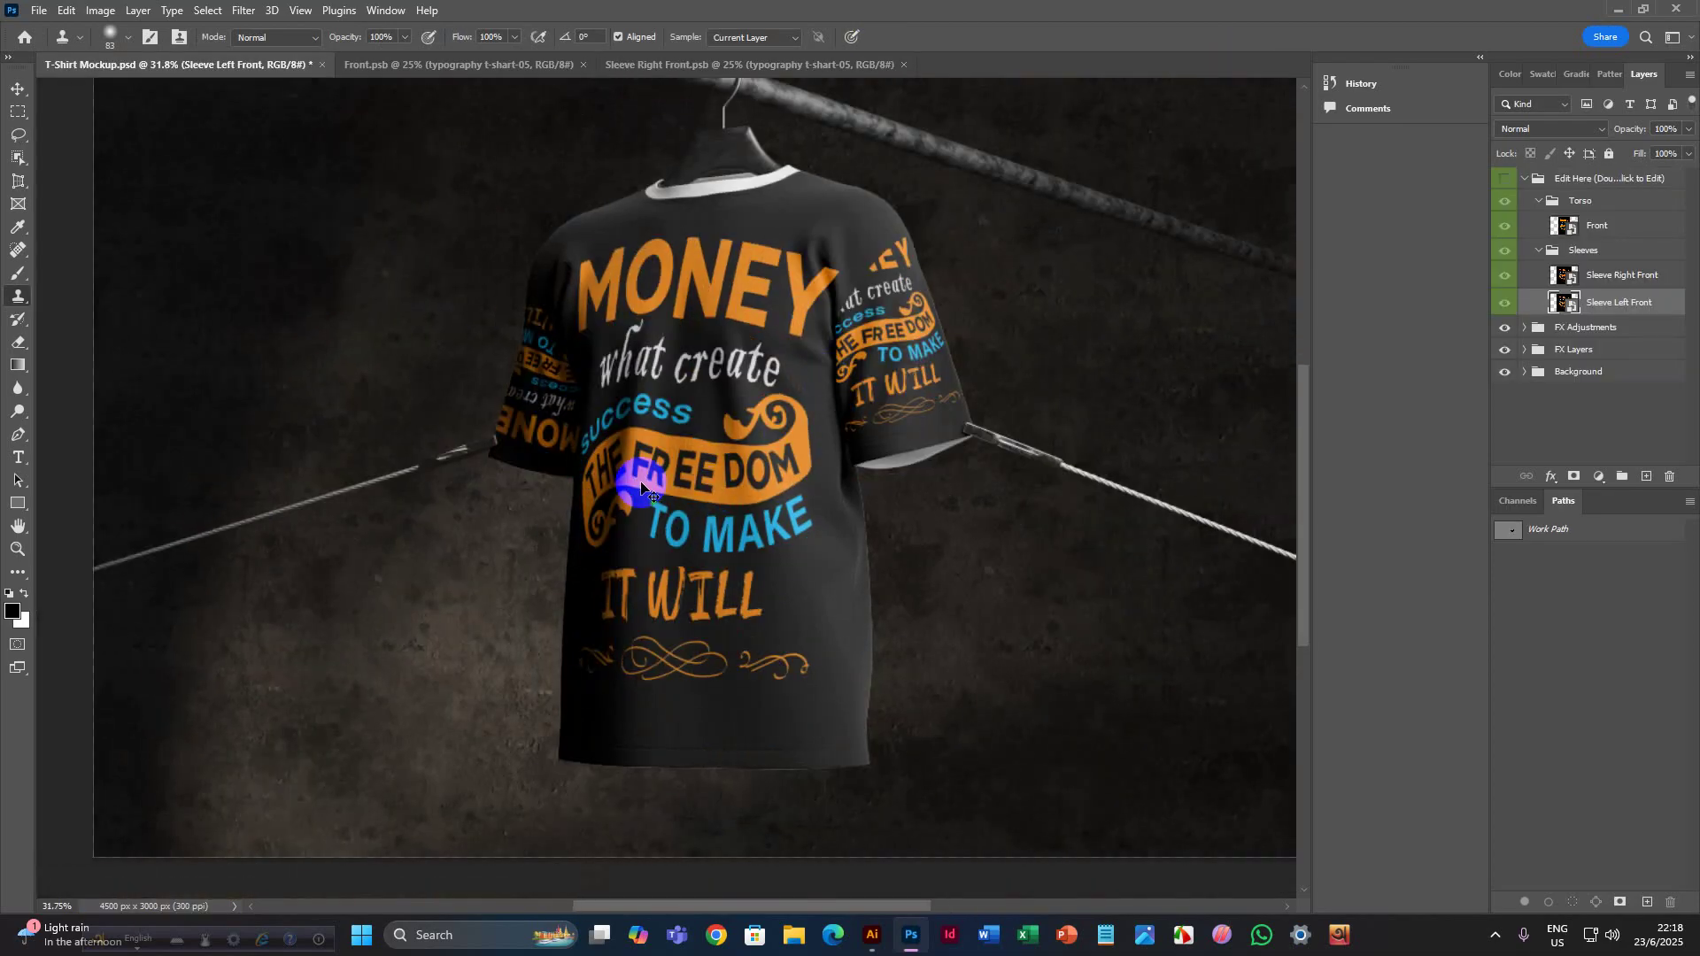
pyautogui.scroll(-2, 641, 483)
pyautogui.scroll(-1, 641, 484)
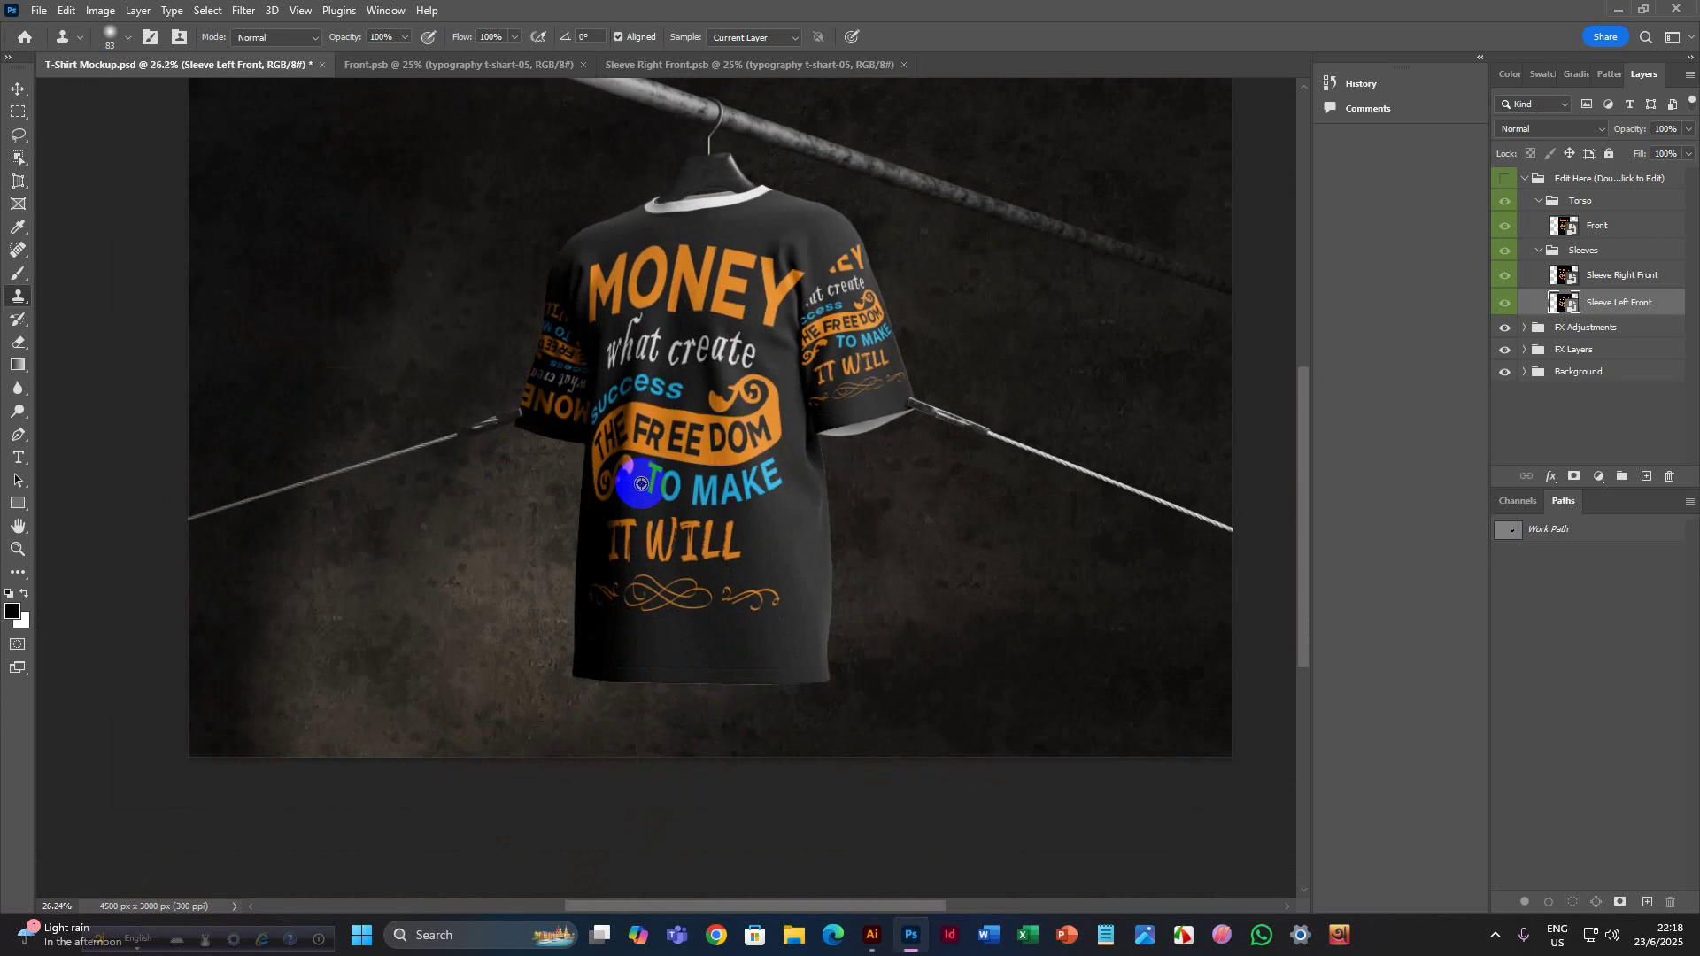
pyautogui.scroll(2, 641, 483)
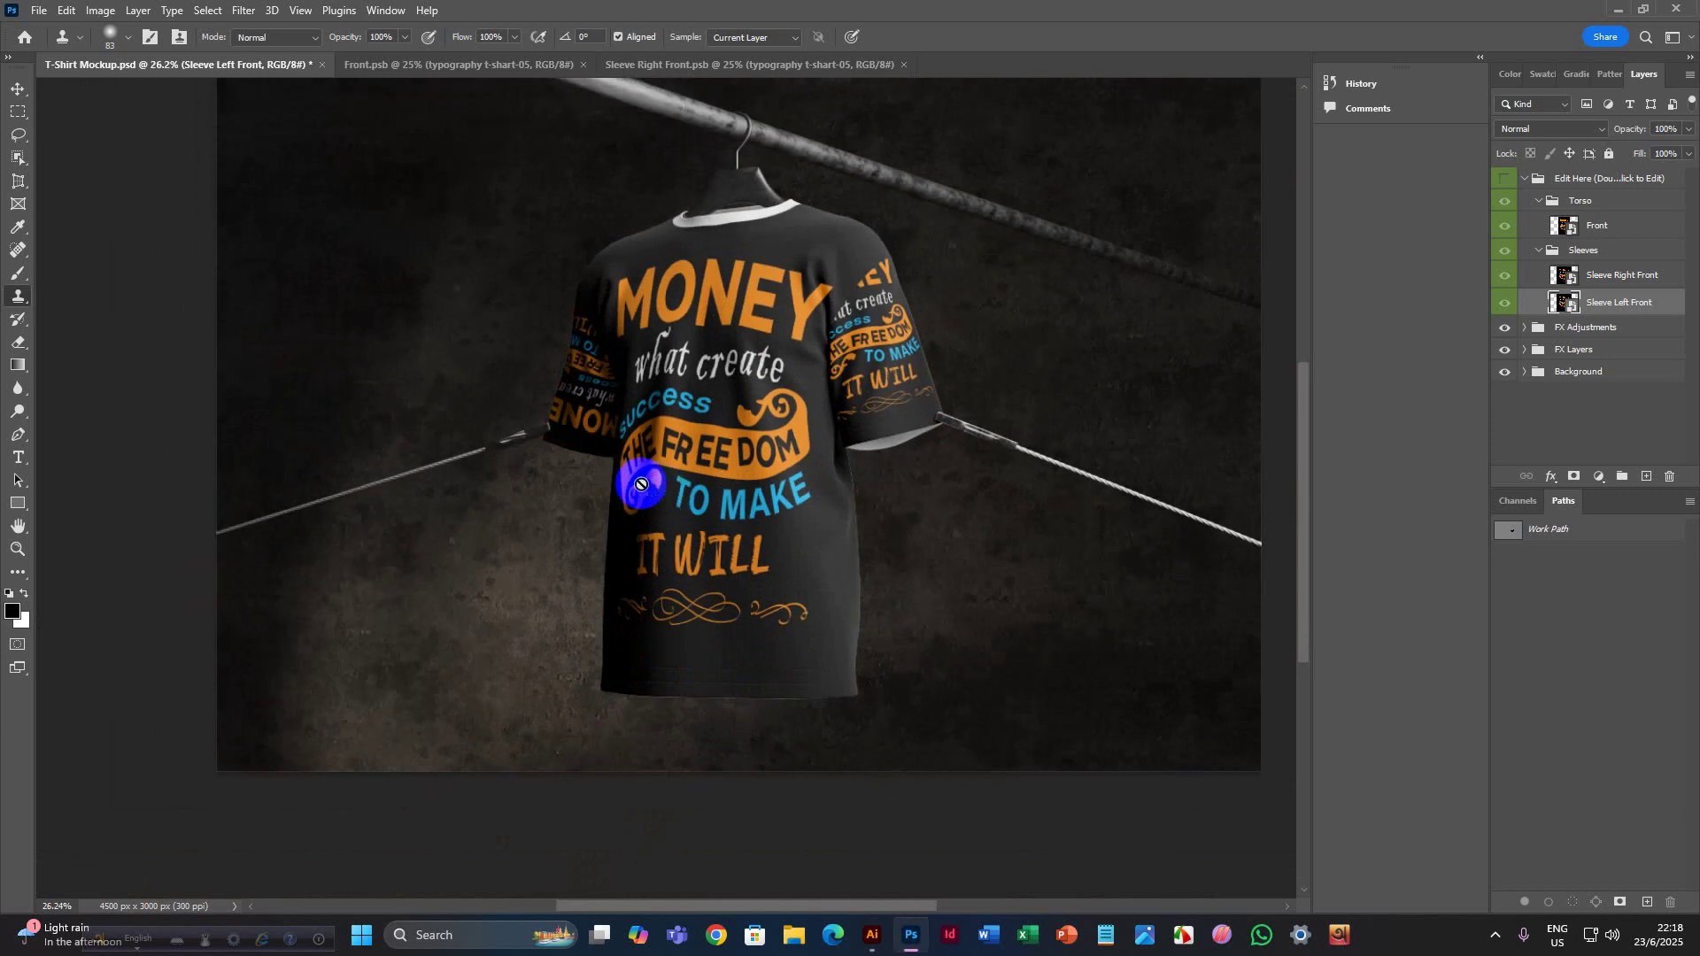
pyautogui.hscroll(-1, 642, 484)
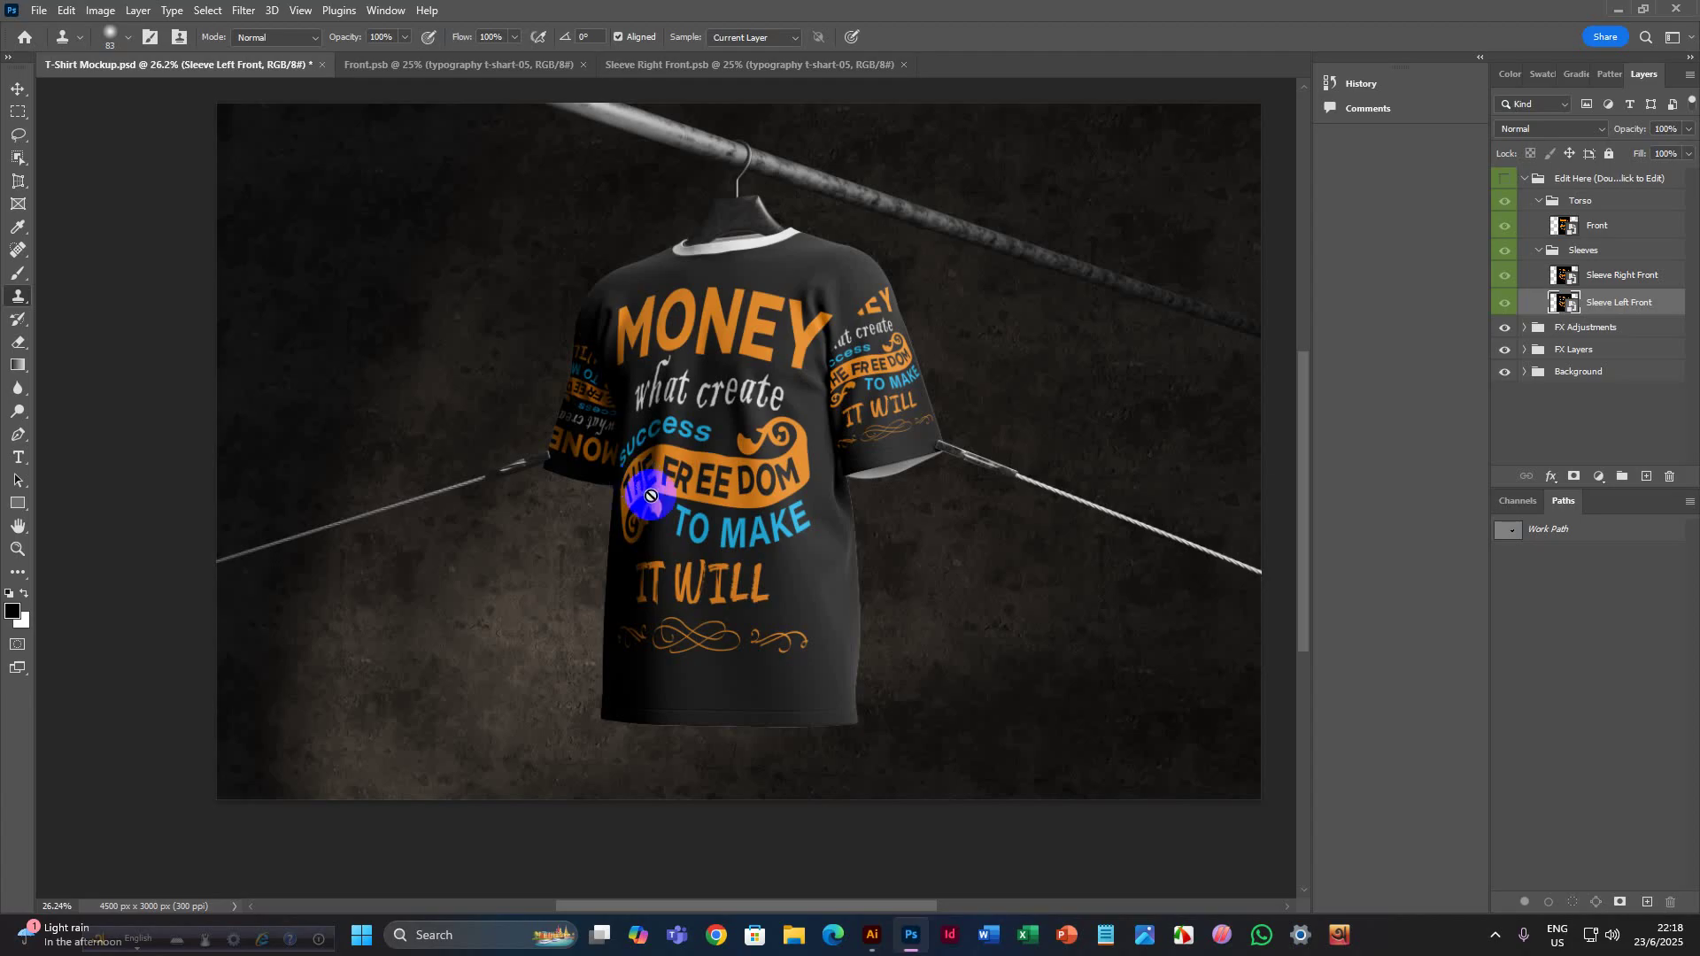
# Close Front.psb and Sleeve Right Front.psb, keep T-Shirt Mockup.psd open, and minimize Photoshop to the desktop.
pyautogui.click(1692, 5)
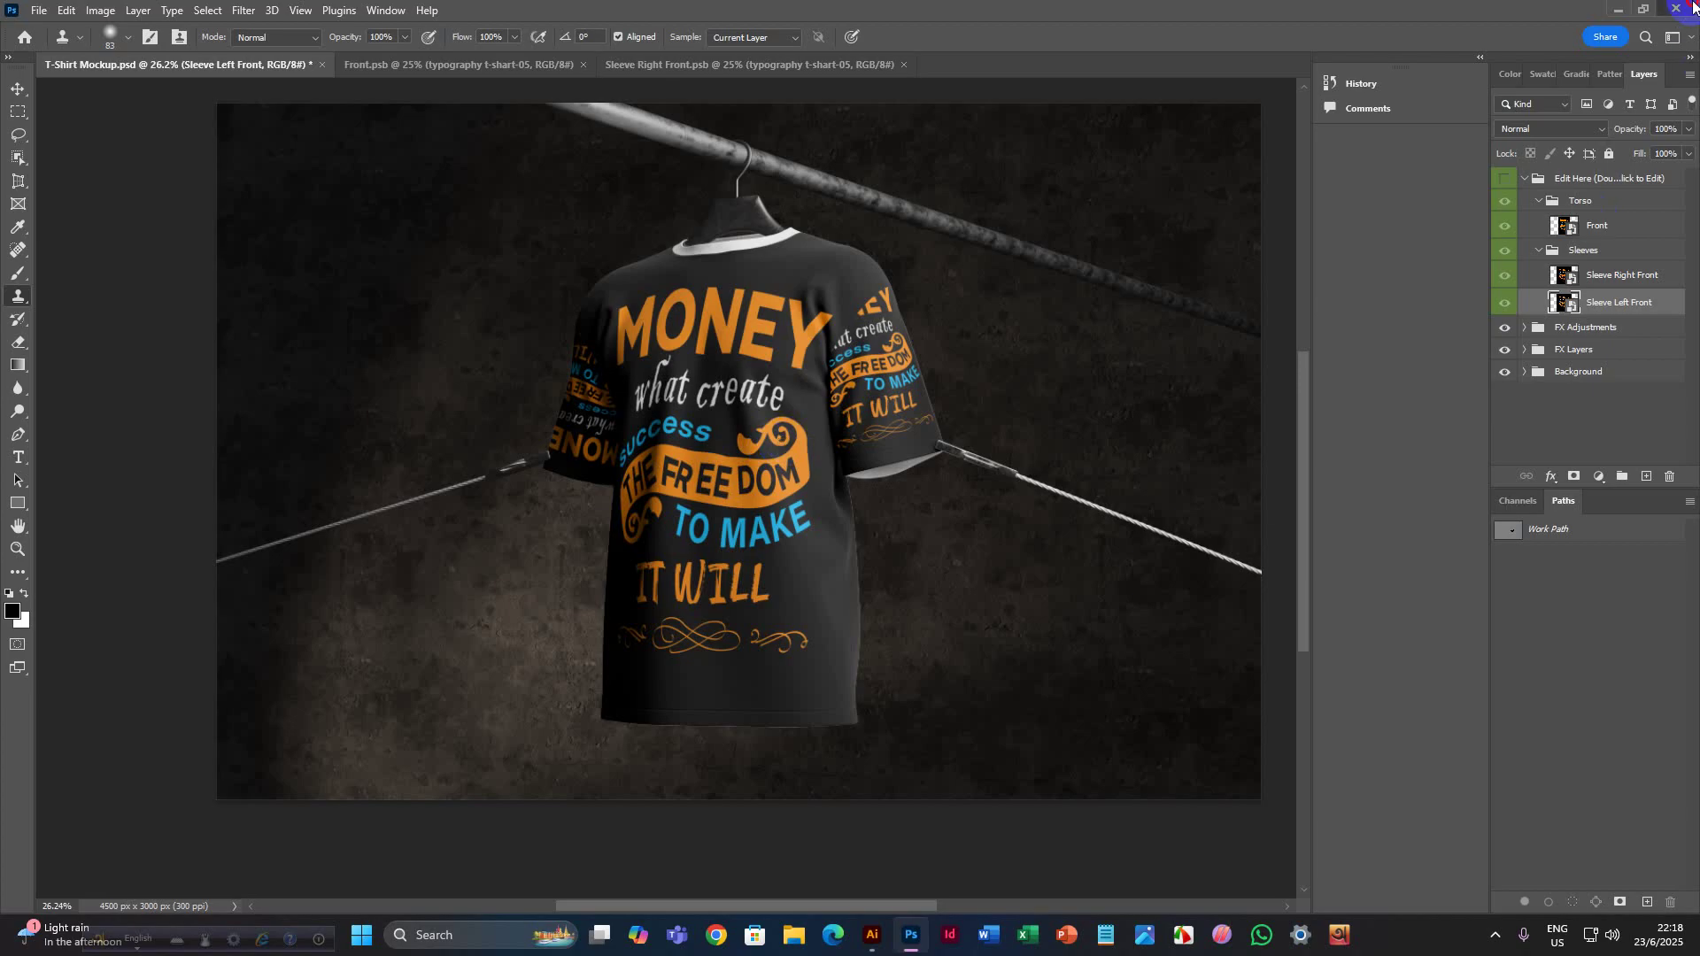
pyautogui.click(955, 347)
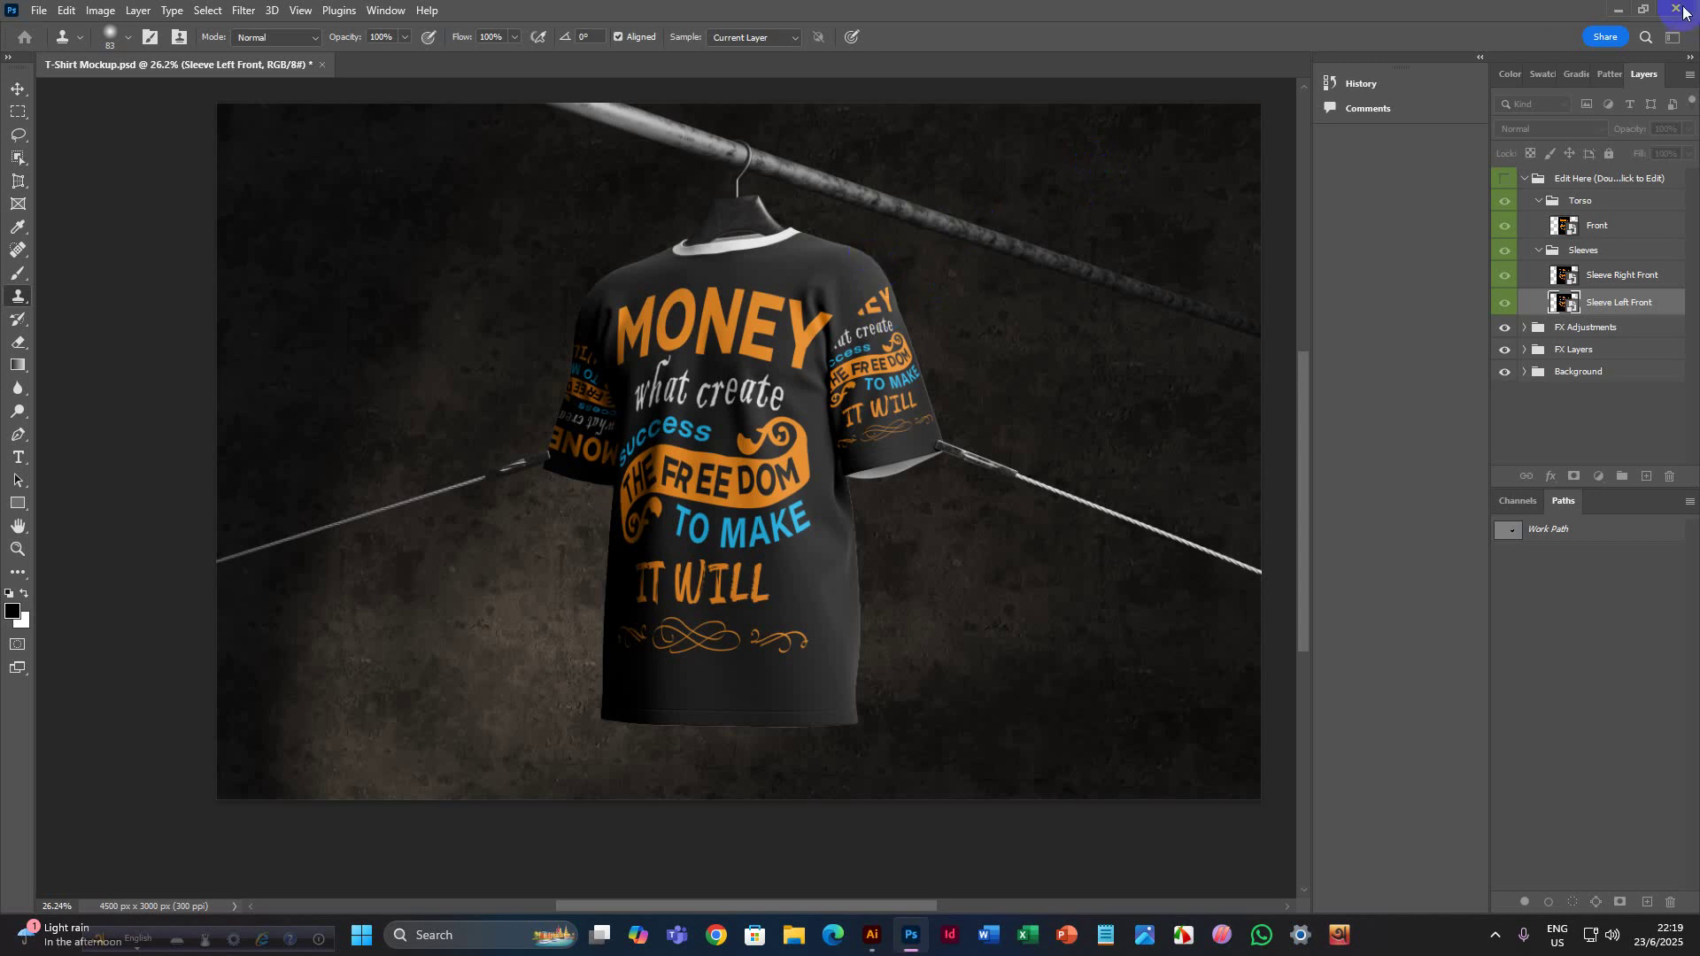
pyautogui.click(1618, 9)
pyautogui.rightClick(866, 245)
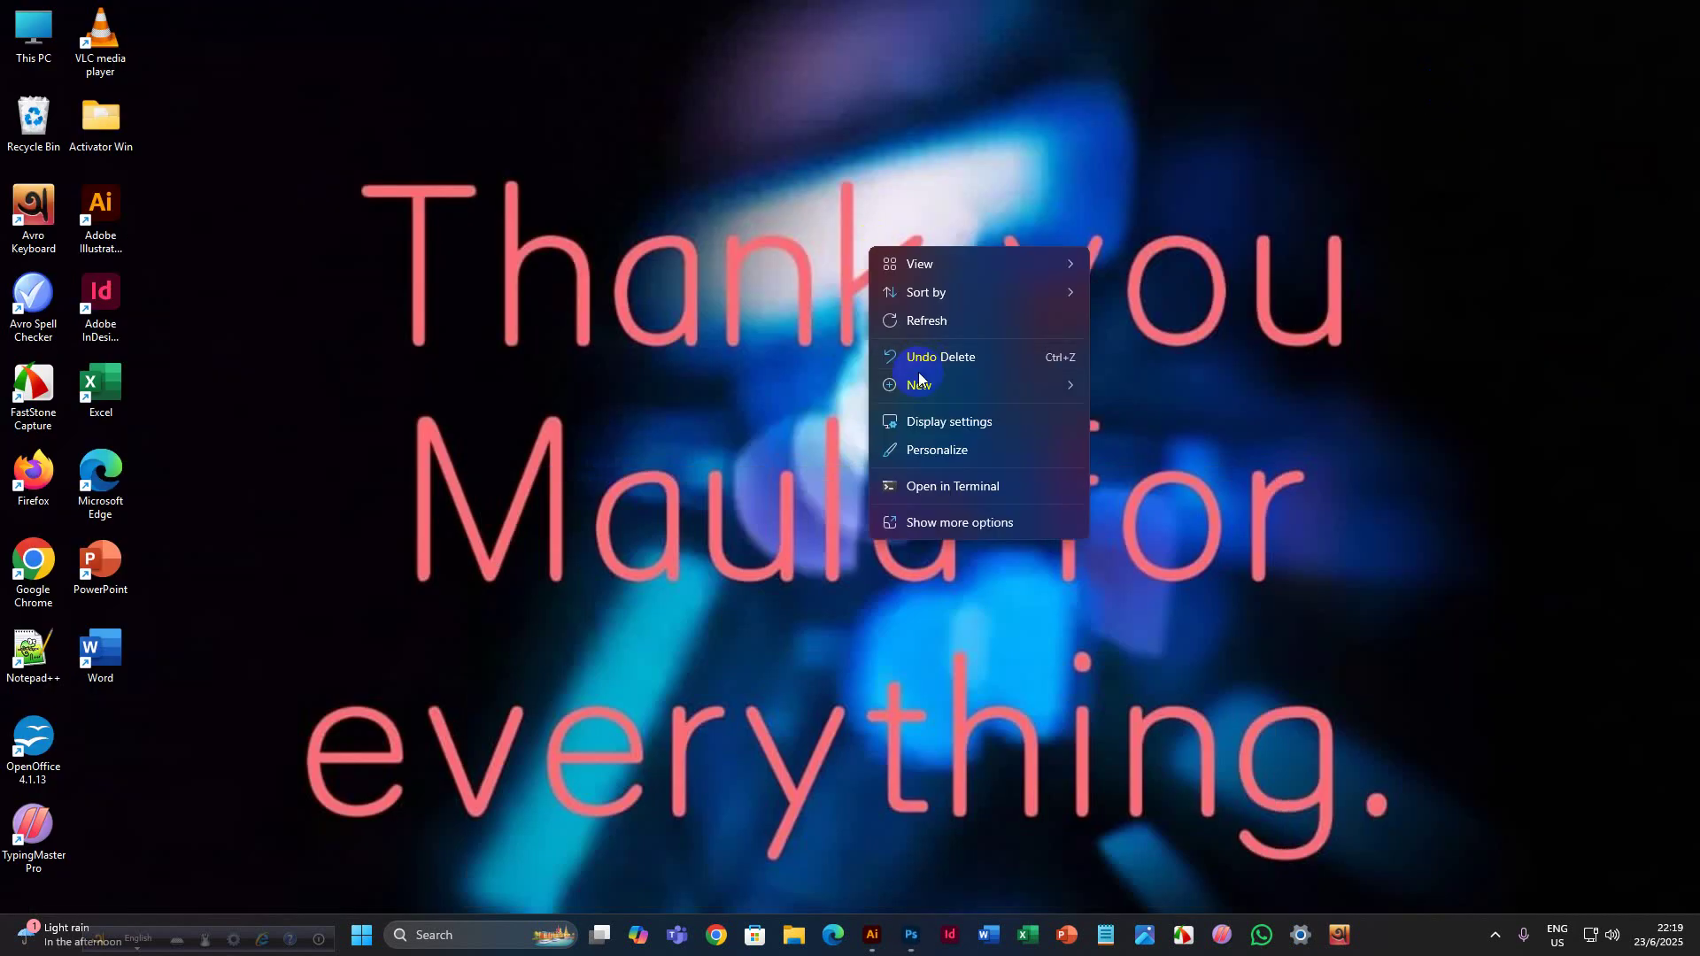
pyautogui.click(920, 324)
pyautogui.rightClick(919, 324)
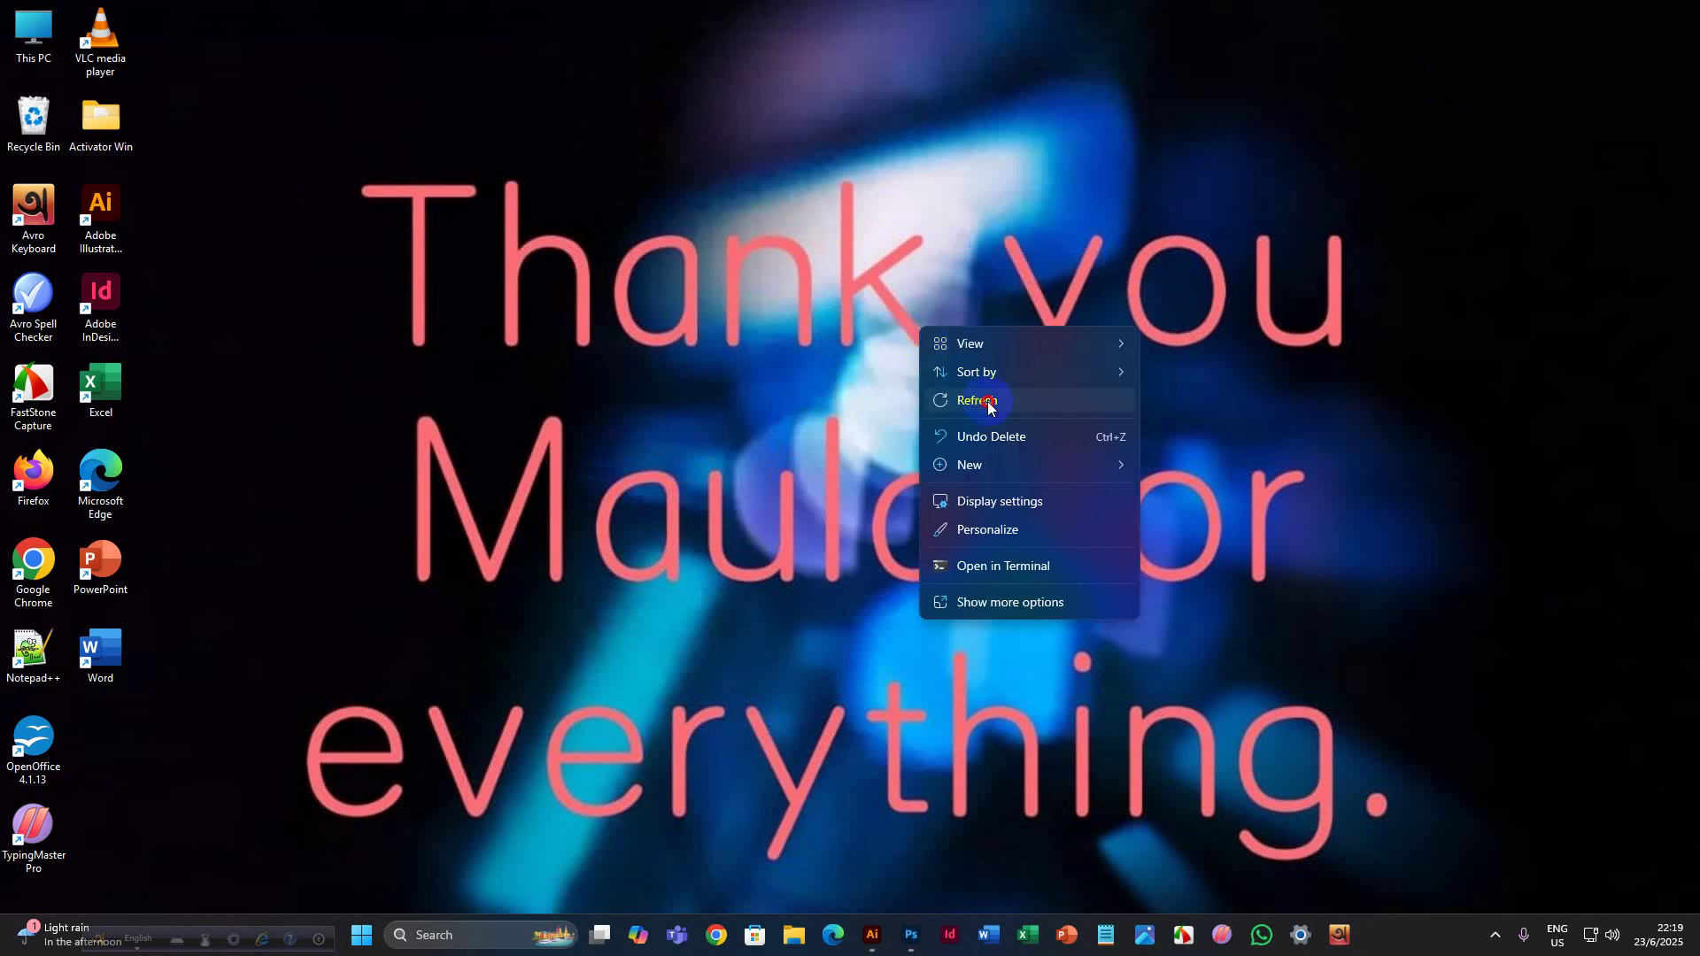
pyautogui.click(942, 401)
pyautogui.rightClick(787, 210)
pyautogui.click(810, 283)
pyautogui.rightClick(745, 145)
pyautogui.click(783, 209)
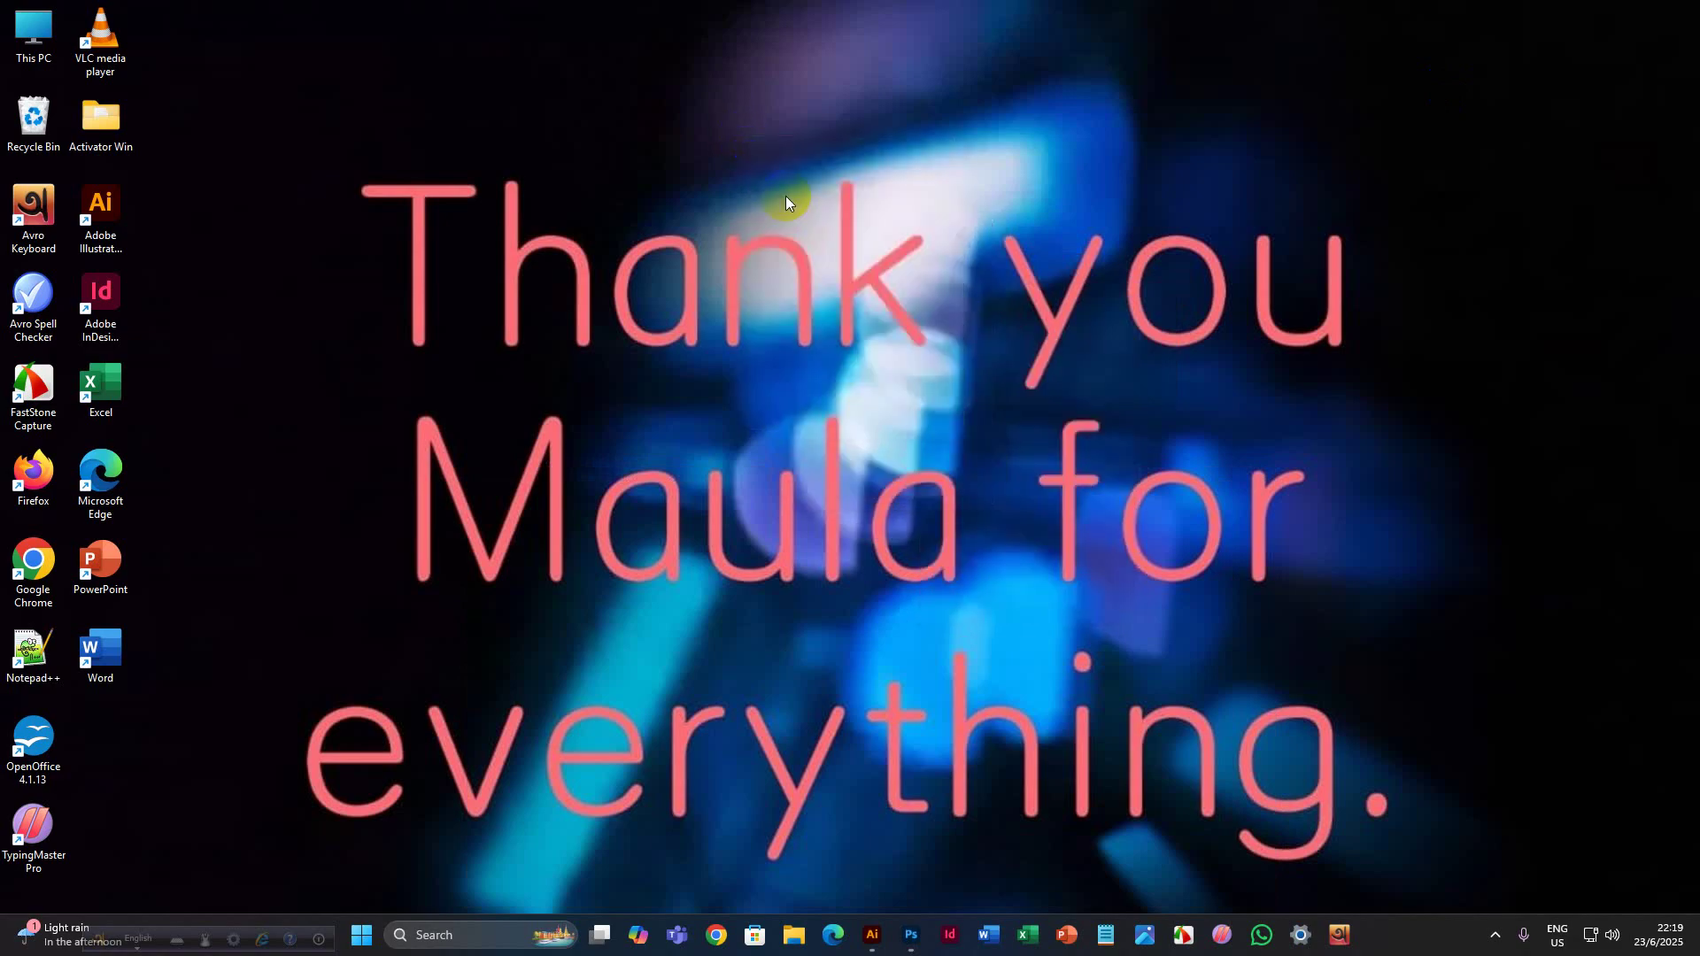
pyautogui.rightClick(723, 99)
pyautogui.click(761, 168)
pyautogui.rightClick(701, 89)
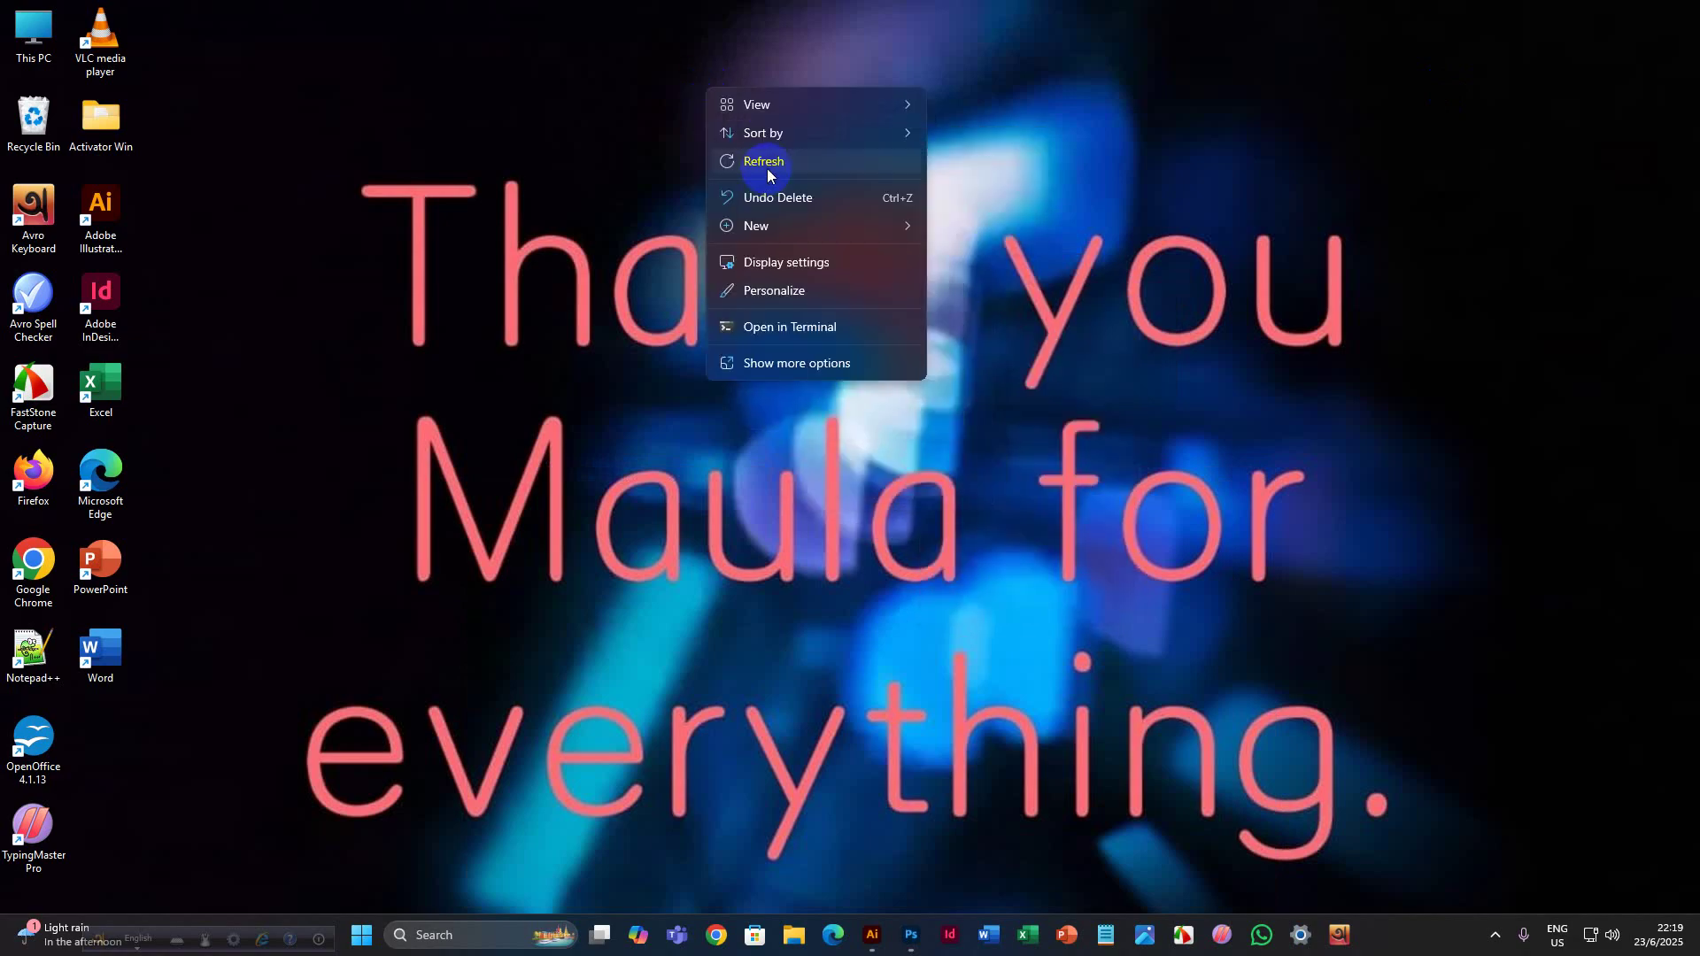
pyautogui.click(767, 169)
pyautogui.rightClick(767, 163)
pyautogui.click(800, 222)
pyautogui.rightClick(735, 138)
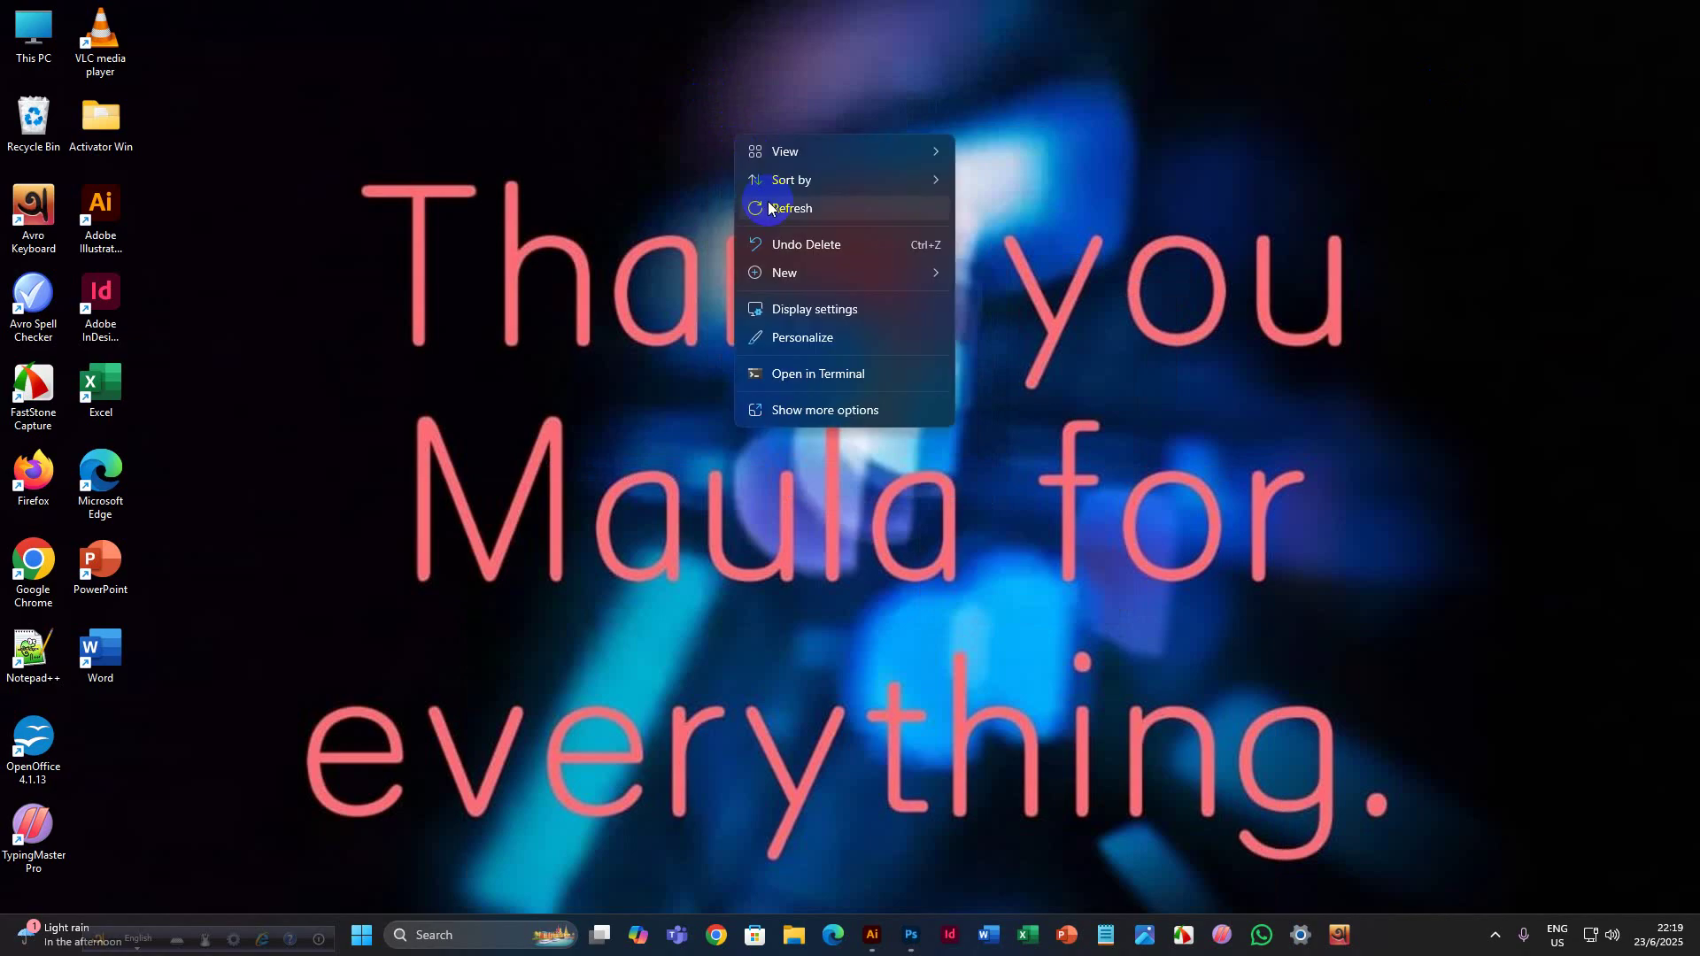
pyautogui.click(768, 200)
pyautogui.rightClick(634, 62)
pyautogui.click(694, 134)
pyautogui.rightClick(639, 57)
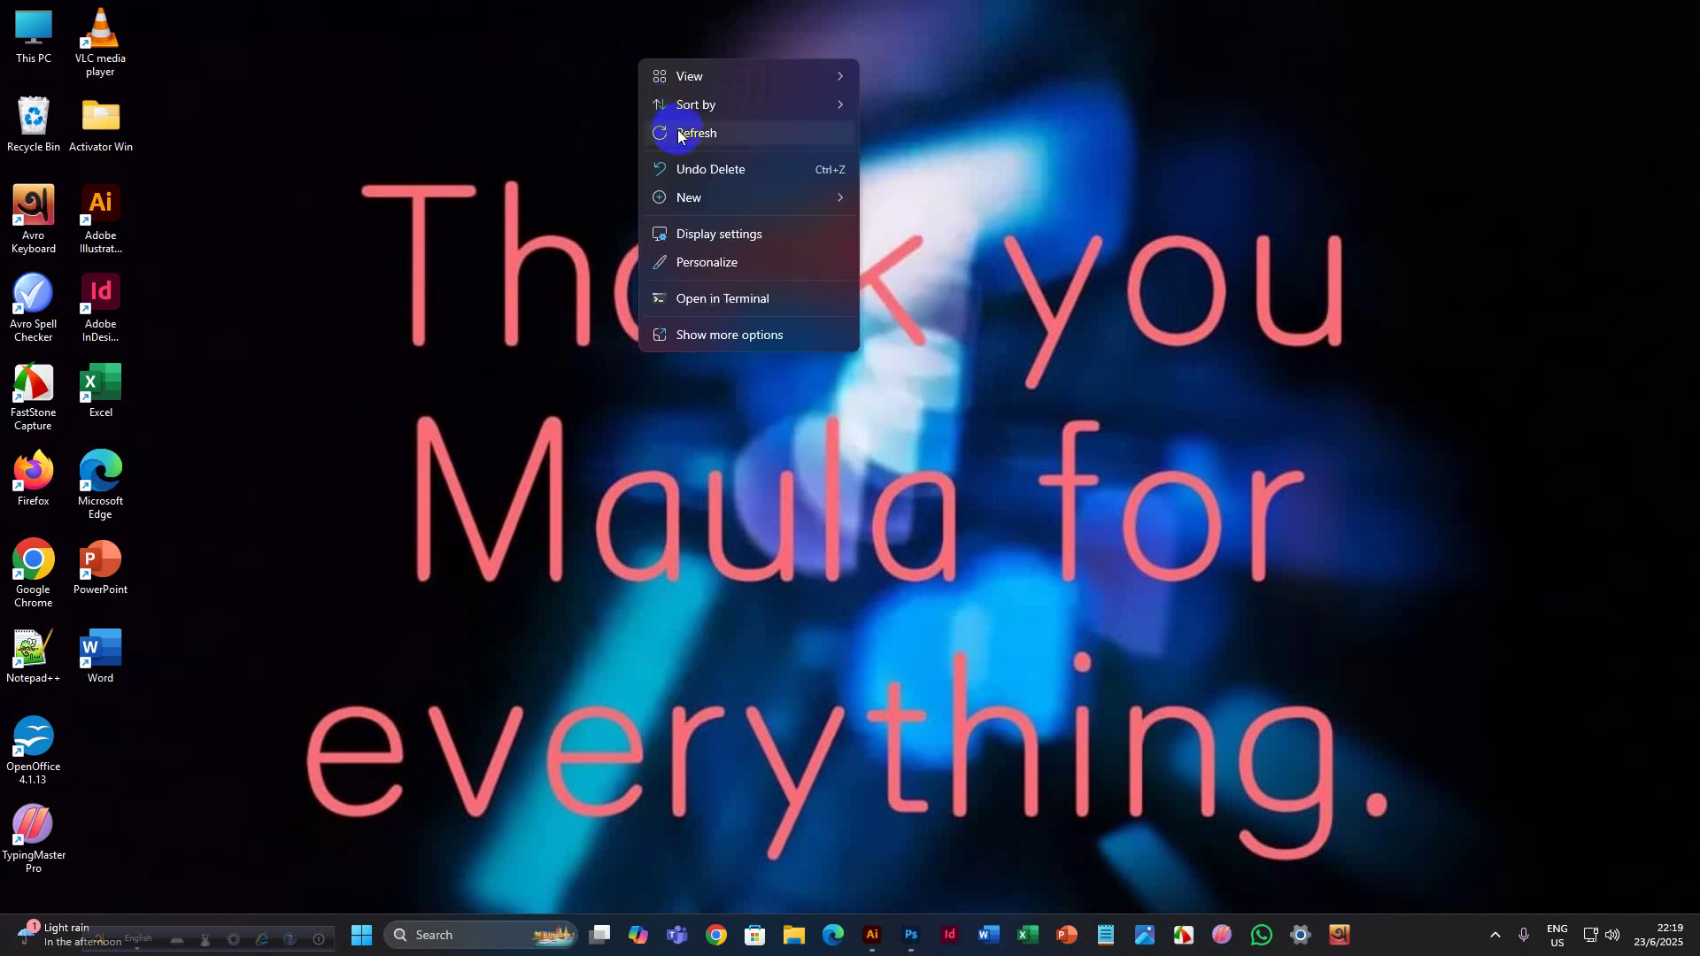